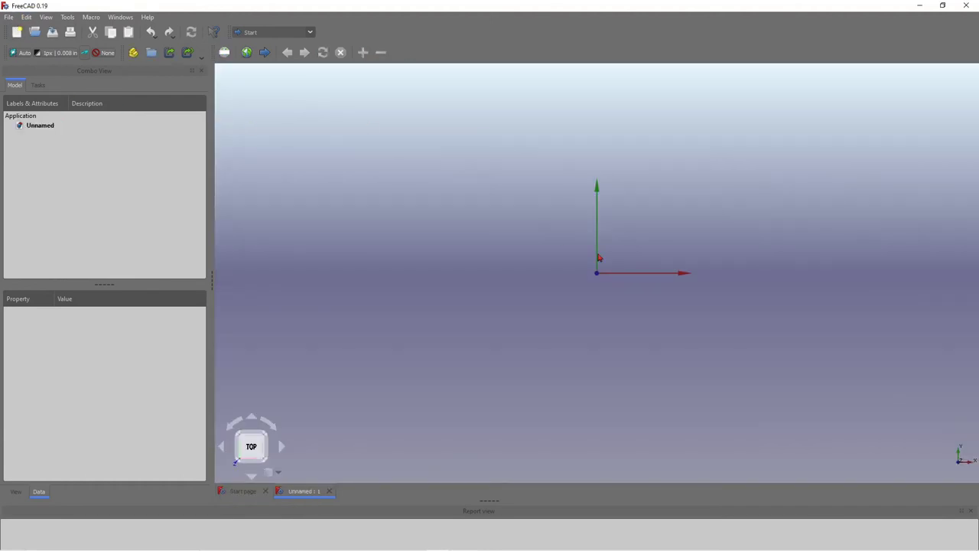
# Step: Switch to the Sketcher workbench, create a new sketch on the XY-plane and show the model tree
pyautogui.scroll(1, 485, 264)
pyautogui.scroll(2, 727, 243)
pyautogui.scroll(-2, 689, 260)
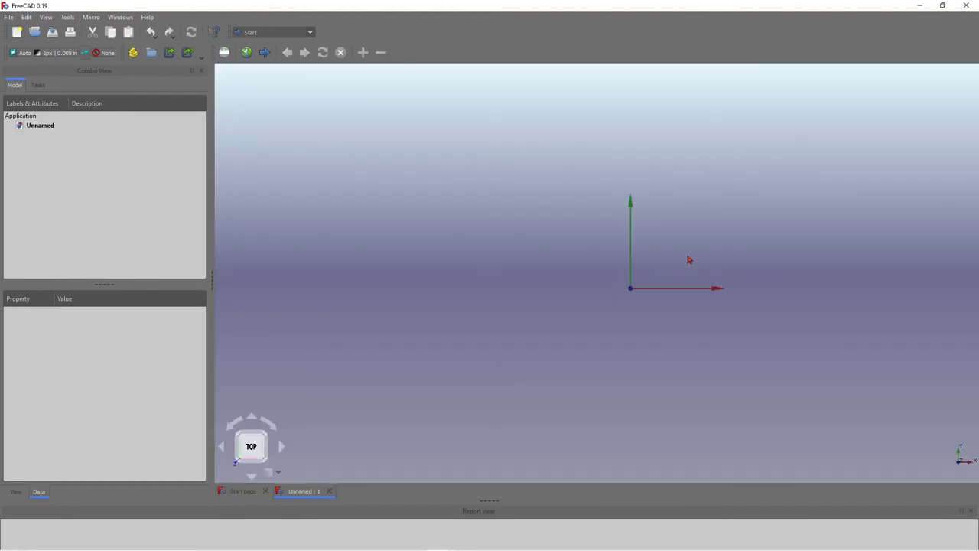
pyautogui.click(310, 34)
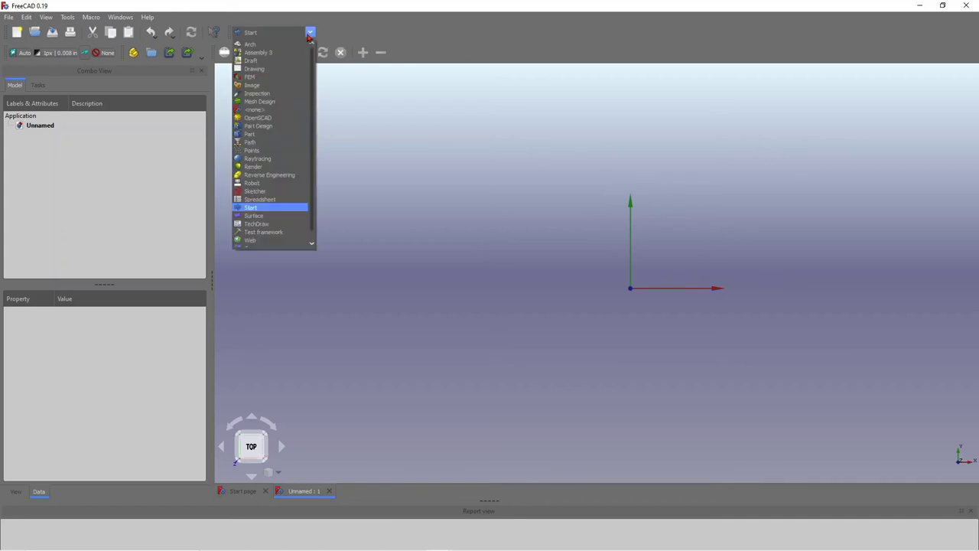
pyautogui.click(276, 190)
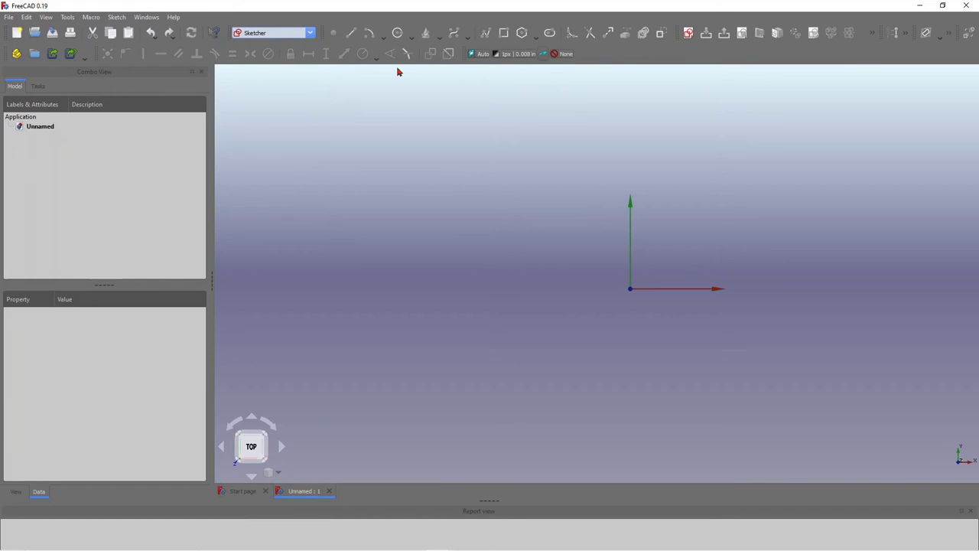
pyautogui.click(688, 32)
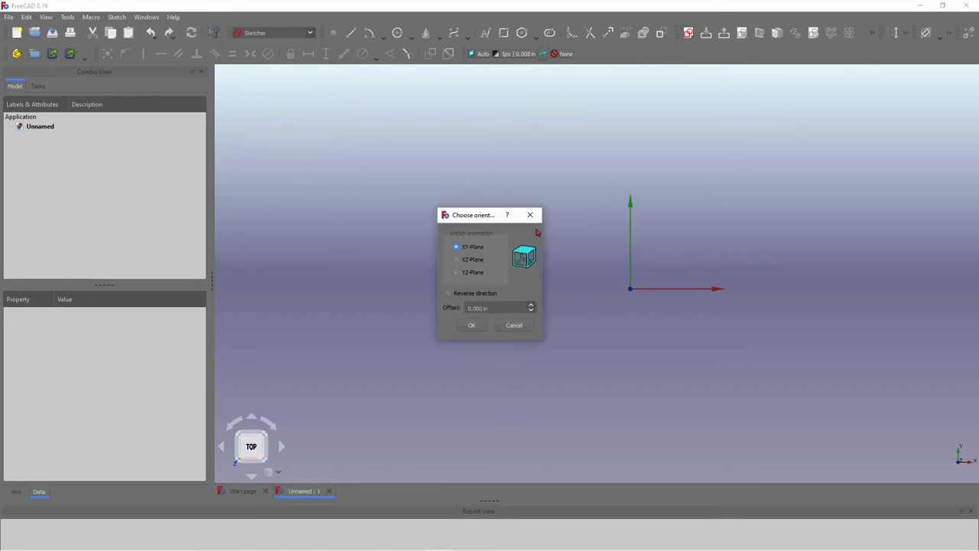
pyautogui.click(471, 325)
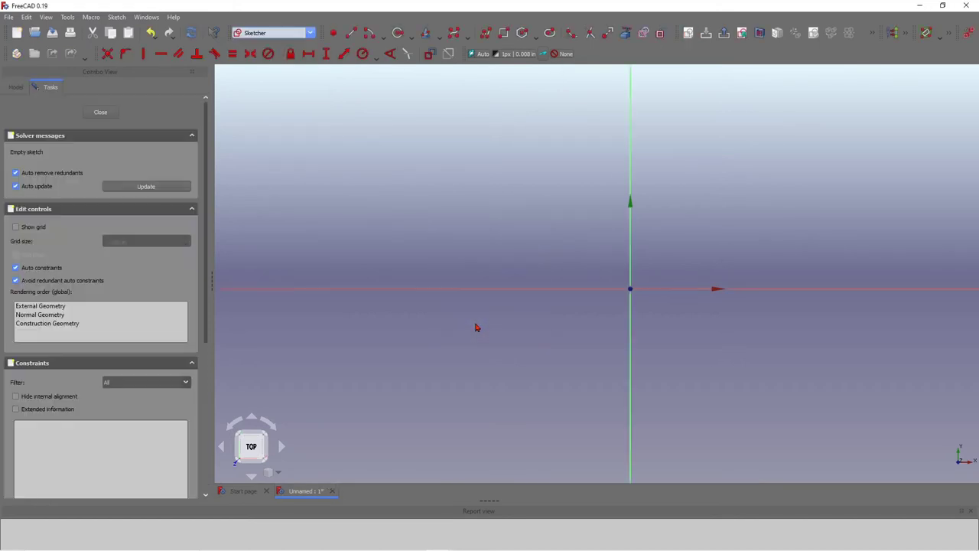
pyautogui.click(16, 88)
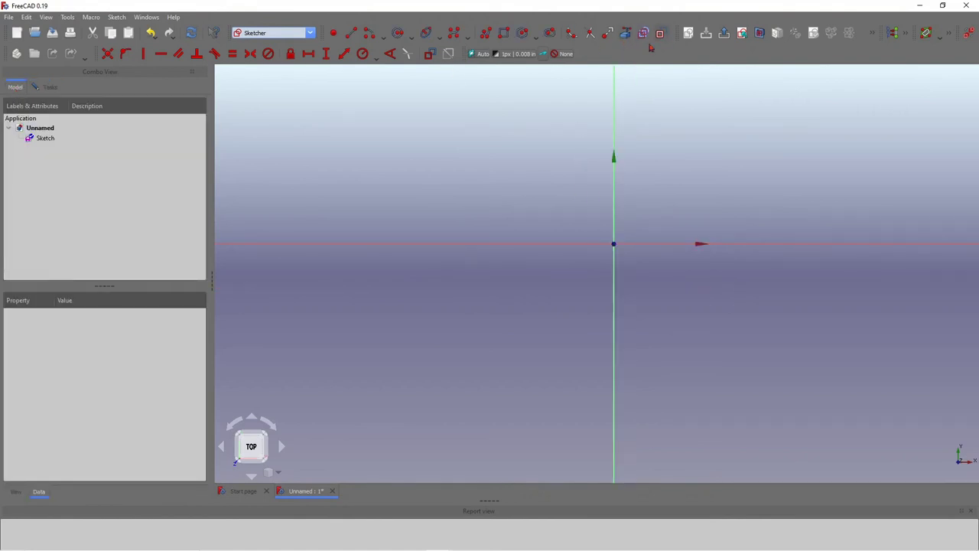
# Step: Draw a line about 2.48 in long from the origin straight up along the vertical axis
pyautogui.click(335, 34)
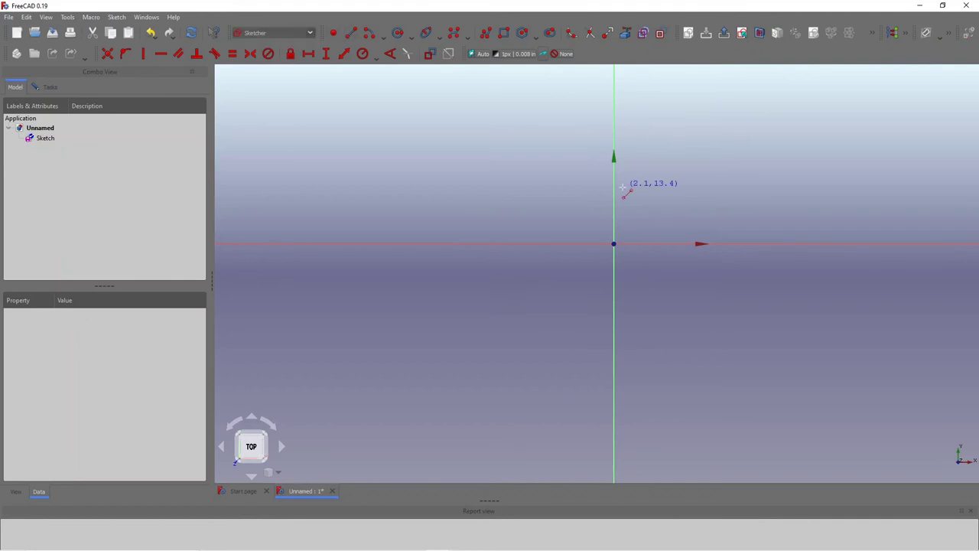
pyautogui.click(613, 244)
pyautogui.scroll(-3, 617, 105)
pyautogui.scroll(4, 617, 105)
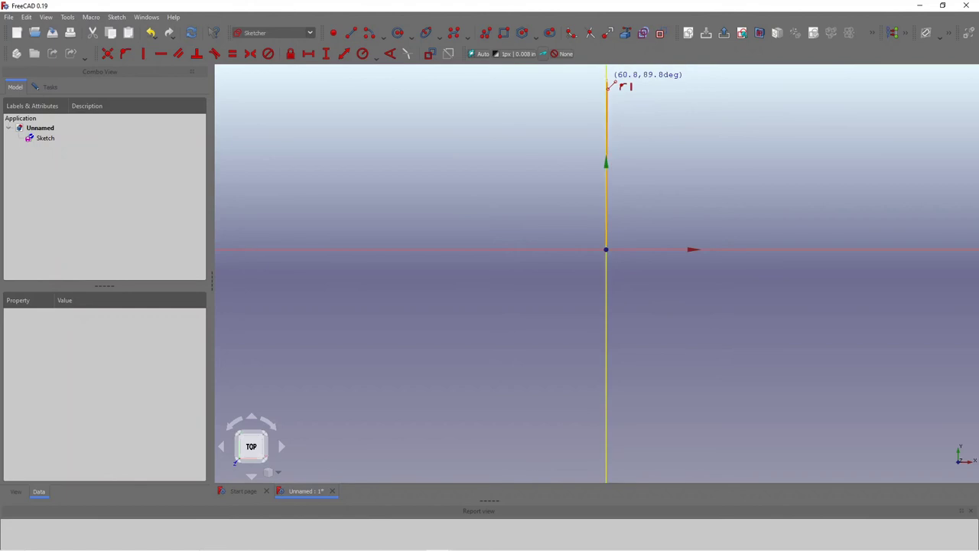
pyautogui.click(606, 74)
pyautogui.scroll(-3, 660, 96)
pyautogui.scroll(2, 620, 83)
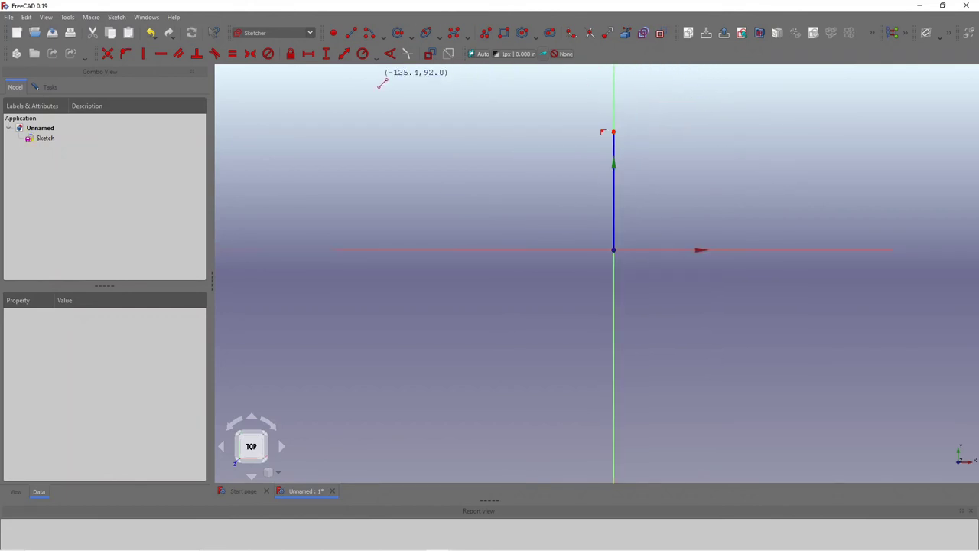
# Step: Constrain the vertical length of the line on the axis to 6 in
pyautogui.click(326, 54)
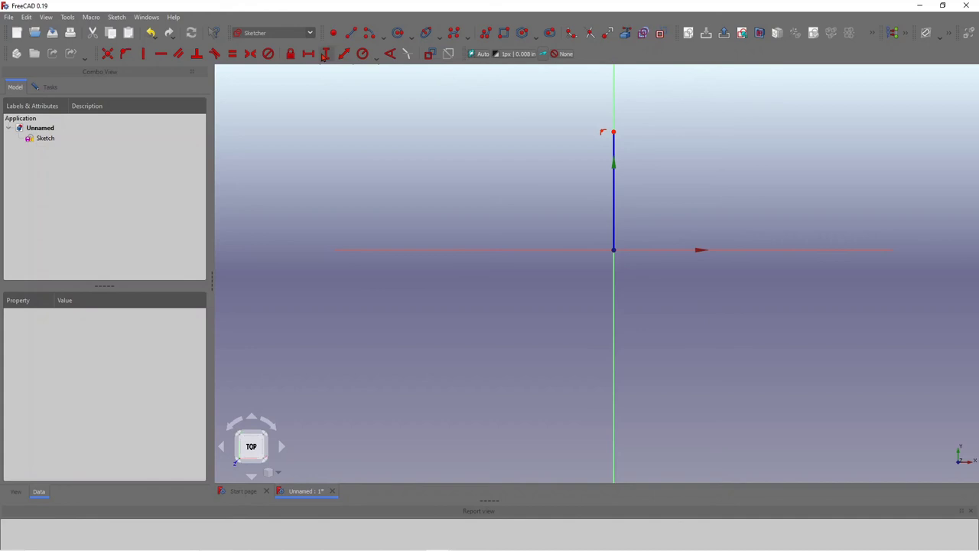
pyautogui.click(613, 167)
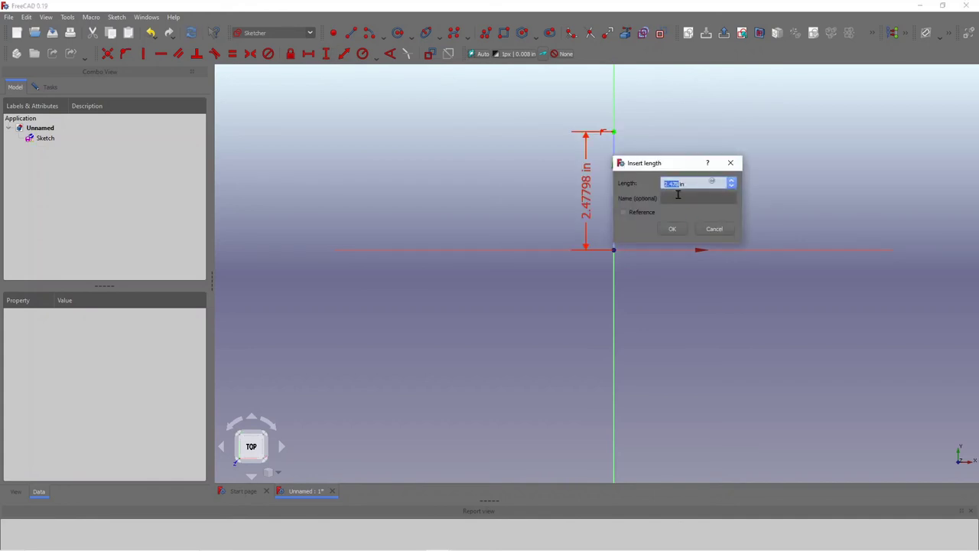
pyautogui.write('6')
pyautogui.press('Return')
pyautogui.moveTo(650, 189); pyautogui.dragTo(613, 272, button='middle')
pyautogui.scroll(2, 621, 248)
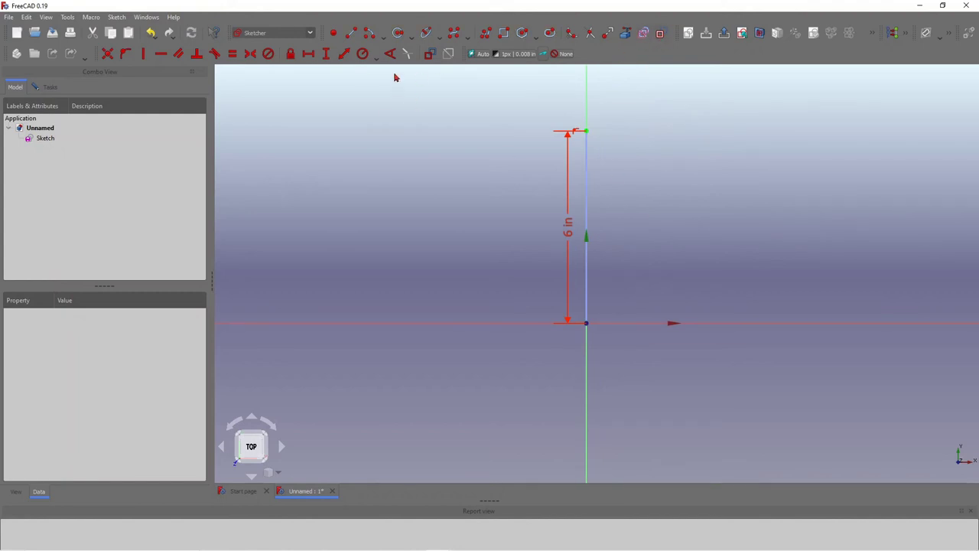
# Step: Draw a zigzag polyline for the outer wall beside the 6 in line, descending in three slanted segments to the horizontal axis and ending at the origin
pyautogui.click(485, 37)
pyautogui.click(506, 143)
pyautogui.click(529, 211)
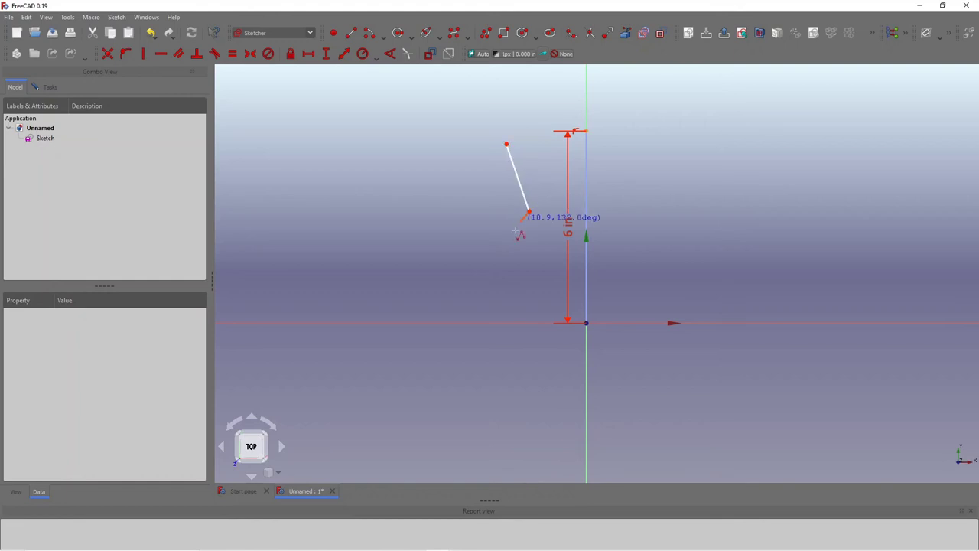
pyautogui.click(502, 262)
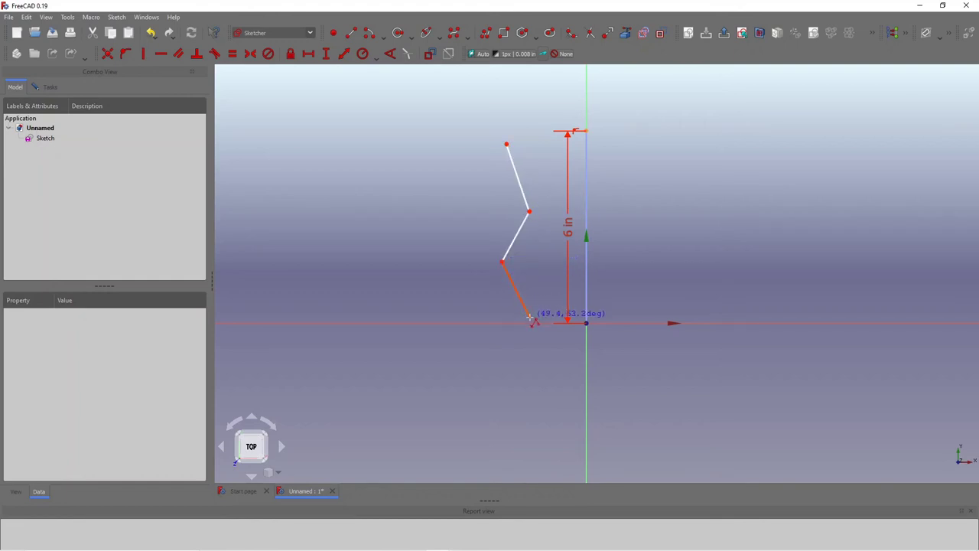
pyautogui.click(532, 322)
pyautogui.click(586, 323)
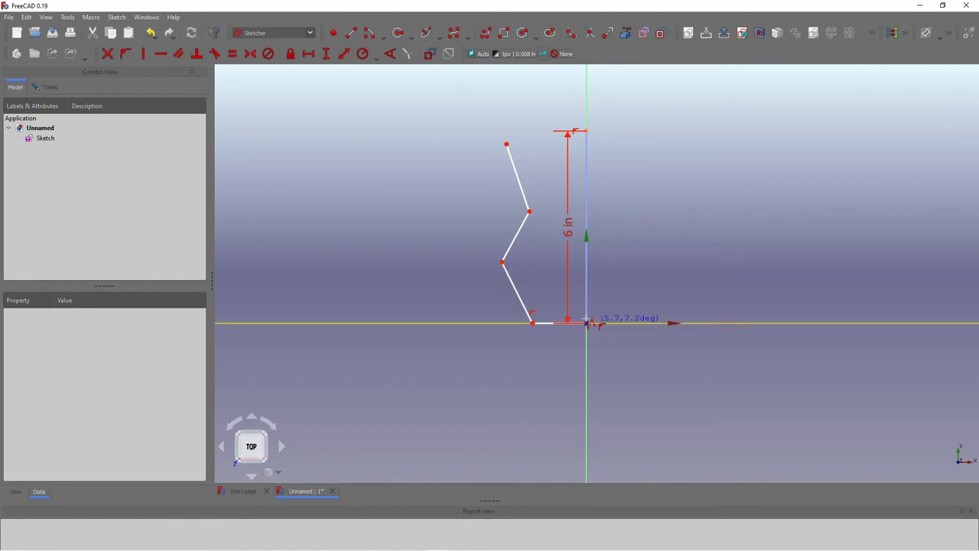
# Step: Continue the polyline with a short rise, an inner floor and a matching inner zigzag wall, closing the profile at its upper starting point
pyautogui.click(542, 313)
pyautogui.click(515, 262)
pyautogui.click(542, 211)
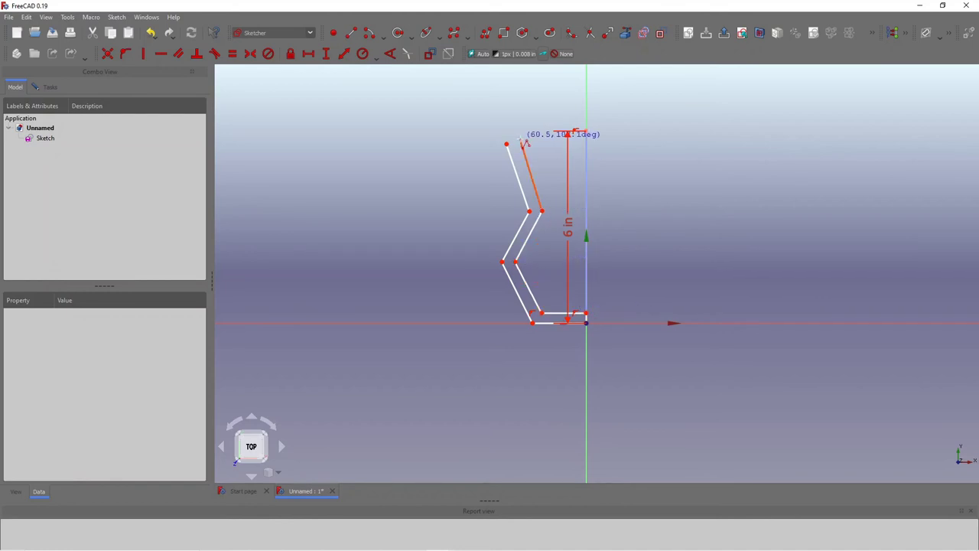
pyautogui.click(521, 143)
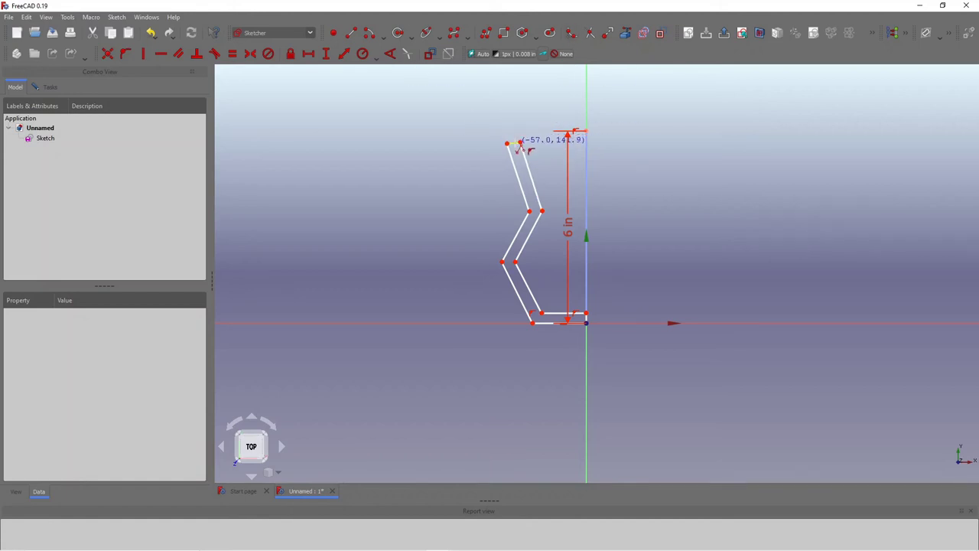
pyautogui.rightClick(517, 145)
# Step: Raise the profile's short top edge level with the upper end of the 6 in line and constrain it horizontal
pyautogui.moveTo(515, 148); pyautogui.dragTo(514, 131)
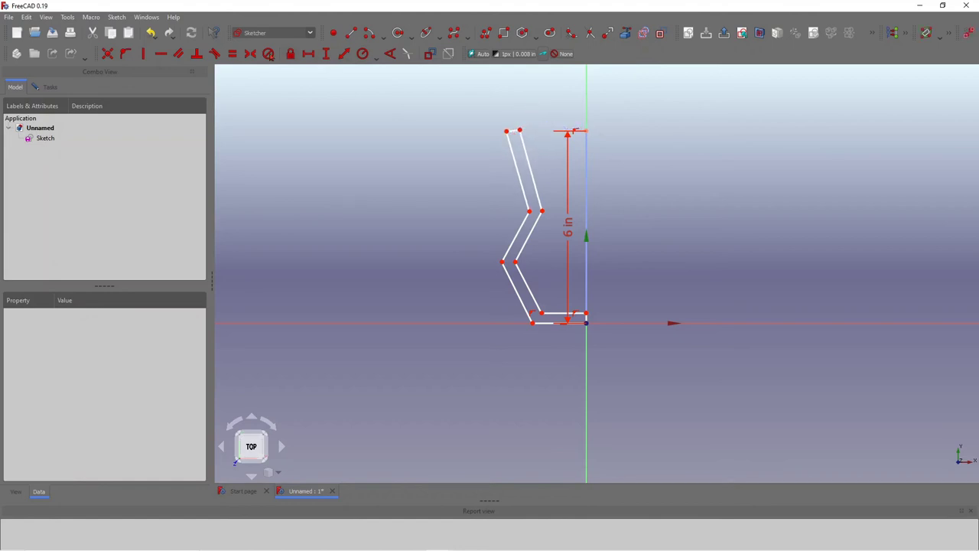
pyautogui.click(161, 54)
# Step: Set the inner top corner 2.3 in horizontally from the upper end of the vertical line, and move the outer top corner outward
pyautogui.click(309, 54)
pyautogui.click(520, 130)
pyautogui.click(586, 131)
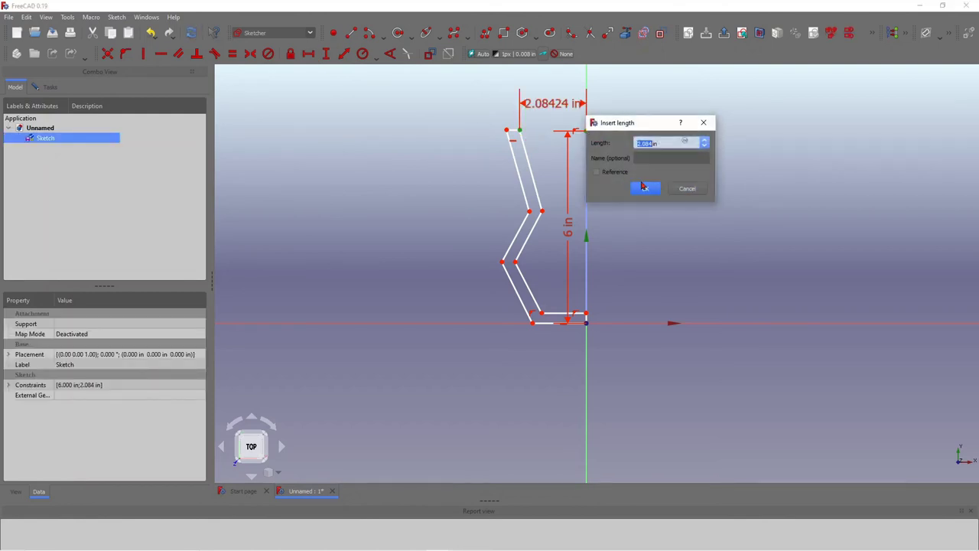
pyautogui.click(654, 143)
pyautogui.moveTo(654, 143); pyautogui.dragTo(636, 144)
pyautogui.write('2in')
pyautogui.write('3')
pyautogui.press('Return')
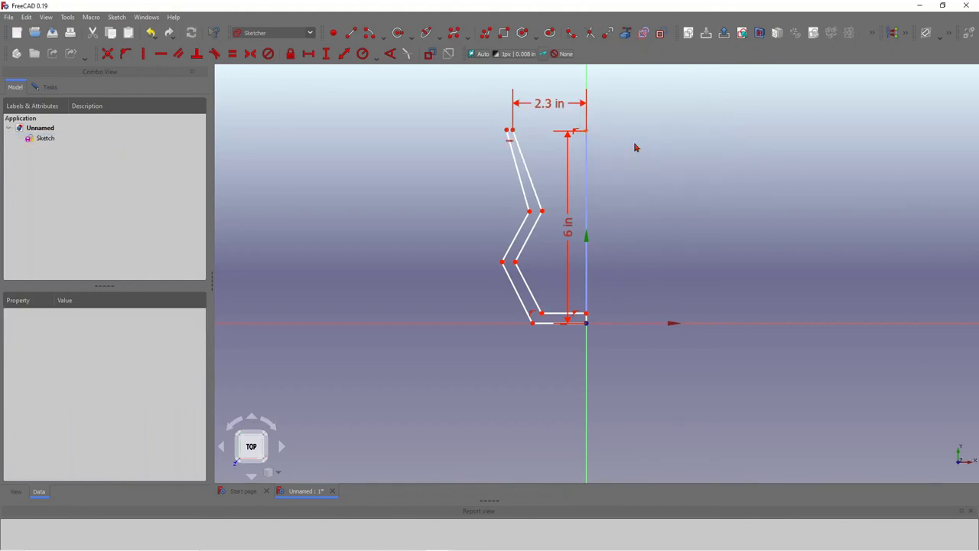
pyautogui.click(501, 133)
pyautogui.click(512, 131)
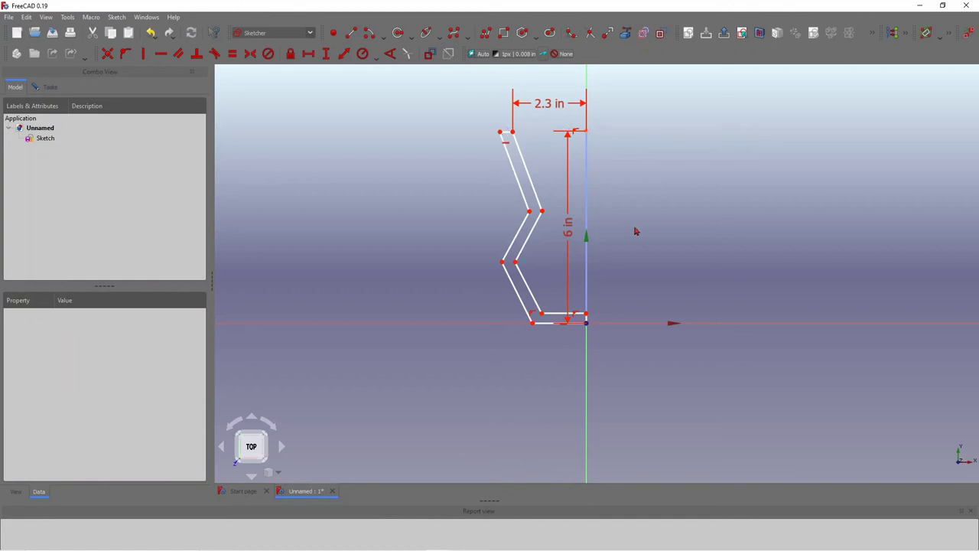
# Step: Constrain the inner and outer wall segments parallel to each other in the upper, middle and lower sections
pyautogui.click(178, 54)
pyautogui.click(519, 178)
pyautogui.click(540, 219)
pyautogui.click(517, 236)
pyautogui.click(528, 236)
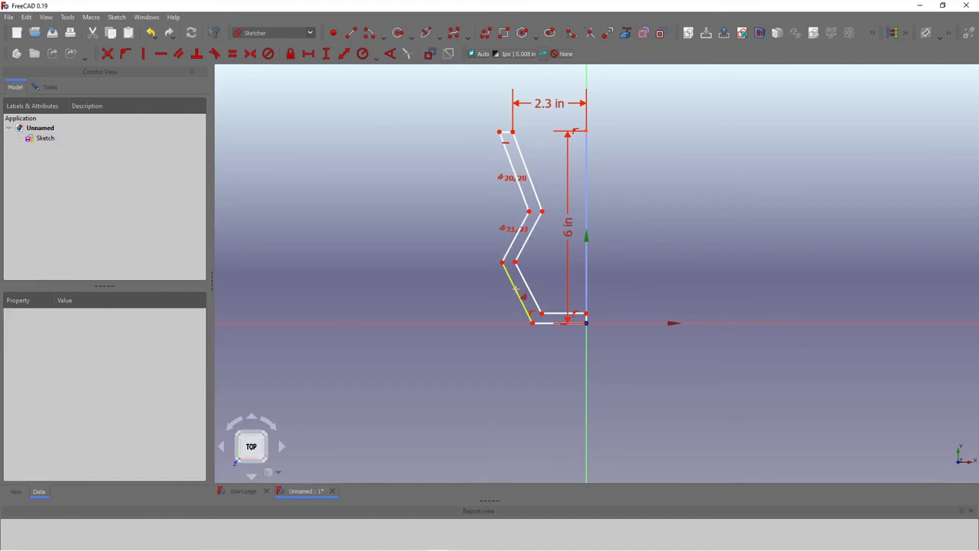
pyautogui.click(517, 288)
pyautogui.click(530, 288)
pyautogui.click(557, 323)
pyautogui.click(571, 334)
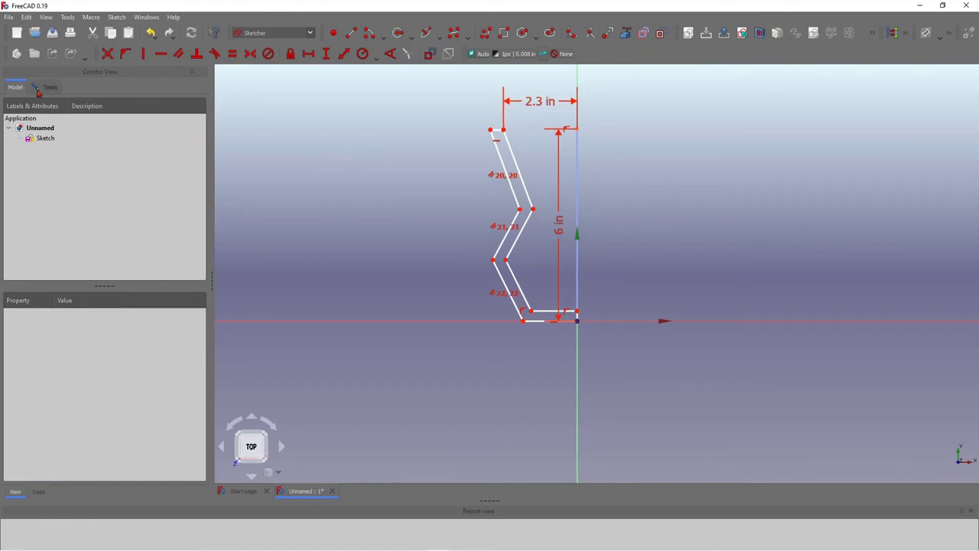
# Step: Set the upper wall's thickness to 0.25 in, from the outer top corner to the inner upper segment
pyautogui.scroll(2, 537, 160)
pyautogui.scroll(-2, 531, 87)
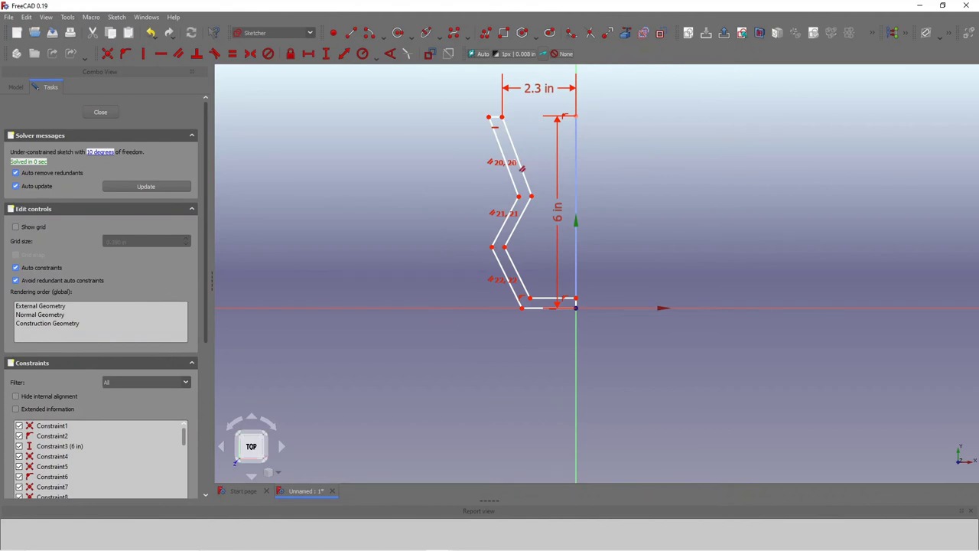
pyautogui.scroll(2, 525, 117)
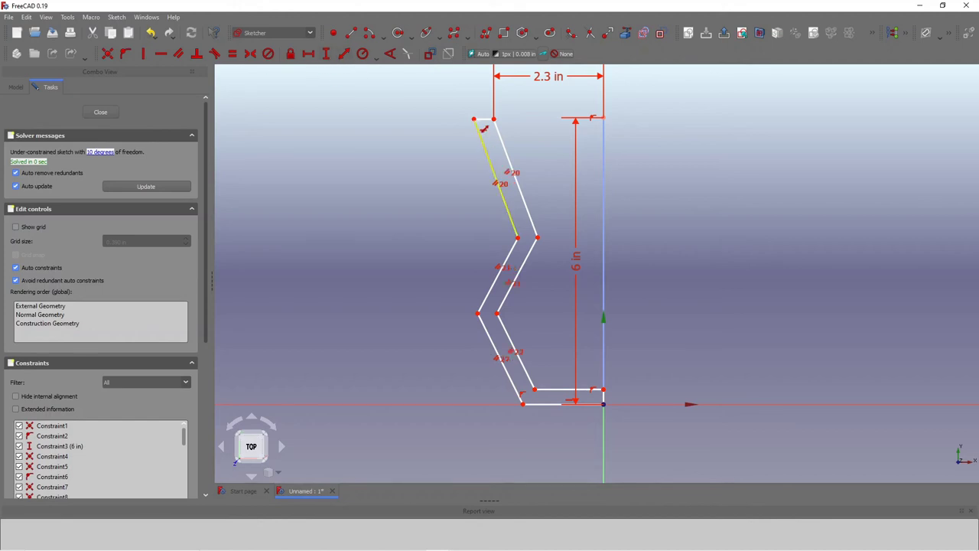
pyautogui.click(475, 119)
pyautogui.click(505, 138)
pyautogui.press('k')
pyautogui.press('d')
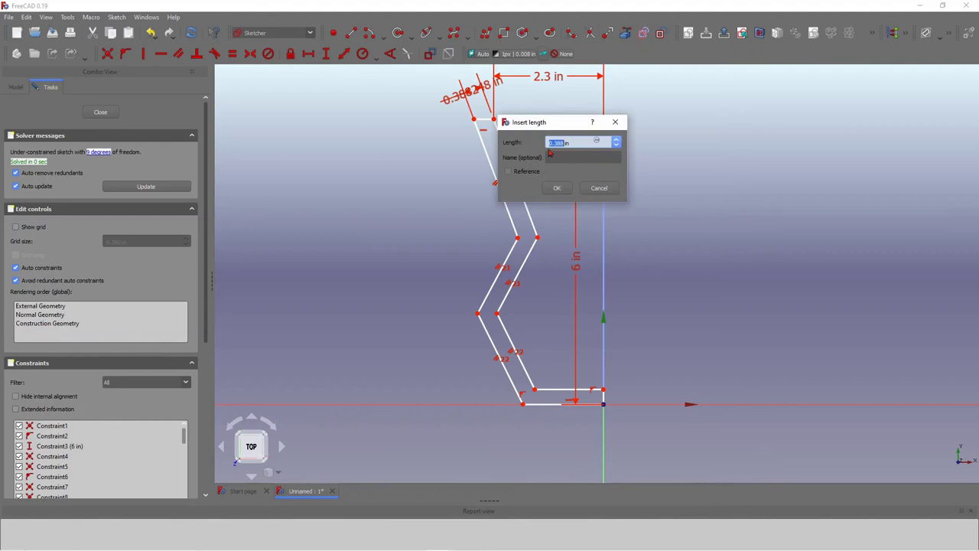
pyautogui.write('0.25')
pyautogui.press('Return')
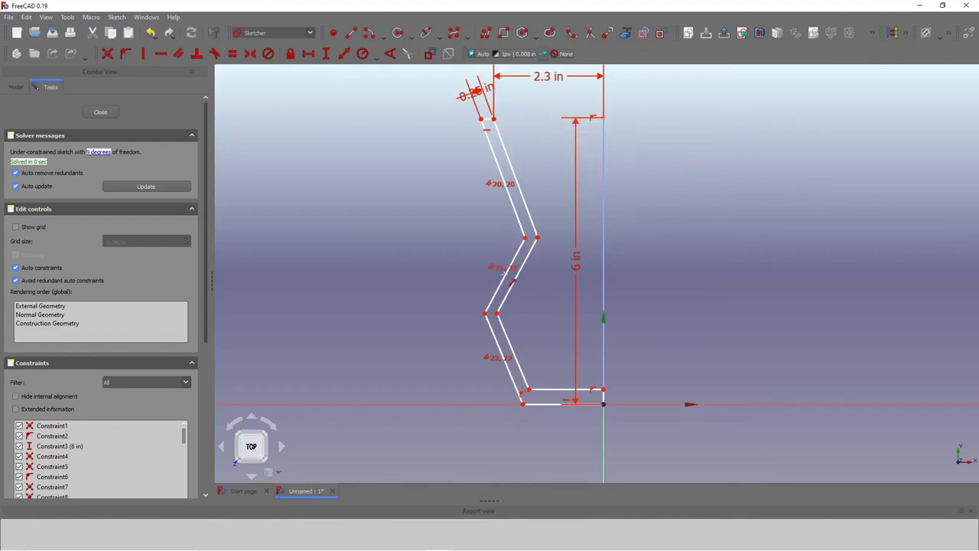
# Step: Set the middle wall's thickness to 0.25 in, from the outer wall's upper bend to the inner middle segment
pyautogui.click(526, 242)
pyautogui.click(526, 255)
pyautogui.press('k')
pyautogui.press('d')
pyautogui.write('0.25')
pyautogui.press('Return')
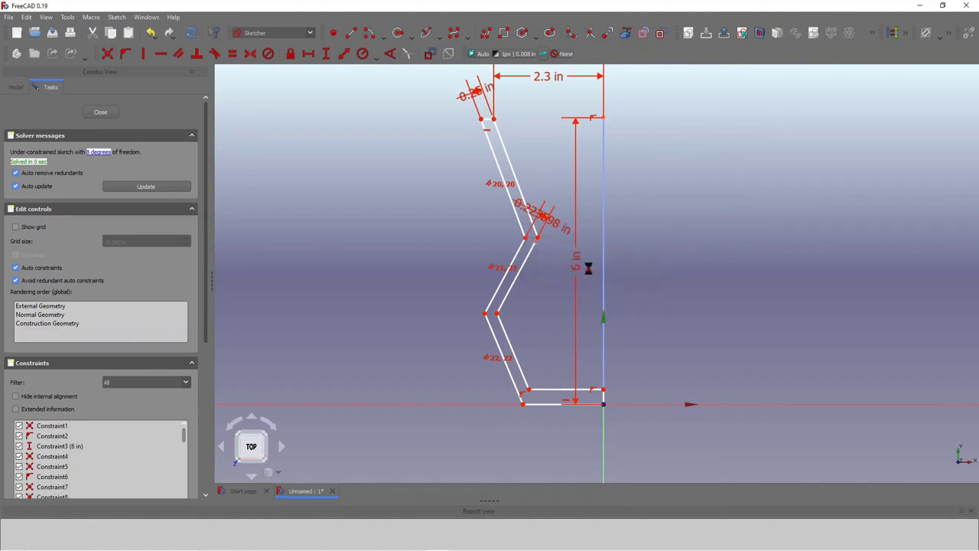
# Step: Set the lower wall's thickness to 0.25 in, from the outer wall's lower bend to the inner lower segment
pyautogui.click(485, 313)
pyautogui.click(506, 333)
pyautogui.write('kd0.25')
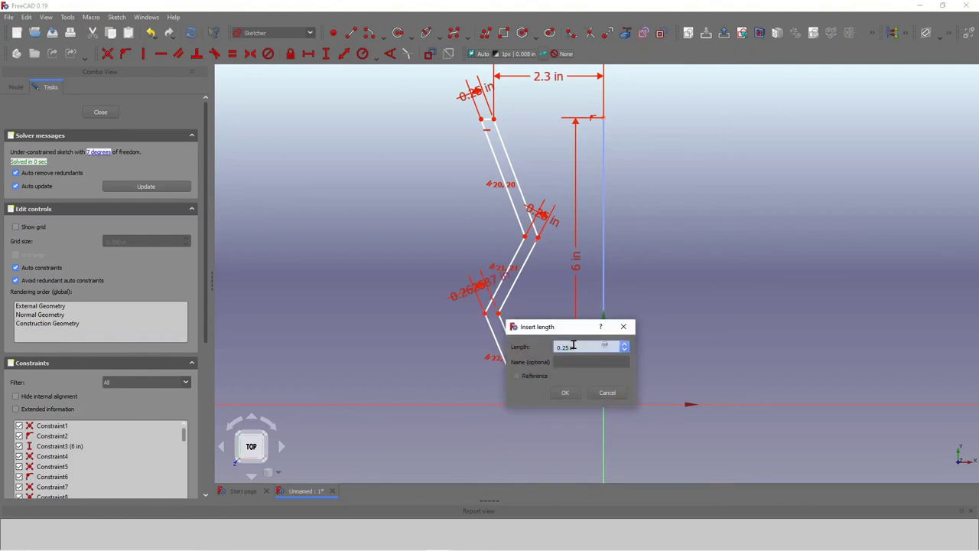
pyautogui.press('Return')
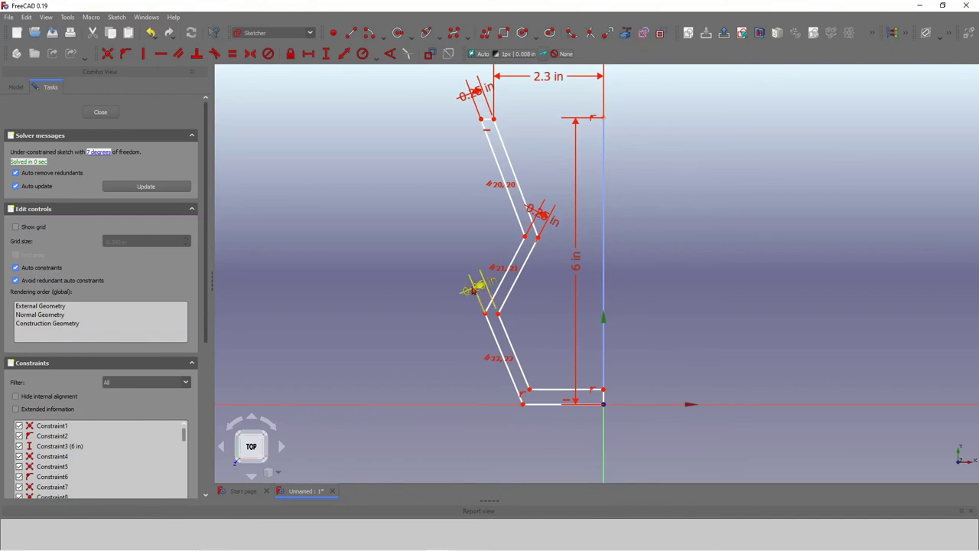
# Step: Move the 0.25 in dimensions of the lower and middle walls clear of the profile, one on each side
pyautogui.moveTo(476, 289); pyautogui.dragTo(401, 306)
pyautogui.moveTo(542, 215); pyautogui.dragTo(639, 264)
pyautogui.scroll(-2, 497, 141)
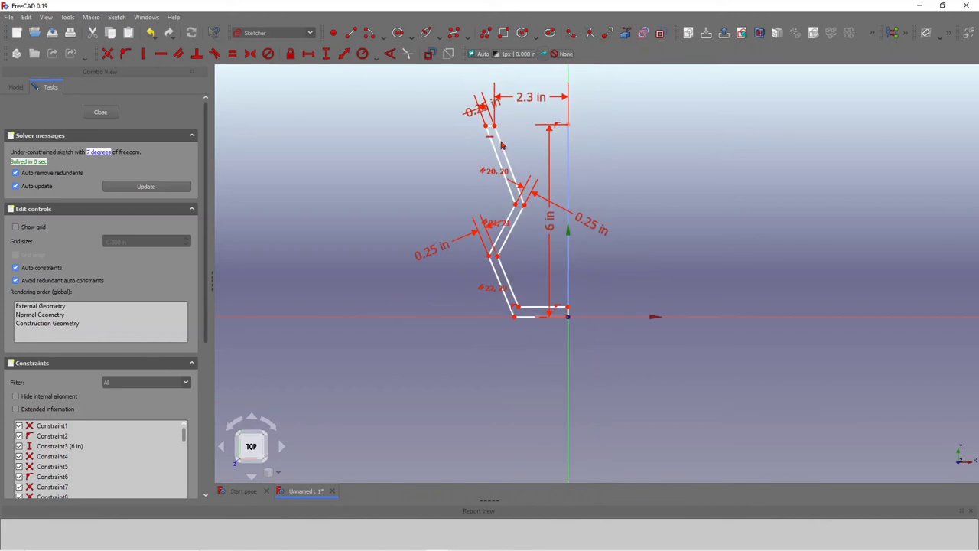
# Step: Constrain the vertical distance from the outer top corner to the origin at 5.966 in and place its dimension well outside the profile
pyautogui.scroll(2, 553, 113)
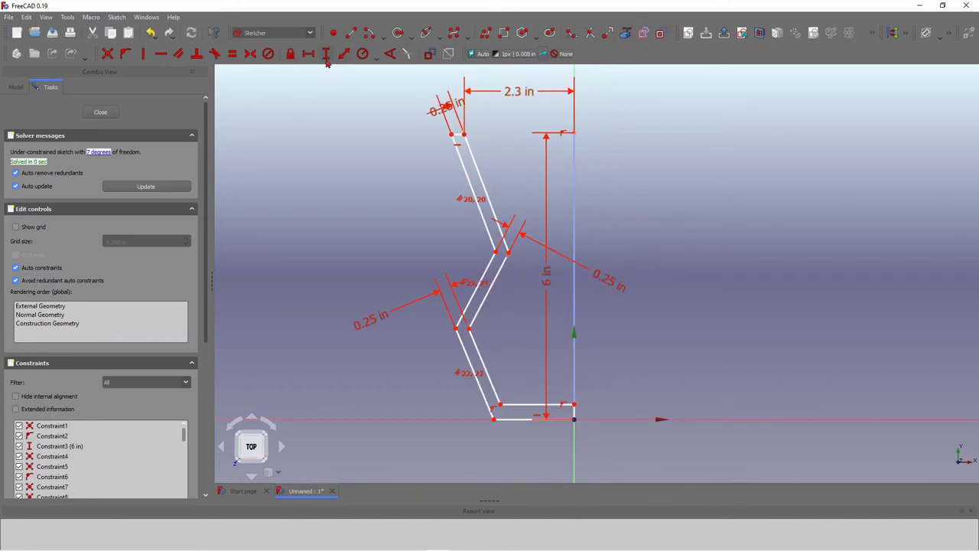
pyautogui.click(452, 135)
pyautogui.scroll(-2, 591, 384)
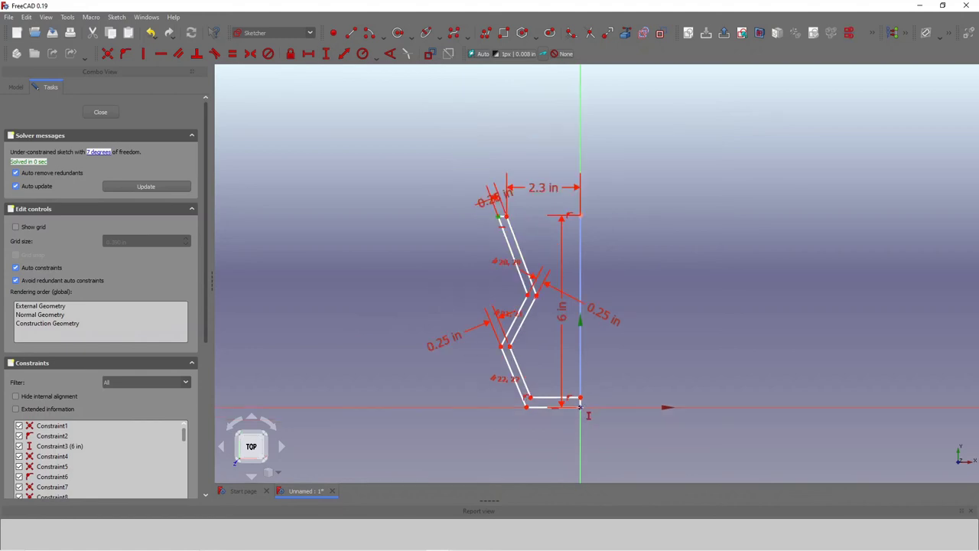
pyautogui.click(580, 407)
pyautogui.click(640, 465)
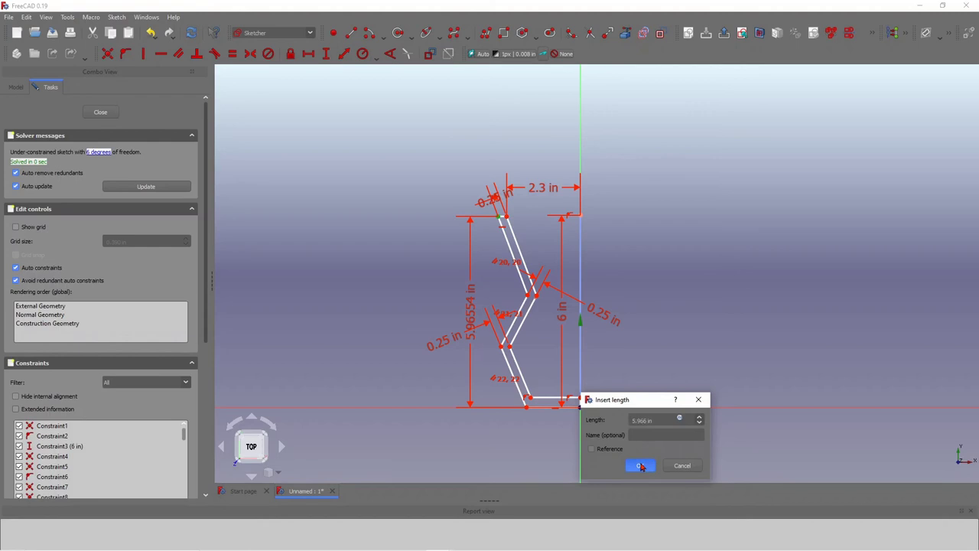
pyautogui.moveTo(472, 304); pyautogui.dragTo(321, 300)
pyautogui.scroll(2, 613, 266)
pyautogui.scroll(-5, 536, 269)
pyautogui.scroll(2, 519, 289)
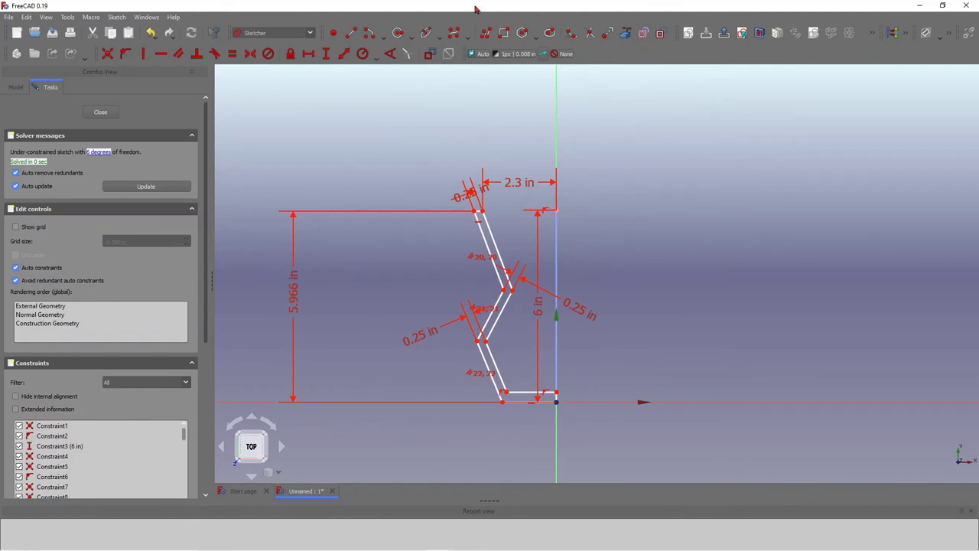
# Step: Constrain the vertical distance from the inner bottom line's axis end to the origin at 0.25 in and place its dimension clear of the profile
pyautogui.click(326, 54)
pyautogui.click(557, 393)
pyautogui.click(556, 401)
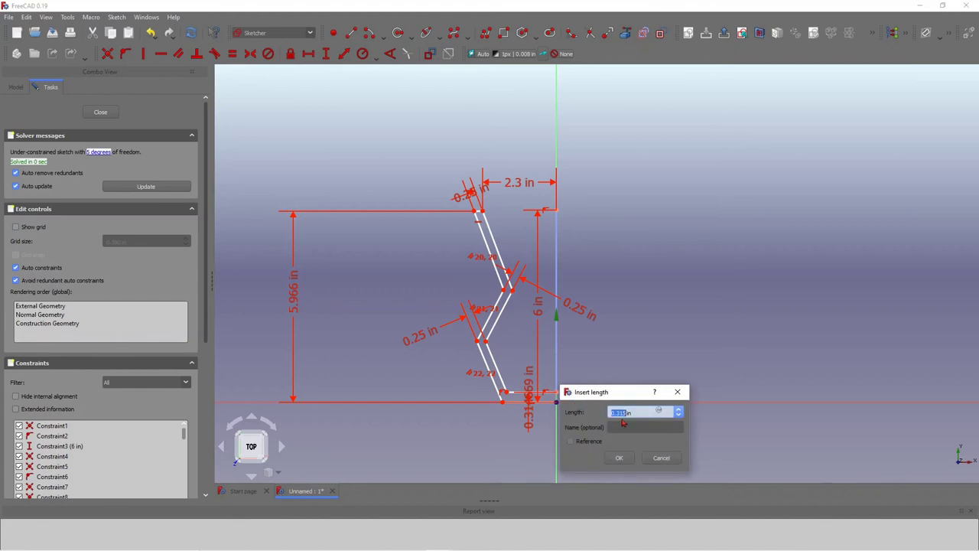
pyautogui.write('0')
pyautogui.press('Return')
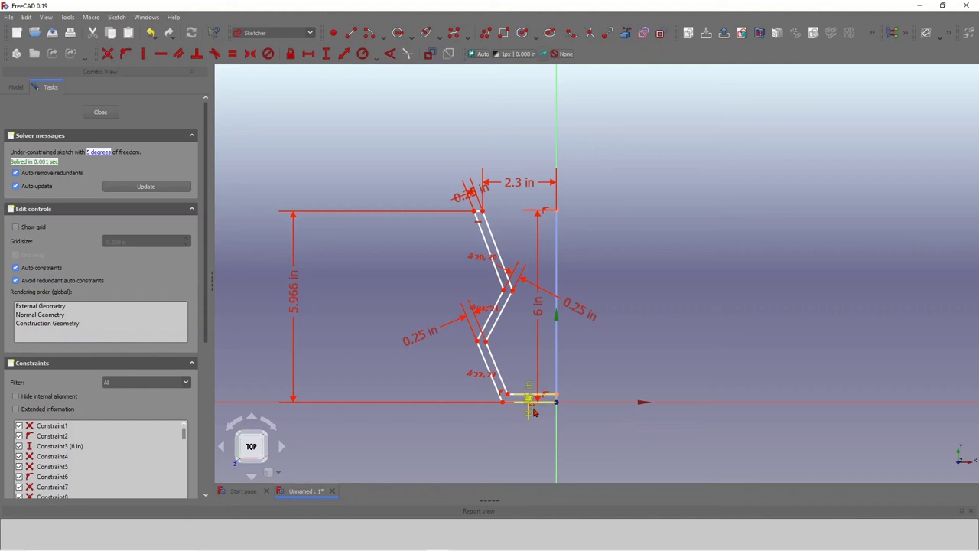
pyautogui.moveTo(526, 405)
pyautogui.mouseDown()
pyautogui.moveTo(602, 406)
pyautogui.moveTo(617, 355)
pyautogui.mouseUp()
pyautogui.scroll(2, 625, 281)
pyautogui.scroll(-2, 639, 296)
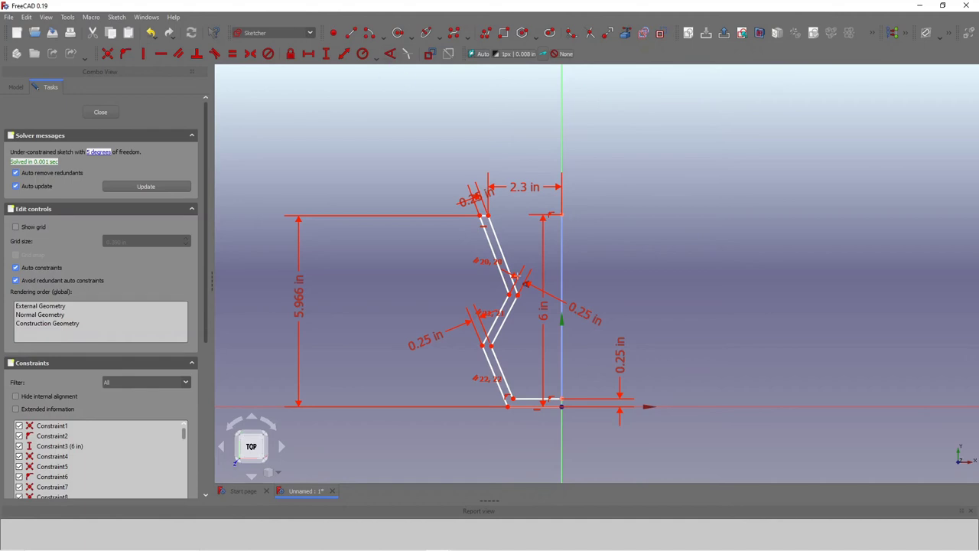
# Step: Constrain the angle between the outer wall's upper and middle segments to 135°
pyautogui.click(509, 286)
pyautogui.click(506, 314)
pyautogui.press('a')
pyautogui.click(575, 319)
pyautogui.moveTo(575, 319); pyautogui.dragTo(554, 321)
pyautogui.write('1')
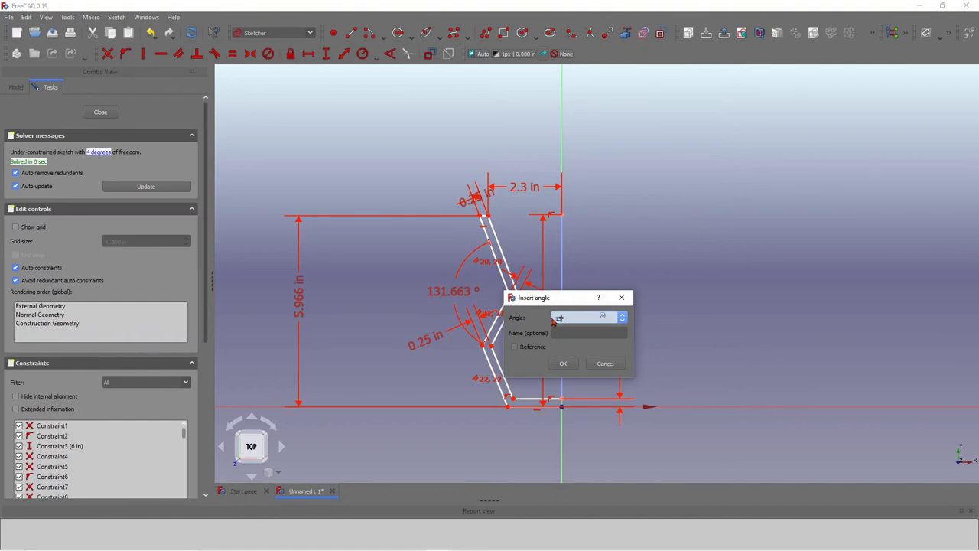
pyautogui.write('35')
pyautogui.press('Return')
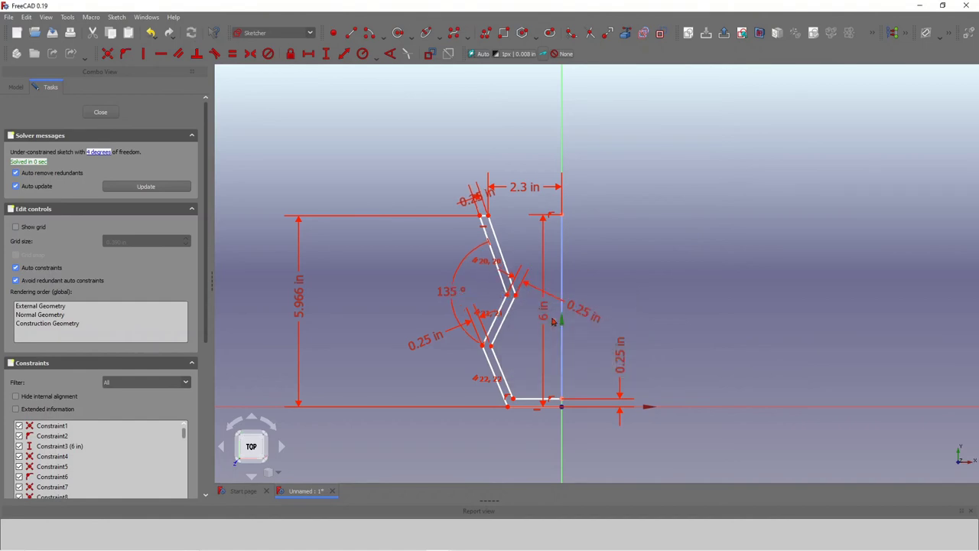
# Step: Constrain the angle between the inner wall's lower and middle segments to 125°
pyautogui.click(499, 382)
pyautogui.click(504, 325)
pyautogui.write('125')
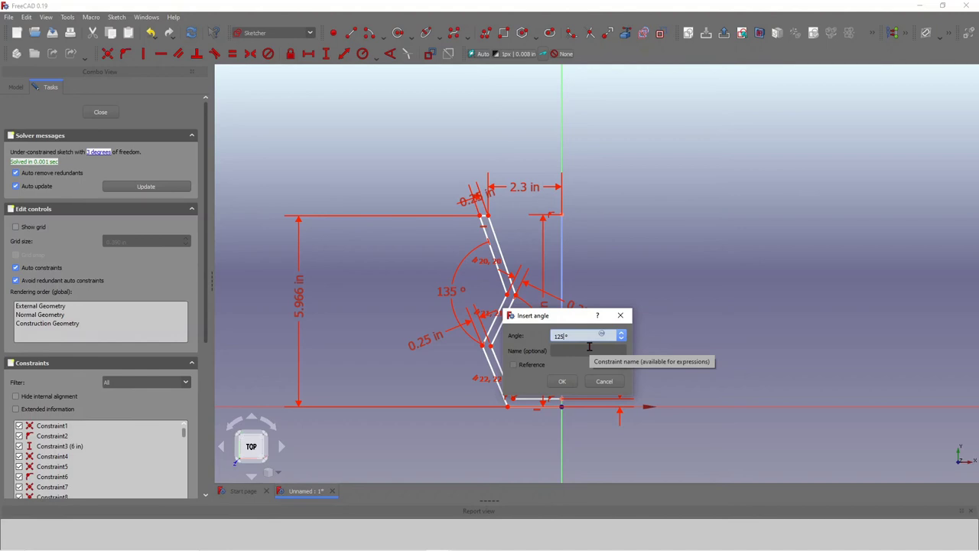
pyautogui.click(561, 381)
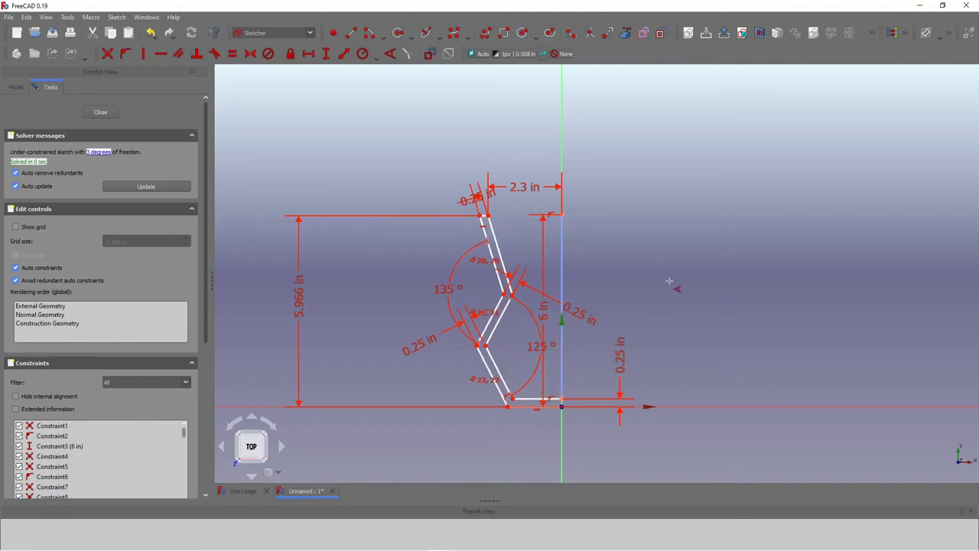
# Step: Fillet the upper bend, lower bend and bottom corner on both the outer and inner walls of the profile
pyautogui.scroll(2, 673, 287)
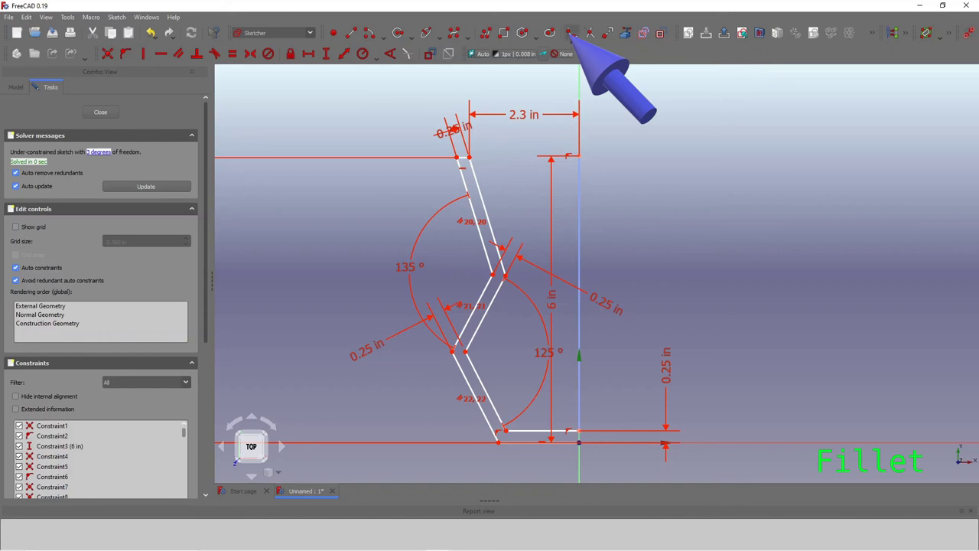
pyautogui.click(483, 293)
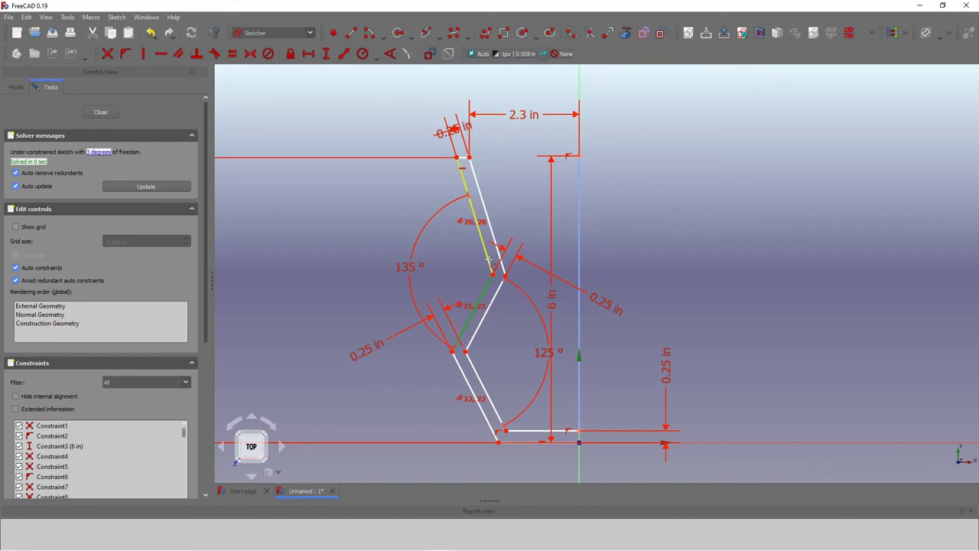
pyautogui.click(490, 264)
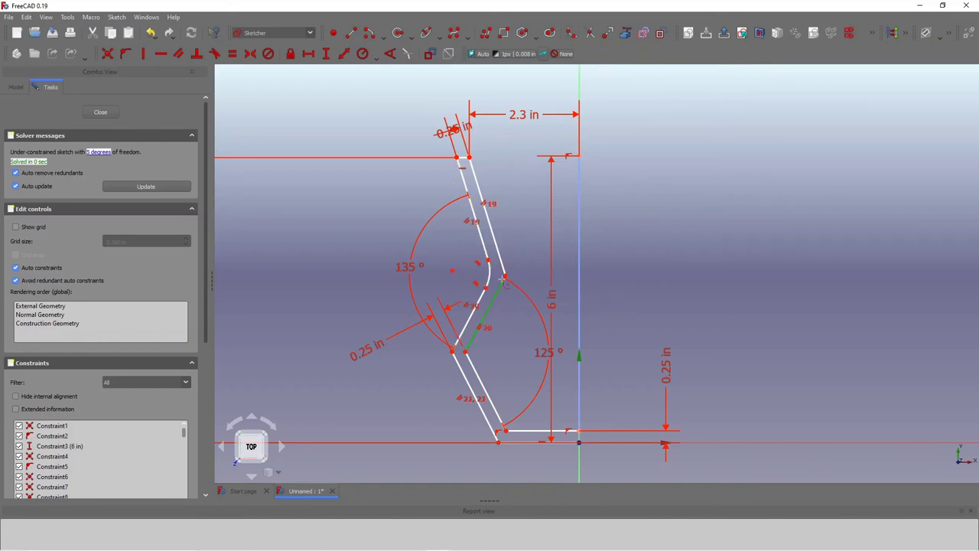
pyautogui.click(505, 268)
pyautogui.click(476, 368)
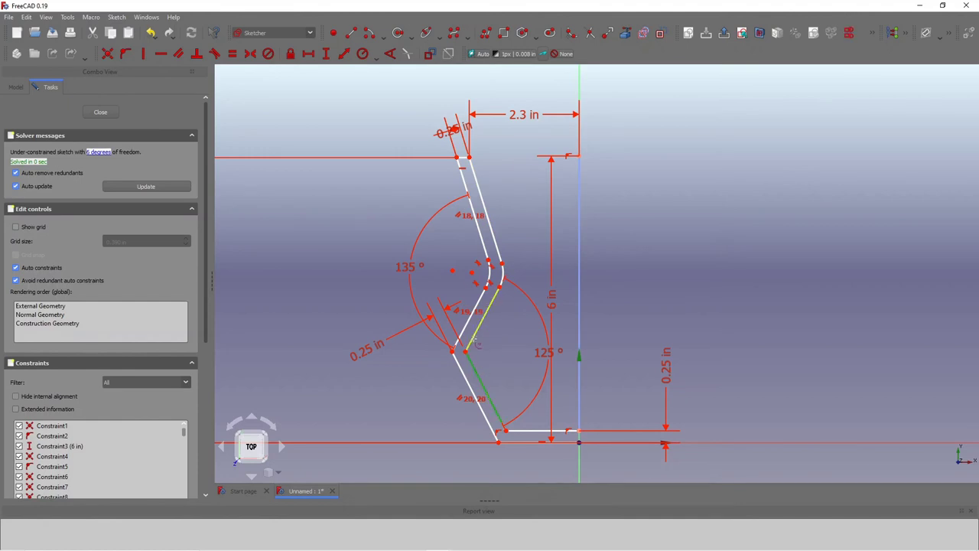
pyautogui.click(468, 329)
pyautogui.click(498, 420)
pyautogui.click(525, 433)
pyautogui.click(515, 443)
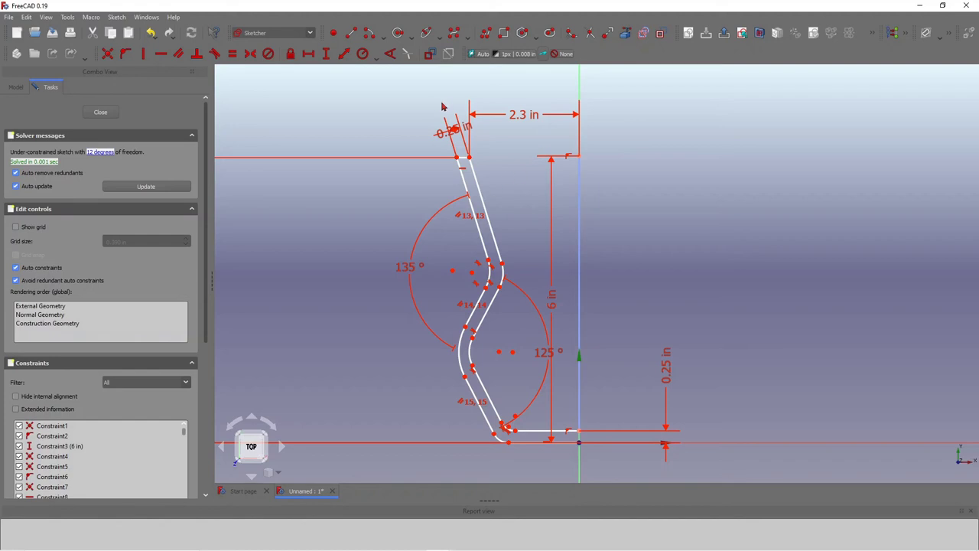
# Step: Set the middle wall's thickness to 0.25 in from the outer upper fillet's lower end, and move the dimension clear of the profile
pyautogui.scroll(-3, 515, 216)
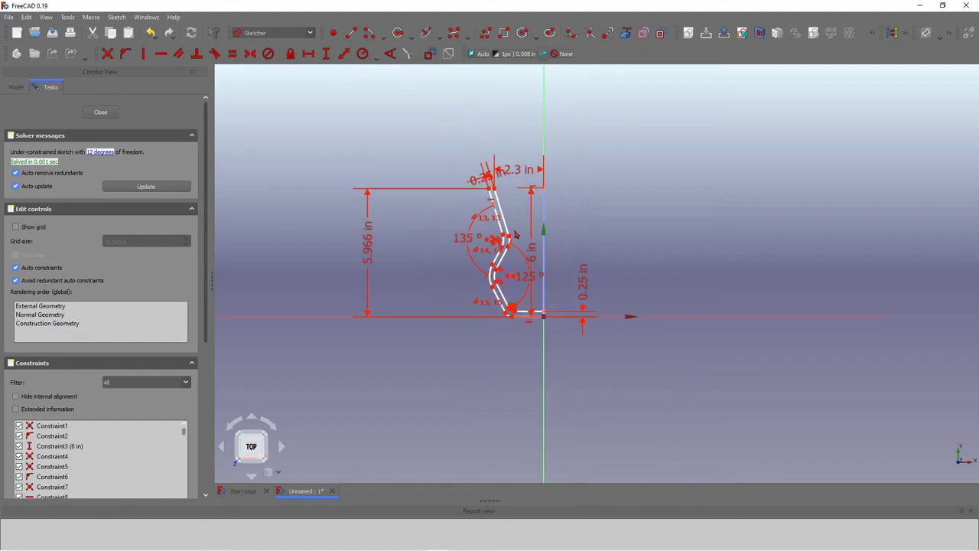
pyautogui.scroll(3, 518, 233)
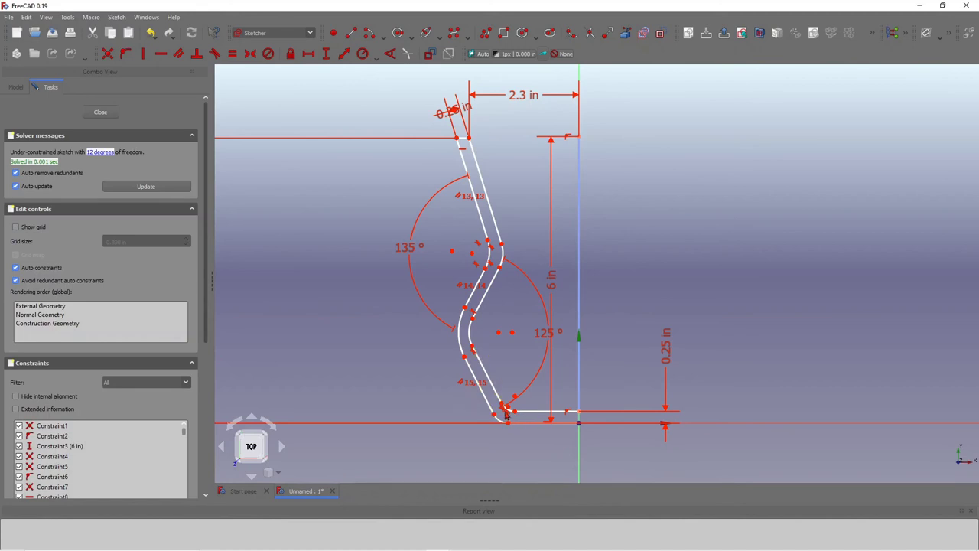
pyautogui.scroll(2, 498, 373)
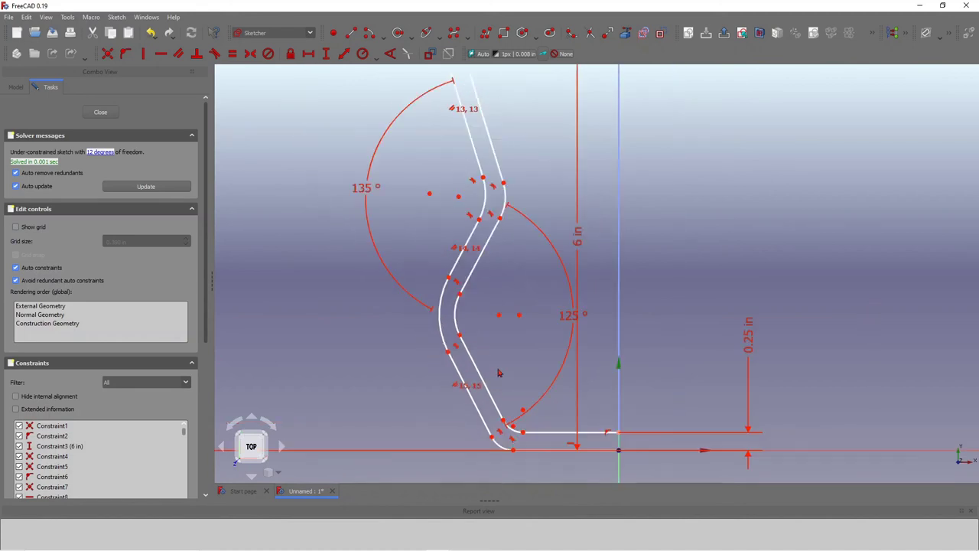
pyautogui.scroll(-2, 499, 372)
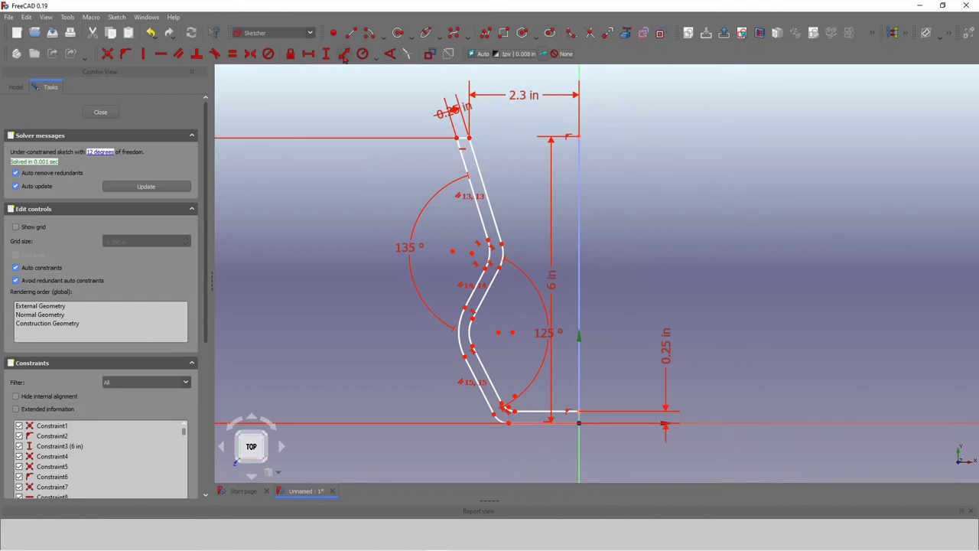
pyautogui.click(485, 268)
pyautogui.press('k')
pyautogui.press('d')
pyautogui.click(561, 342)
pyautogui.moveTo(535, 262); pyautogui.dragTo(648, 256)
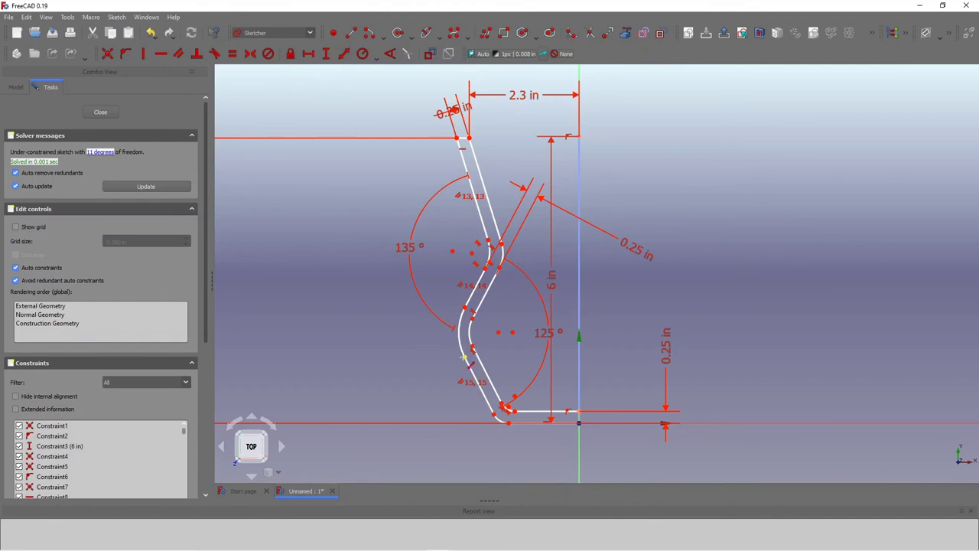
# Step: Set the lower wall's thickness to 0.25 in, from the outer lower-bend fillet's bottom end to the inner lower segment
pyautogui.click(464, 357)
pyautogui.press('k')
pyautogui.press('d')
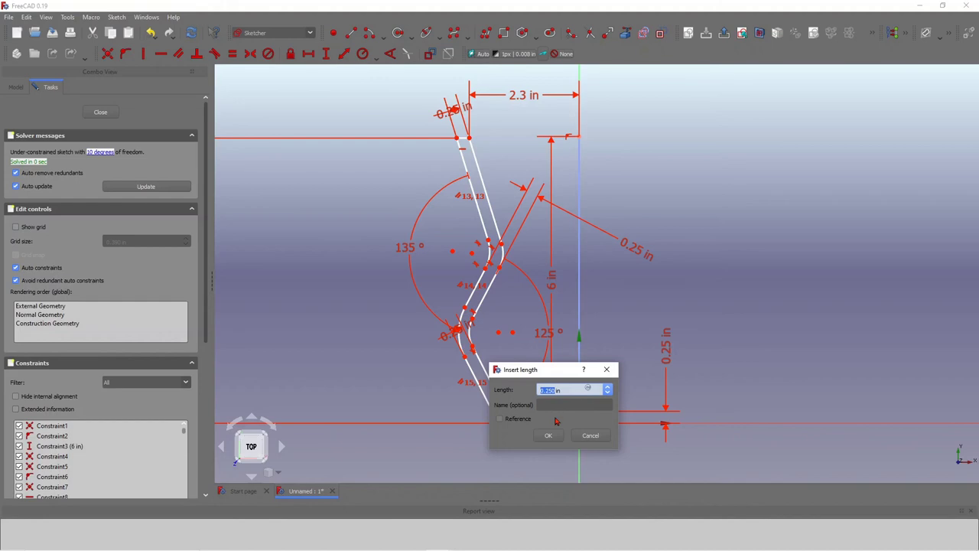
pyautogui.click(554, 436)
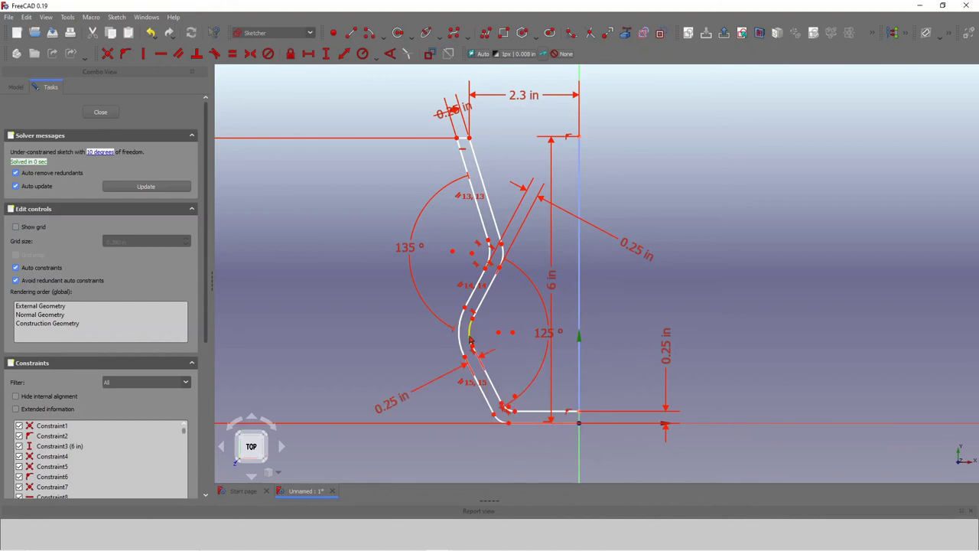
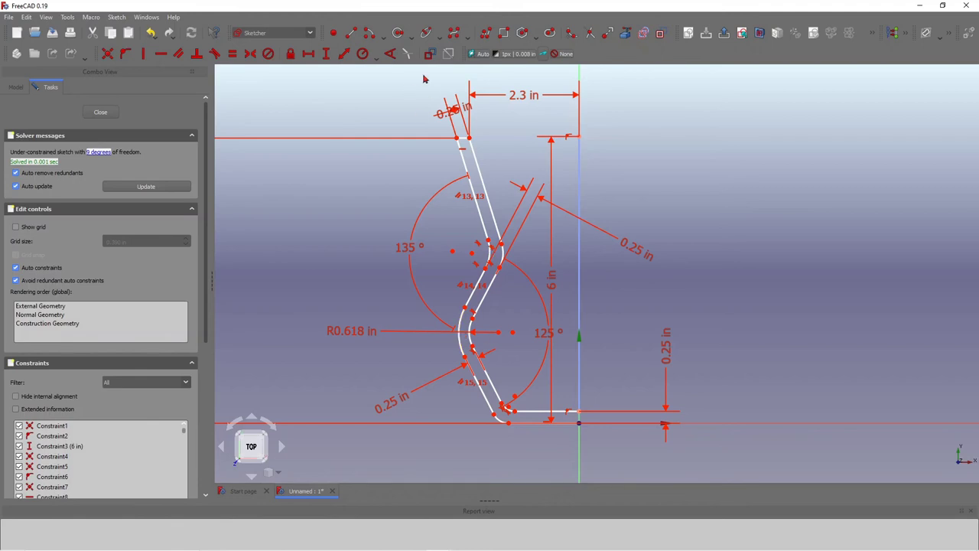
# Step: Constrain the radius of the outer wall's upper bend fillet to 0.781 in
pyautogui.click(362, 57)
pyautogui.click(490, 259)
pyautogui.write('0.781')
pyautogui.press('Return')
# Step: Constrain the radius of the inner wall's bottom corner fillet to 0.314 in
pyautogui.scroll(3, 505, 409)
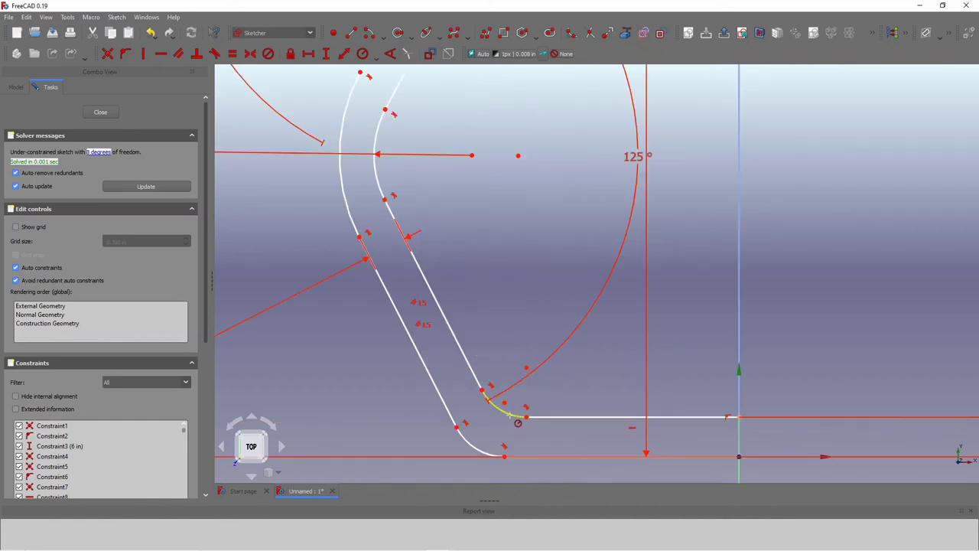
pyautogui.click(504, 407)
pyautogui.click(484, 303)
pyautogui.scroll(-3, 551, 352)
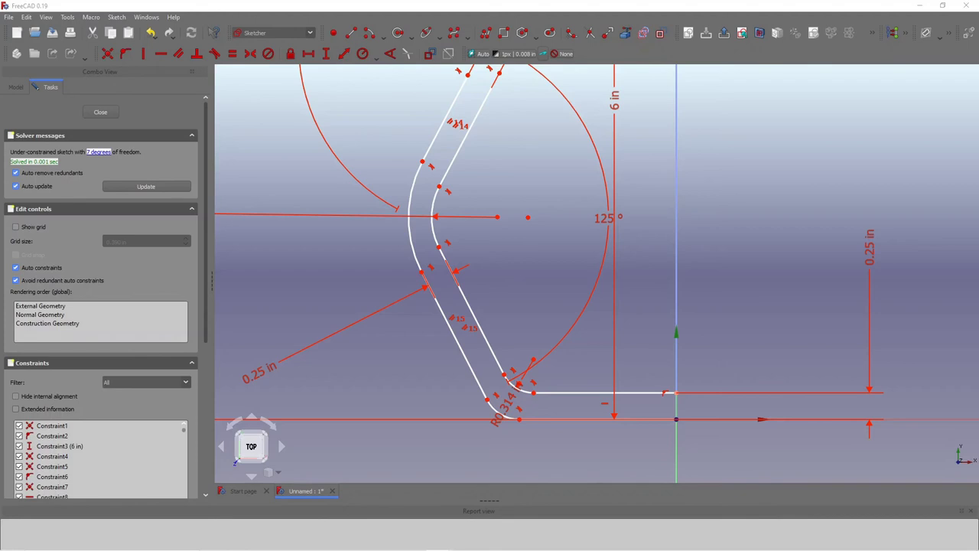
# Step: Constrain the length of the outer wall's upper straight segment to 2.237 in, from the top corner to the fillet
pyautogui.scroll(-3, 597, 408)
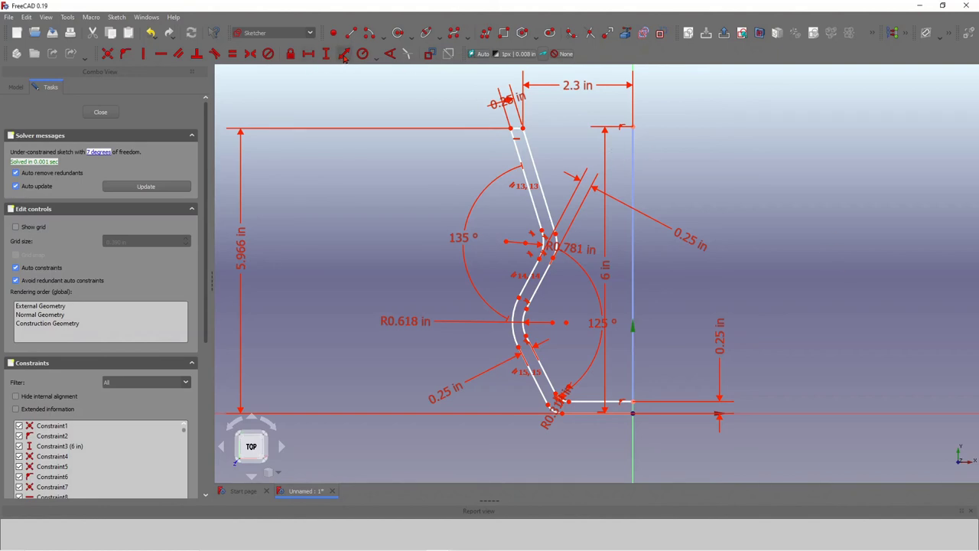
pyautogui.click(511, 127)
pyautogui.click(542, 229)
pyautogui.press('k')
pyautogui.press('d')
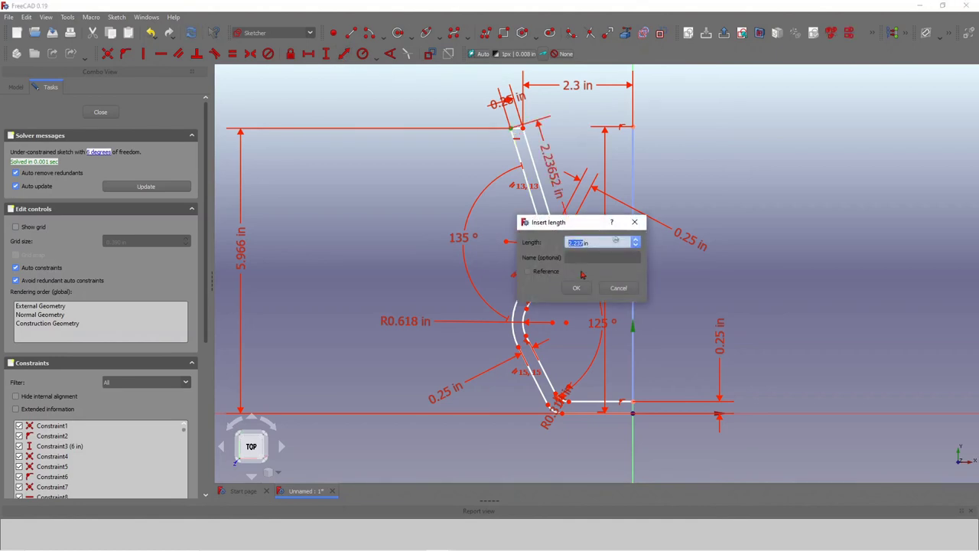
pyautogui.press('Return')
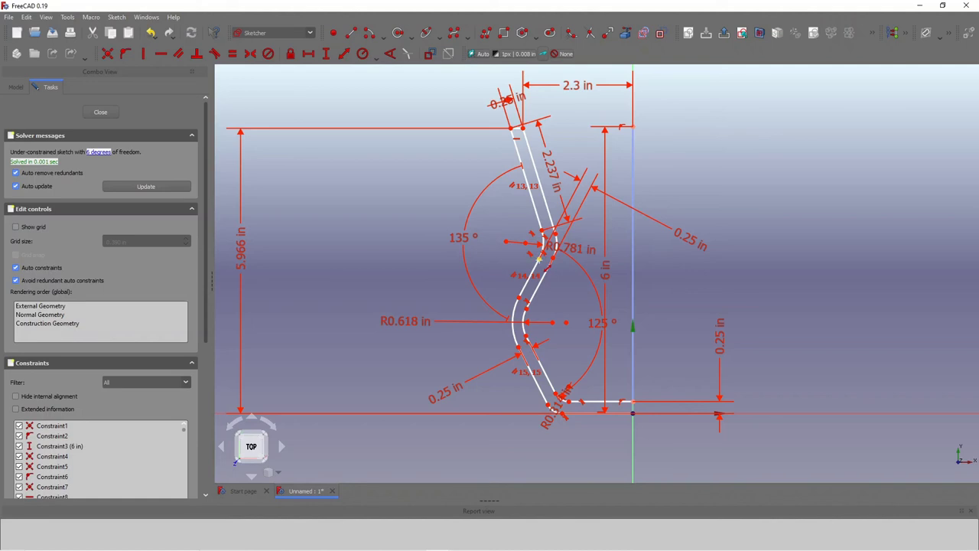
# Step: Constrain the length of the outer wall's middle straight segment to 0.914 in, between its two fillets
pyautogui.click(519, 298)
pyautogui.press('k')
pyautogui.press('d')
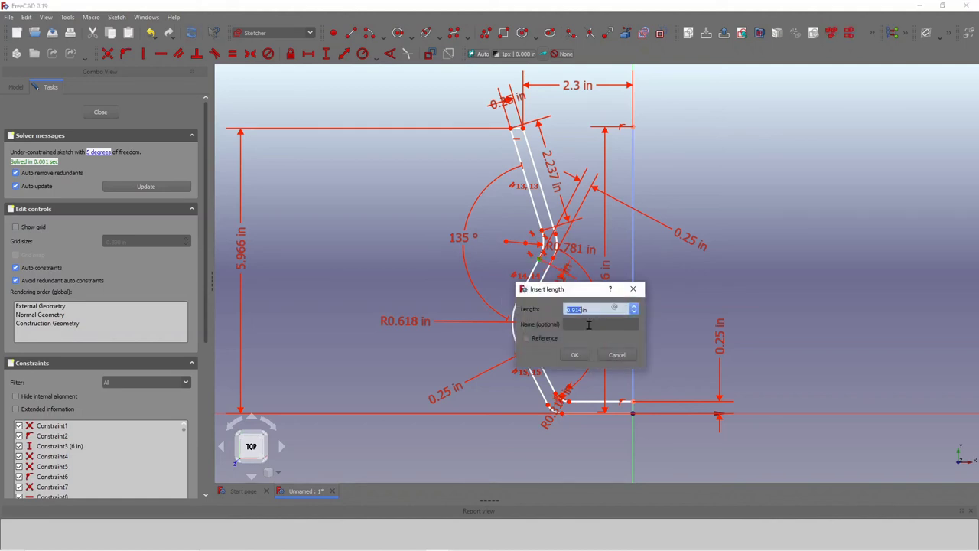
pyautogui.press('Return')
# Step: Constrain the length of the outer wall's lower straight segment to 1.348 in and place its dimension well outside the profile
pyautogui.click(518, 345)
pyautogui.click(548, 405)
pyautogui.press('k')
pyautogui.press('d')
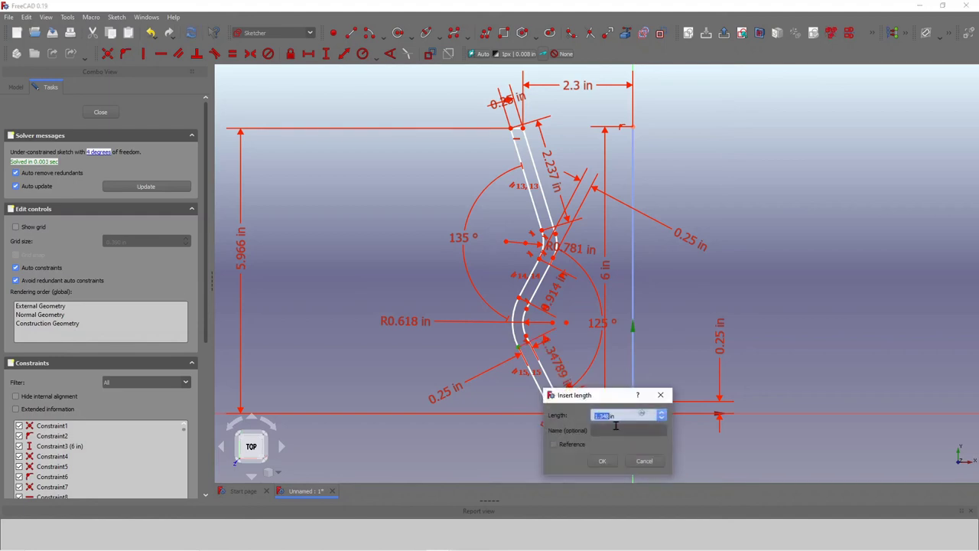
pyautogui.click(602, 461)
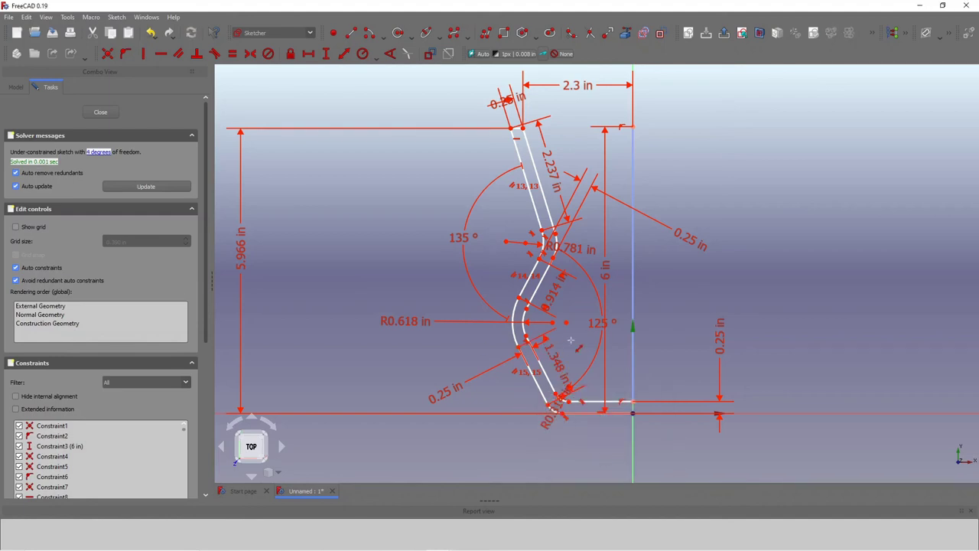
pyautogui.moveTo(555, 368); pyautogui.dragTo(388, 411)
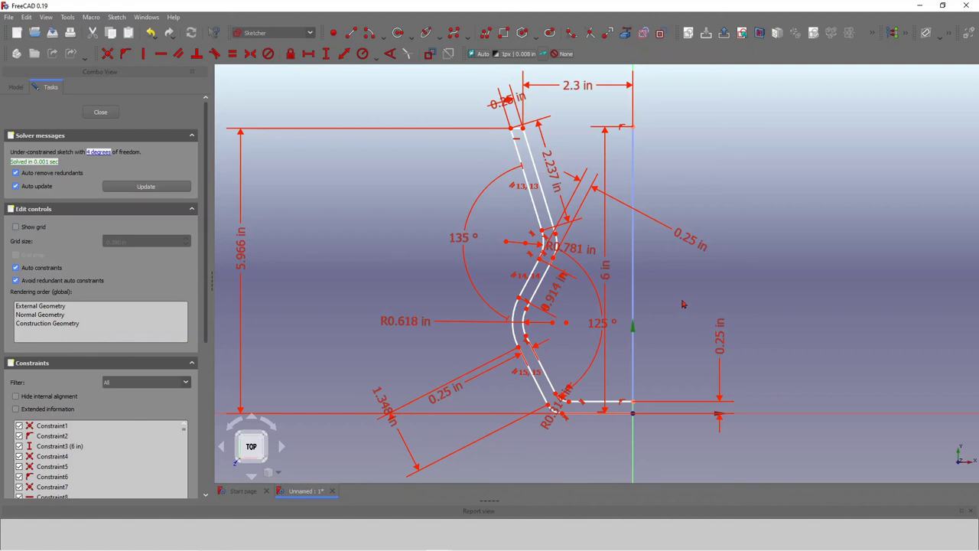
# Step: Apply an equal-length constraint to the outer and inner straight segments of the middle wall
pyautogui.scroll(-2, 684, 303)
pyautogui.scroll(4, 642, 327)
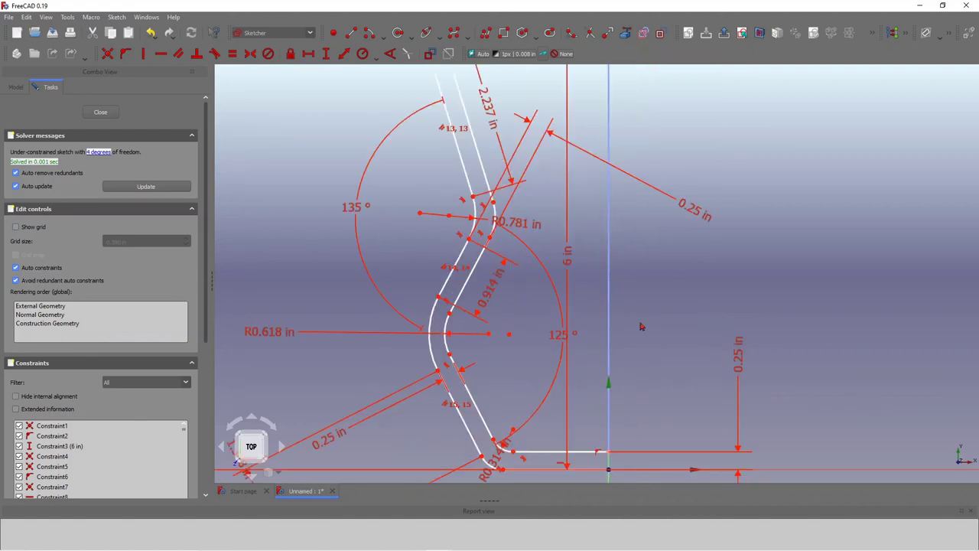
pyautogui.scroll(-2, 646, 326)
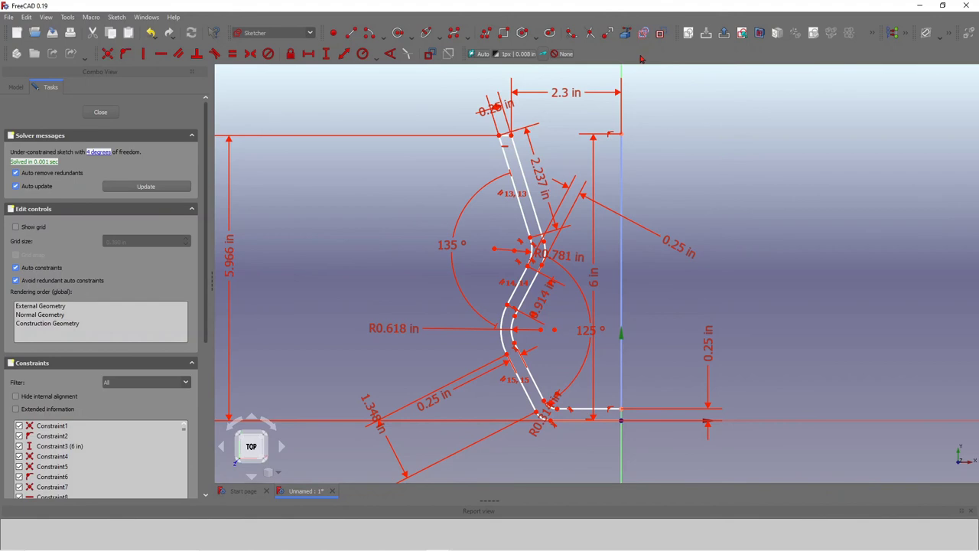
pyautogui.scroll(4, 497, 337)
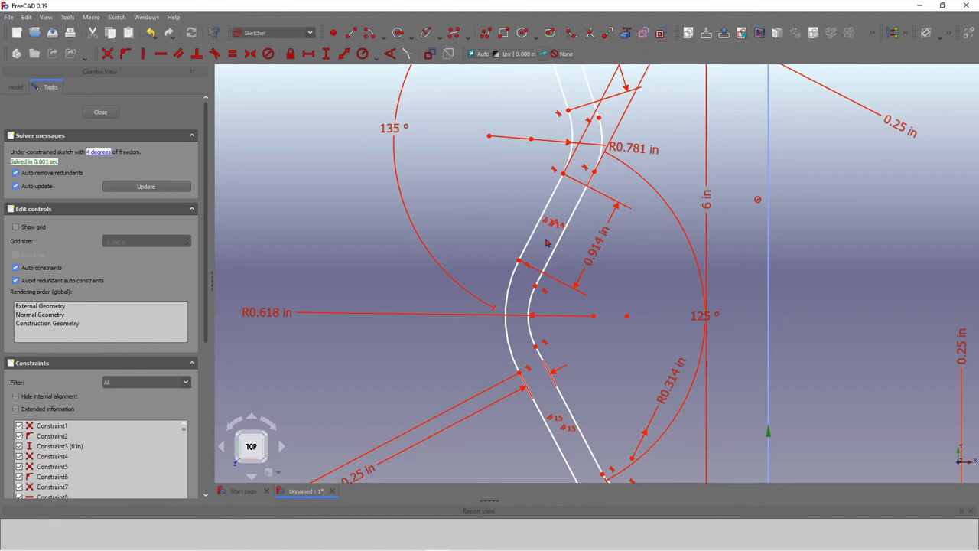
pyautogui.scroll(-2, 575, 242)
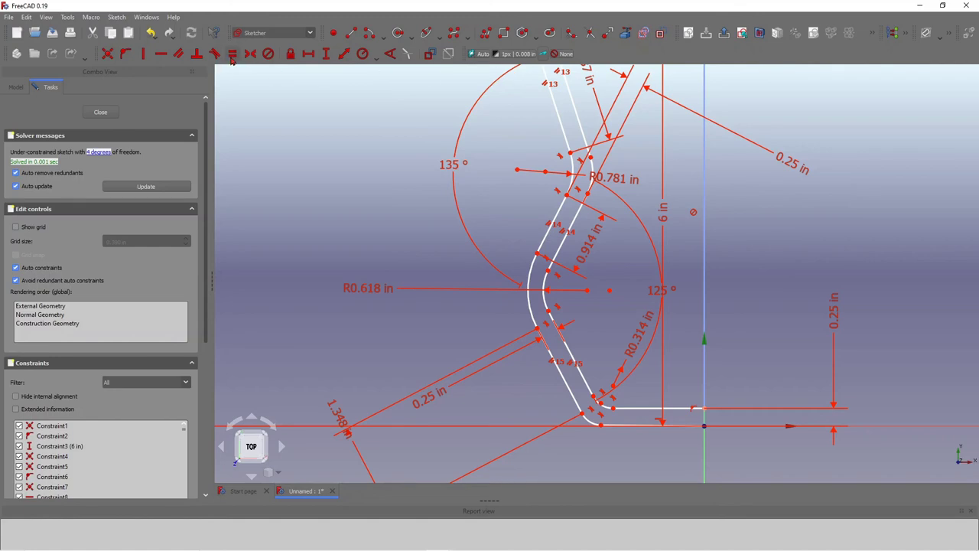
pyautogui.click(560, 216)
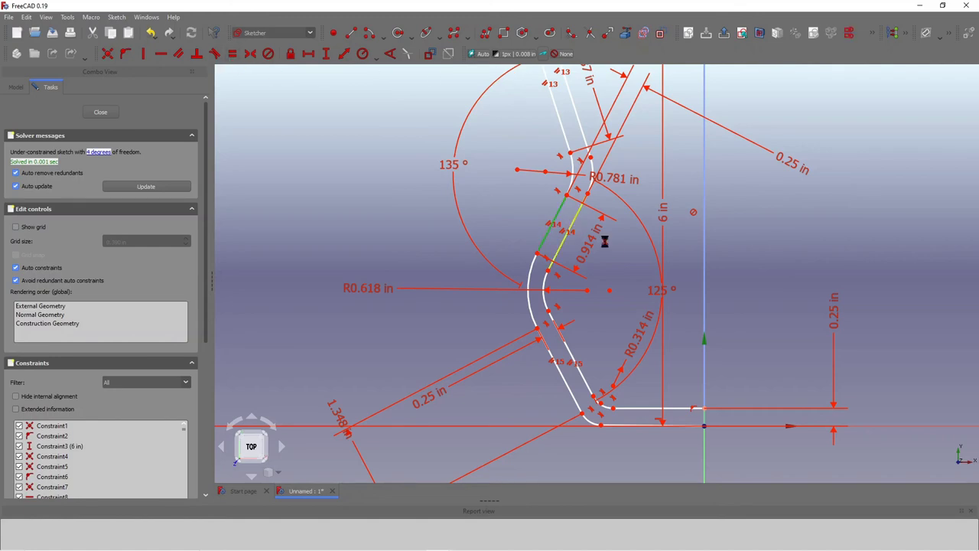
pyautogui.scroll(-2, 605, 242)
pyautogui.scroll(2, 570, 232)
pyautogui.scroll(-3, 570, 232)
pyautogui.scroll(2, 571, 232)
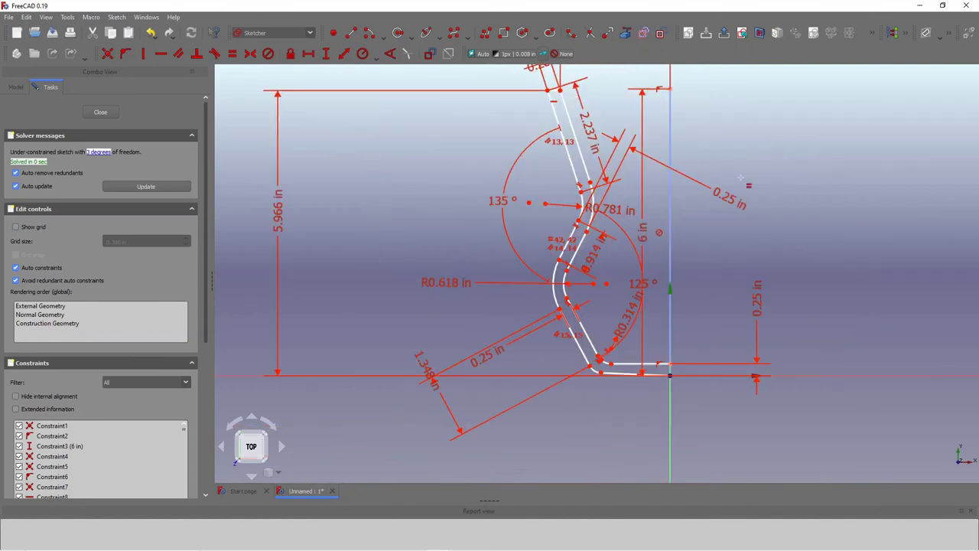
# Step: Apply an equal-length constraint to the outer and inner straight segments of the lower wall
pyautogui.click(582, 340)
pyautogui.click(626, 301)
pyautogui.scroll(-2, 587, 273)
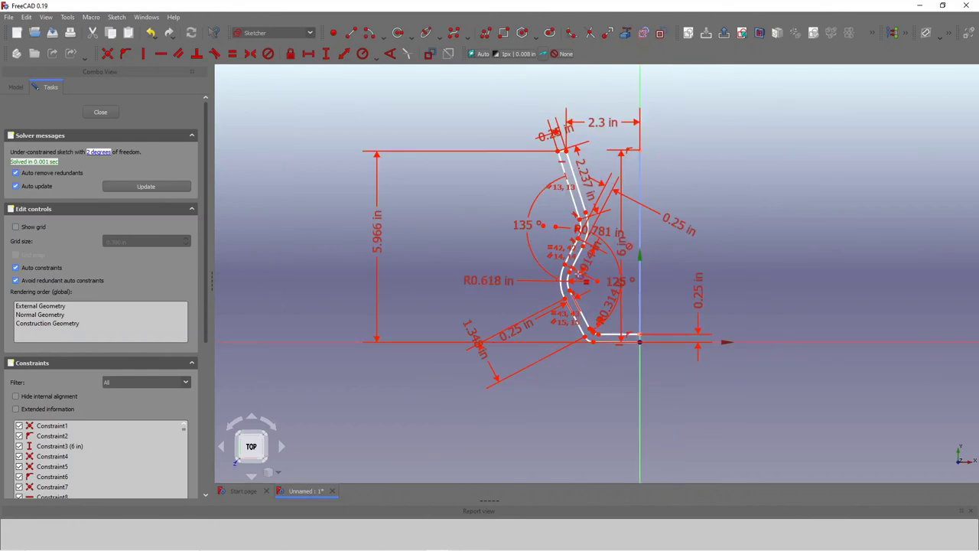
# Step: Highlight the sketch geometry that is still under-constrained and examine which segments and arcs remain free, then clear the selection
pyautogui.click(100, 152)
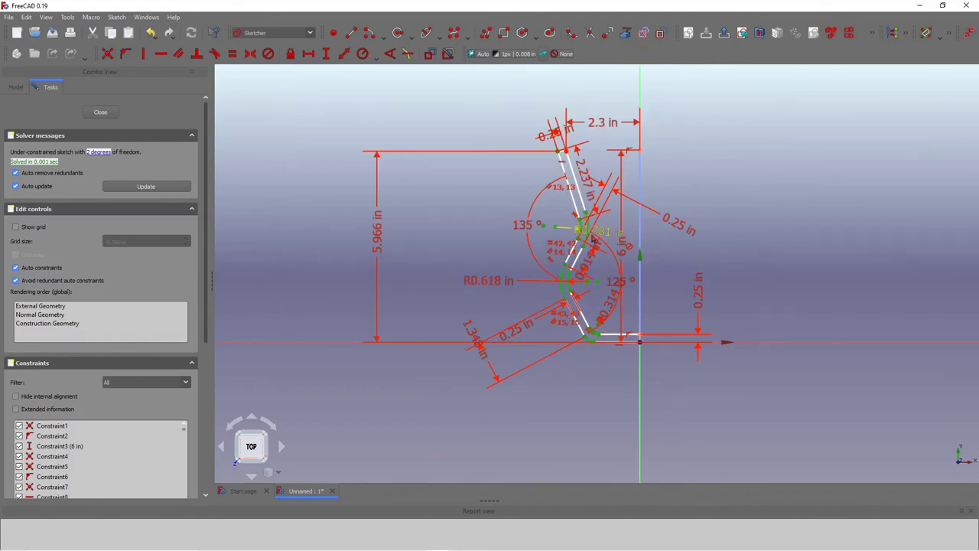
pyautogui.scroll(2, 566, 115)
pyautogui.scroll(-2, 560, 90)
pyautogui.scroll(2, 561, 91)
pyautogui.scroll(-1, 561, 90)
pyautogui.scroll(2, 625, 246)
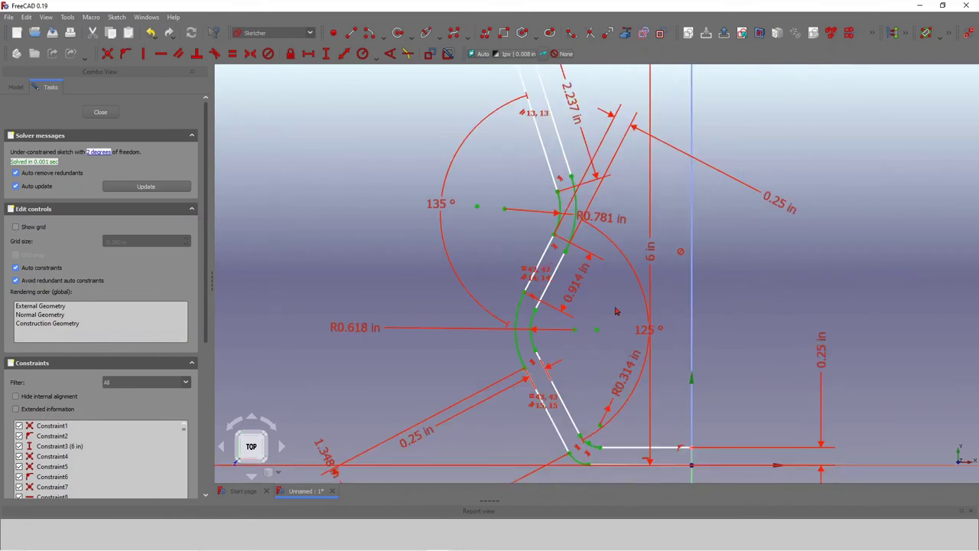
pyautogui.scroll(-2, 584, 300)
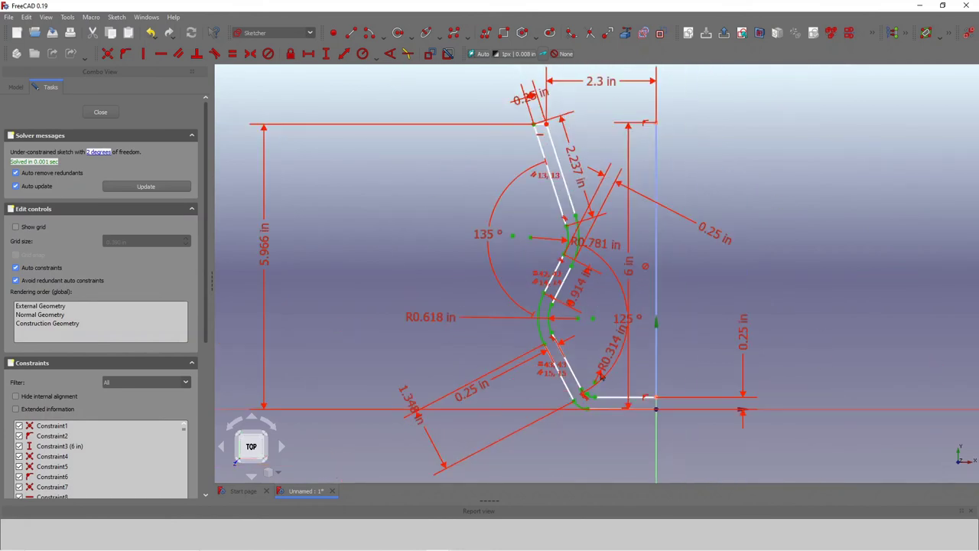
pyautogui.click(582, 355)
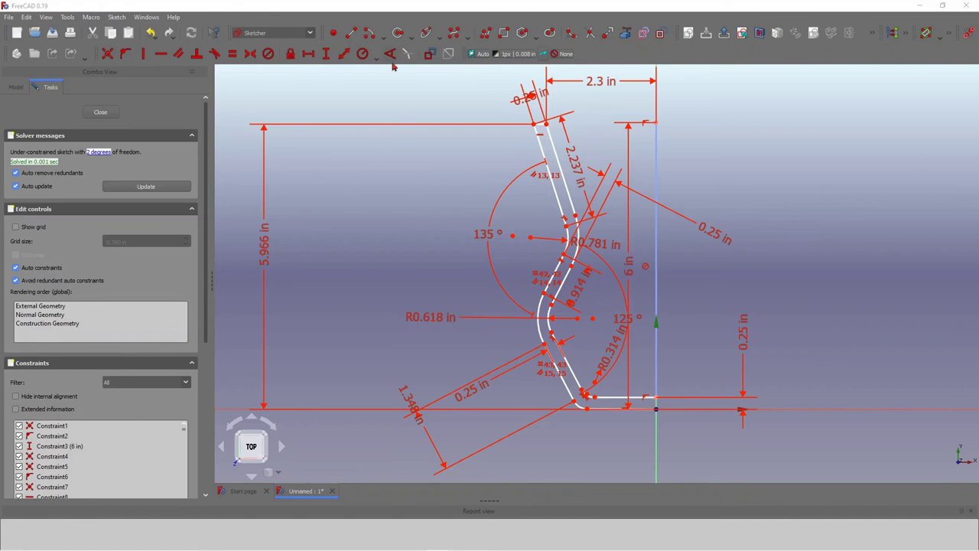
# Step: Apply an equal-length constraint to the outer and inner straight segments of the upper wall
pyautogui.click(555, 172)
pyautogui.click(573, 195)
pyautogui.moveTo(573, 195); pyautogui.dragTo(605, 201)
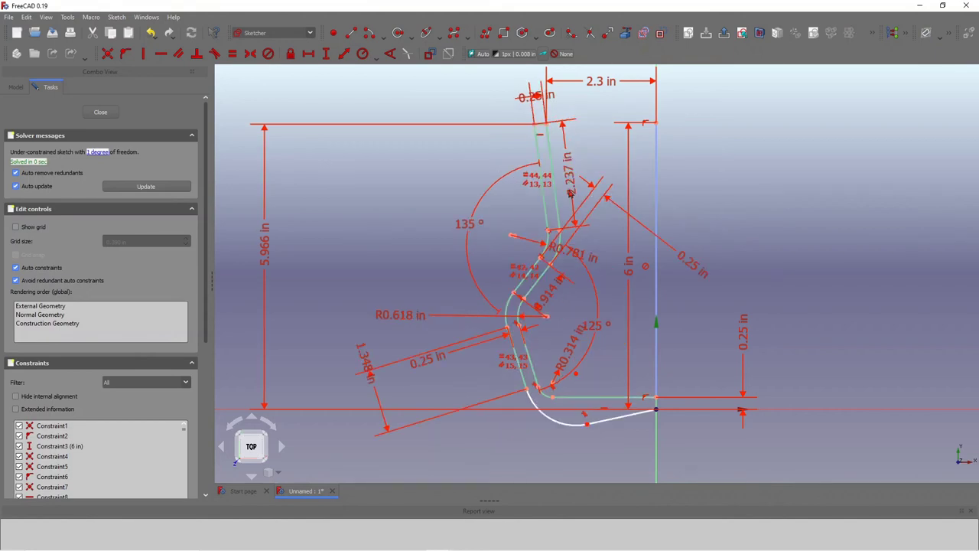
pyautogui.scroll(-2, 574, 331)
pyautogui.scroll(2, 575, 330)
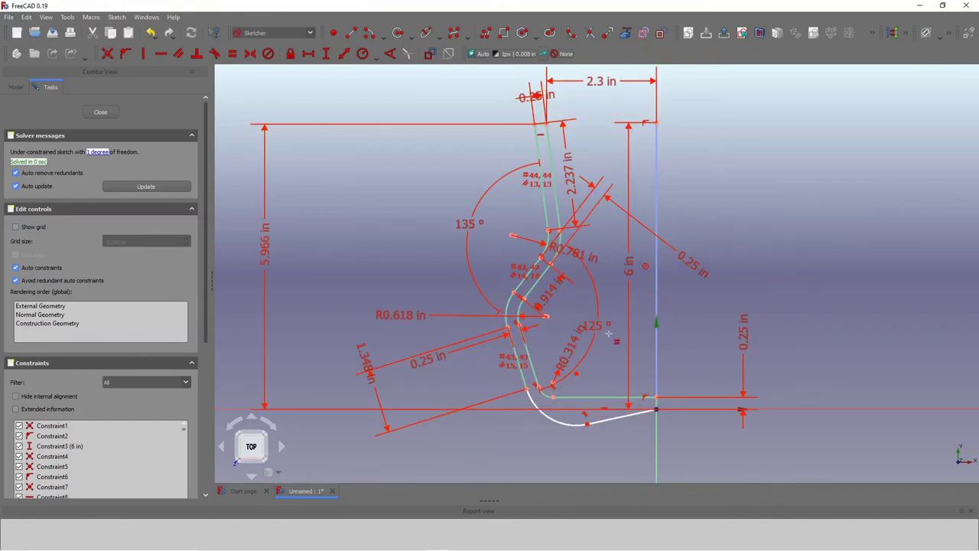
# Step: Make the outer bottom line parallel to the inner bottom line of the profile's base
pyautogui.rightClick(612, 425)
pyautogui.click(610, 420)
pyautogui.click(611, 405)
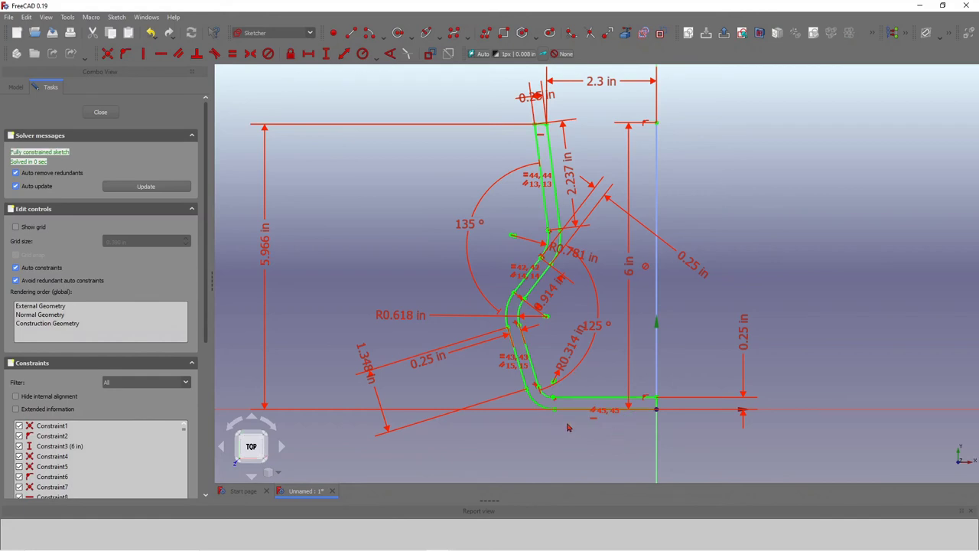
pyautogui.scroll(-1, 570, 344)
pyautogui.scroll(1, 597, 328)
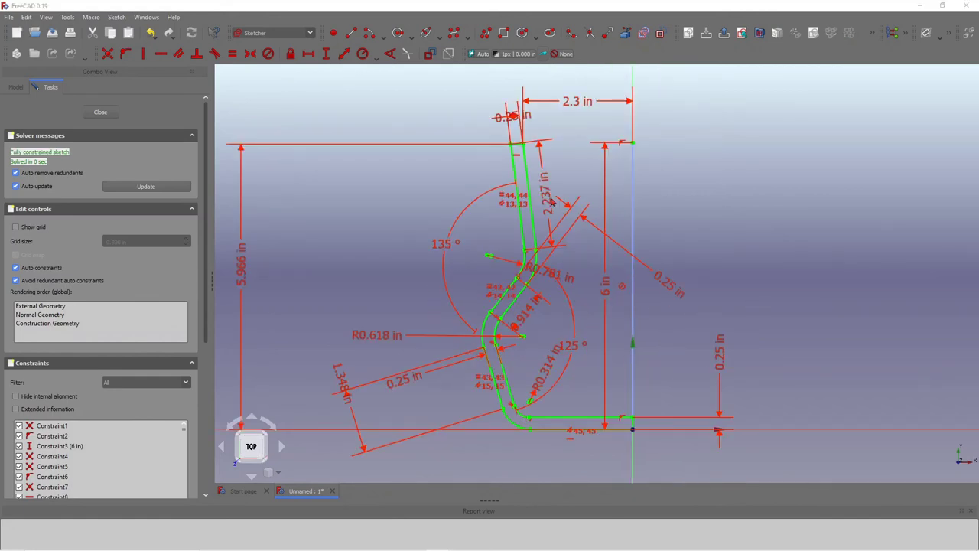
pyautogui.scroll(-2, 550, 202)
pyautogui.scroll(2, 553, 201)
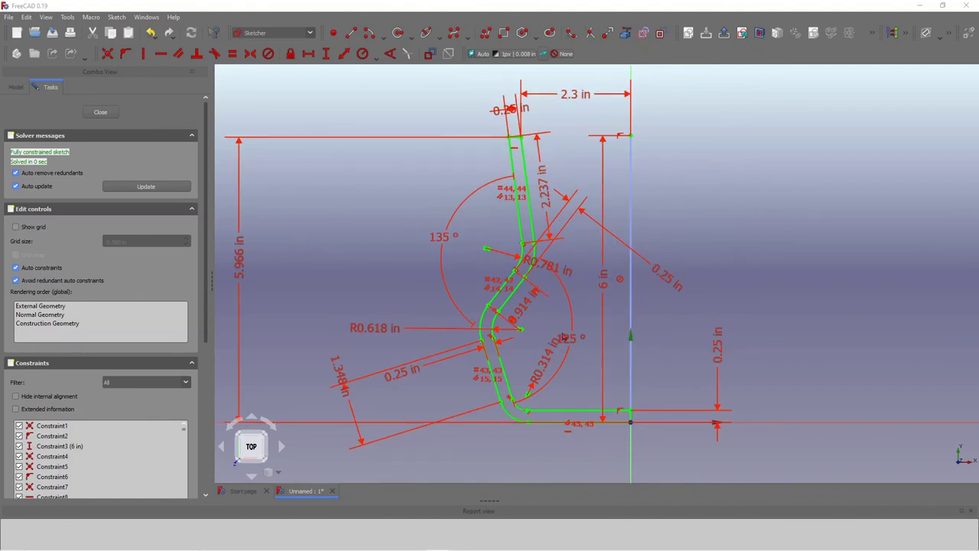
pyautogui.scroll(-2, 582, 331)
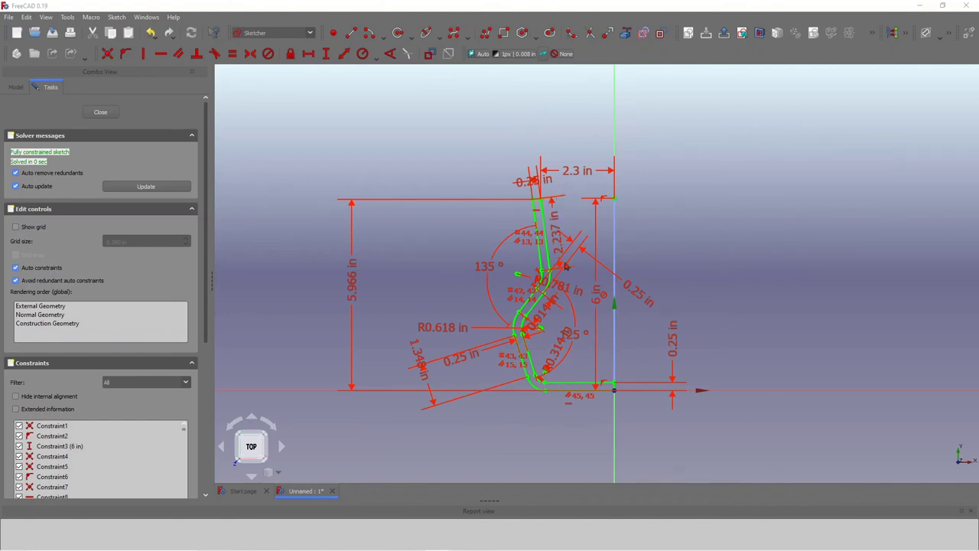
pyautogui.scroll(2, 564, 269)
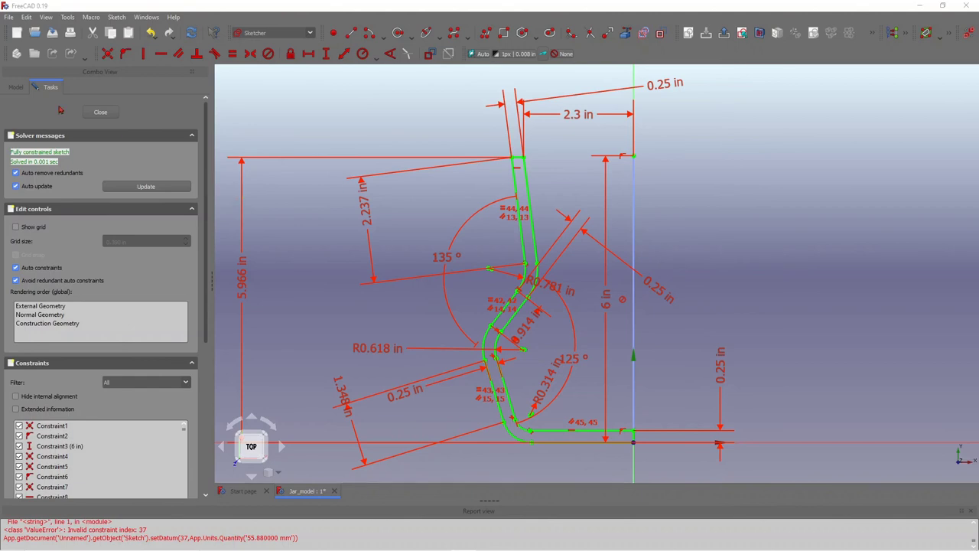
# Step: Close the profile sketch and create a body that takes in the sketch, attached to the body's XY-plane
pyautogui.click(101, 112)
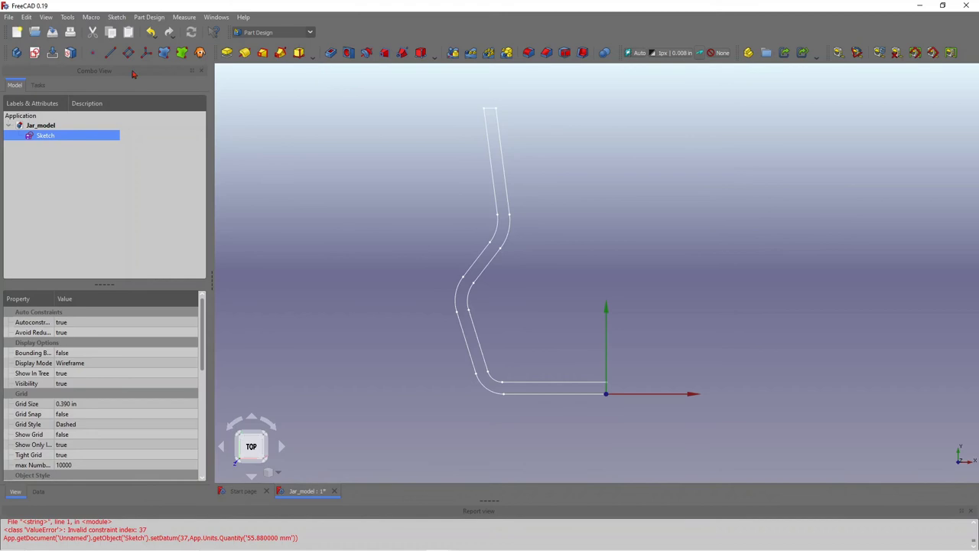
pyautogui.click(18, 54)
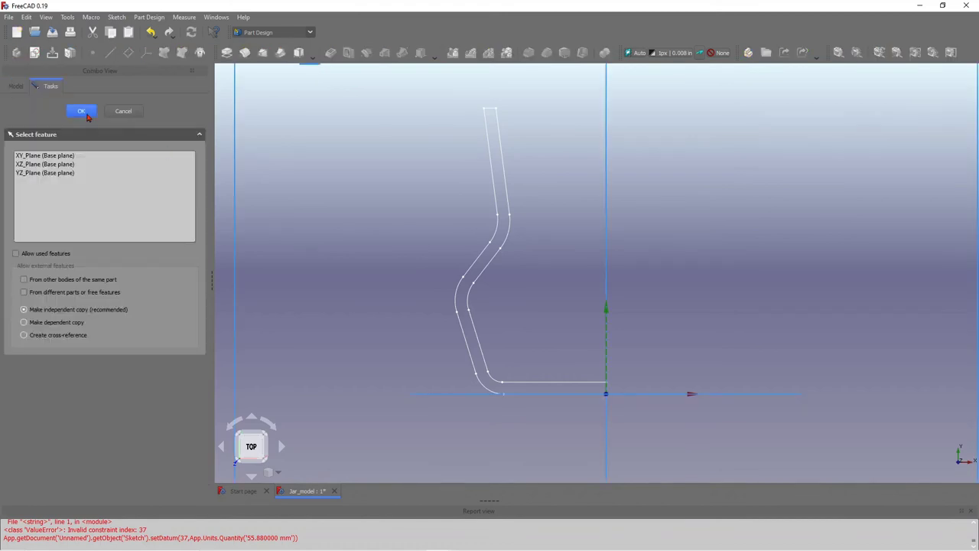
pyautogui.click(61, 156)
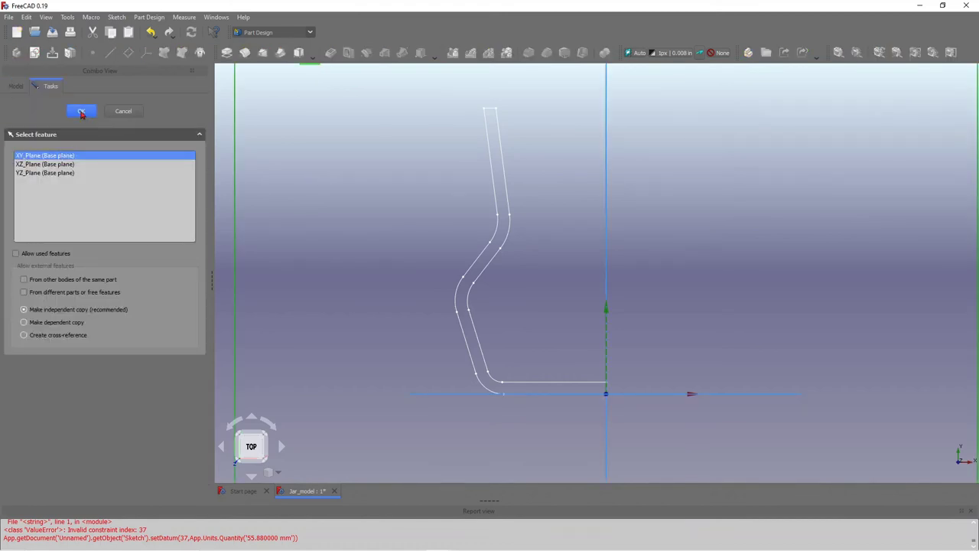
pyautogui.click(81, 112)
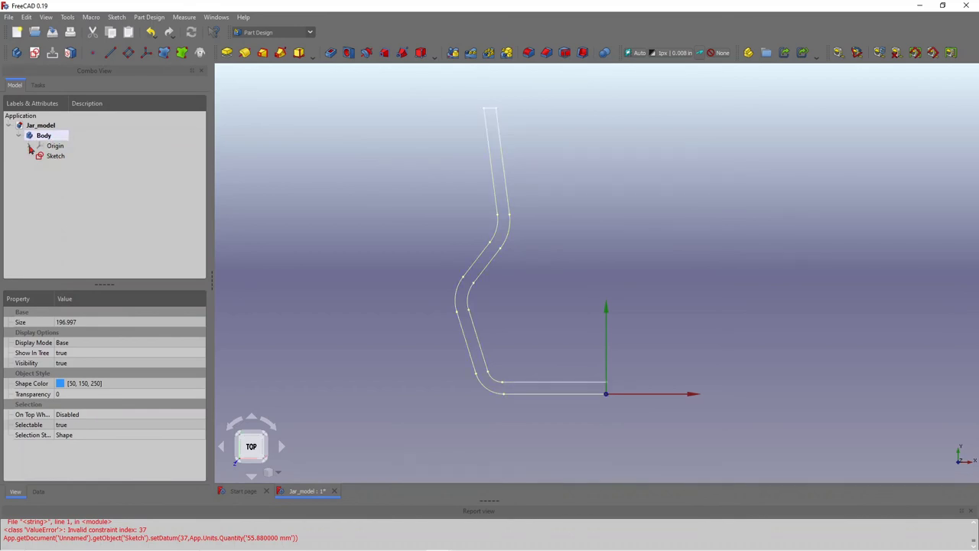
# Step: Revolve the profile sketch 360° about the vertical sketch axis to form the solid jar
pyautogui.click(54, 158)
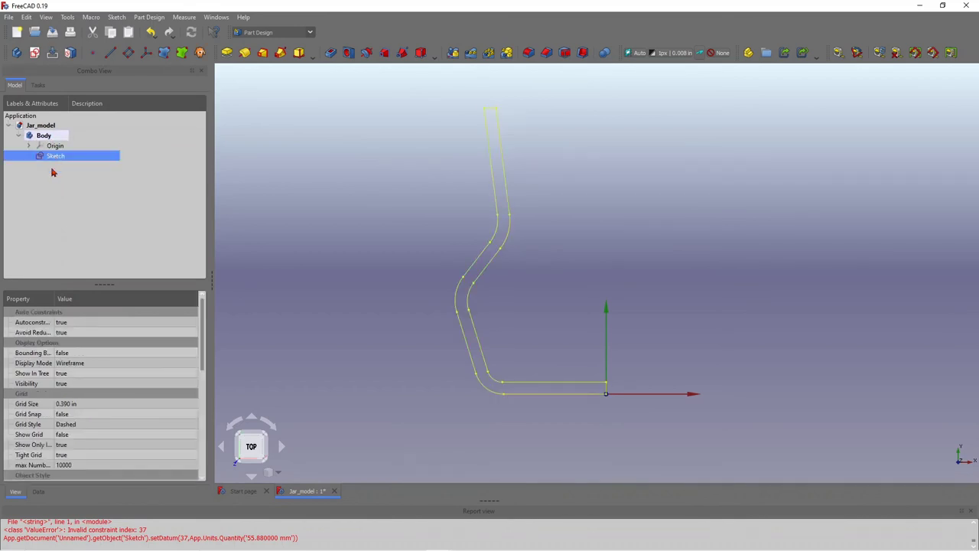
pyautogui.click(245, 54)
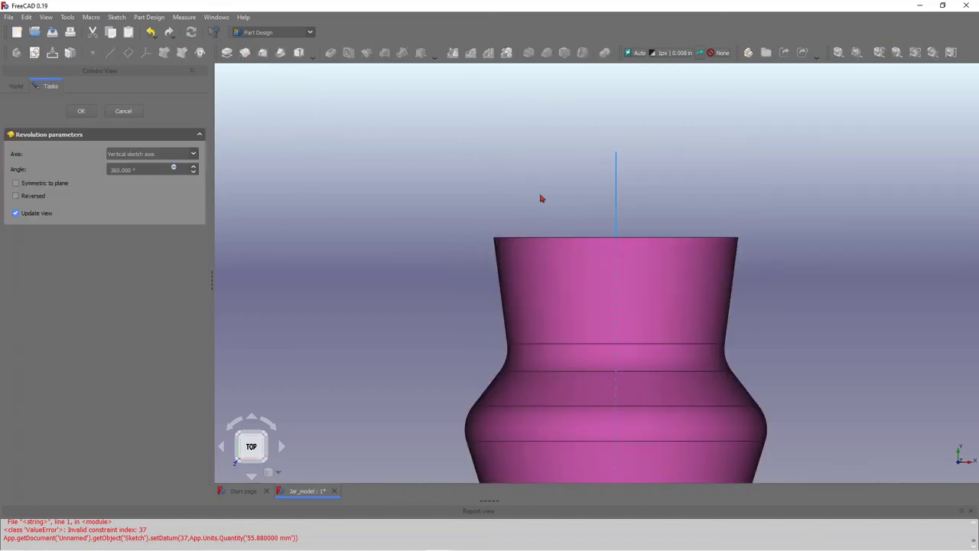
pyautogui.scroll(-5, 540, 199)
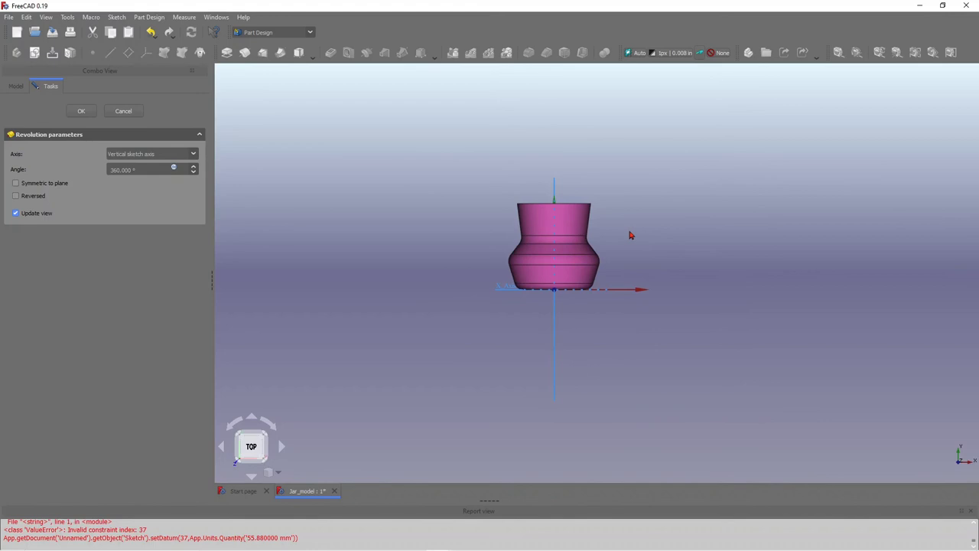
pyautogui.click(80, 113)
pyautogui.click(80, 113)
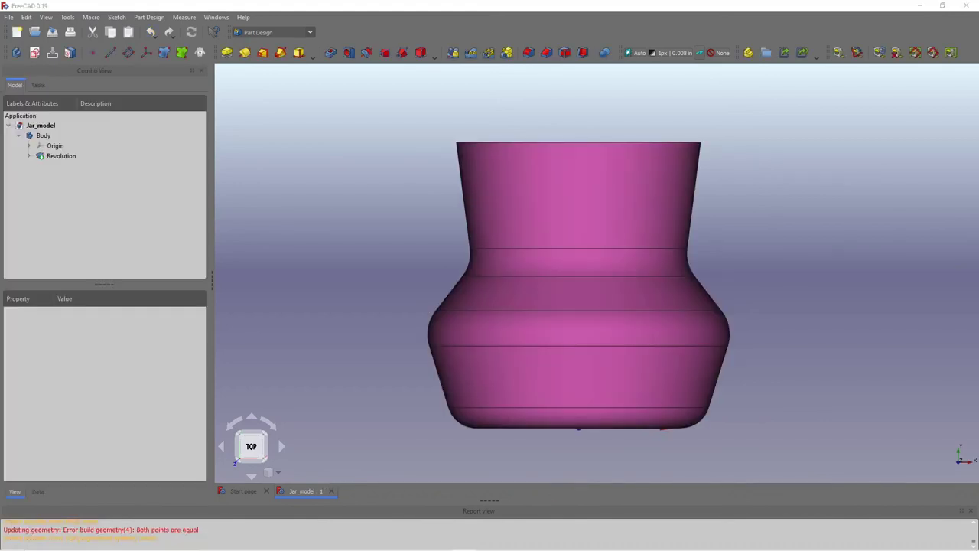
# Step: Reduce the jar revolution's angle to a half turn so that the wall section is exposed
pyautogui.click(55, 158)
pyautogui.doubleClick(52, 159)
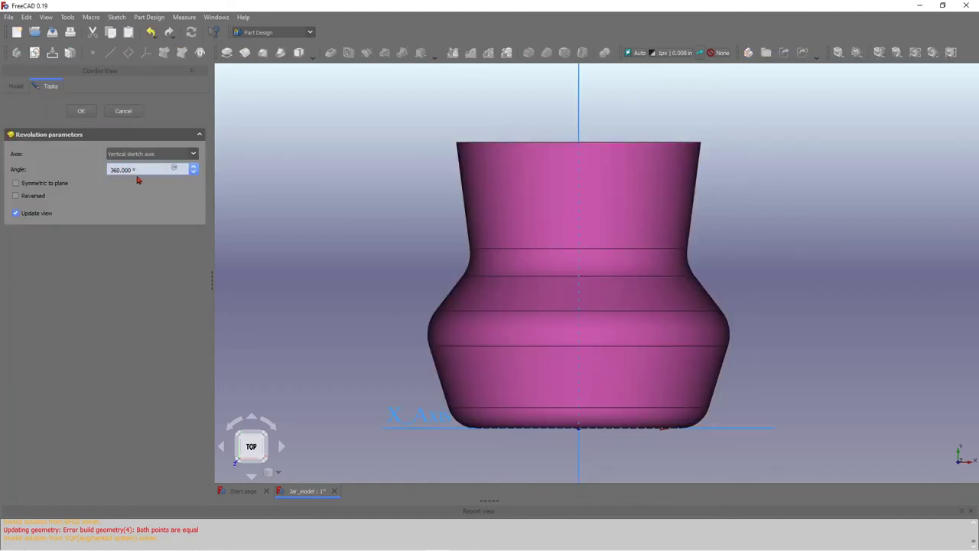
pyautogui.press('BackSpace')
pyautogui.press('BackSpace')
pyautogui.click(82, 112)
# Step: Create a second body and add a shape binder to it that references the half jar's flat wall-section face
pyautogui.moveTo(515, 244); pyautogui.dragTo(366, 346, button='middle')
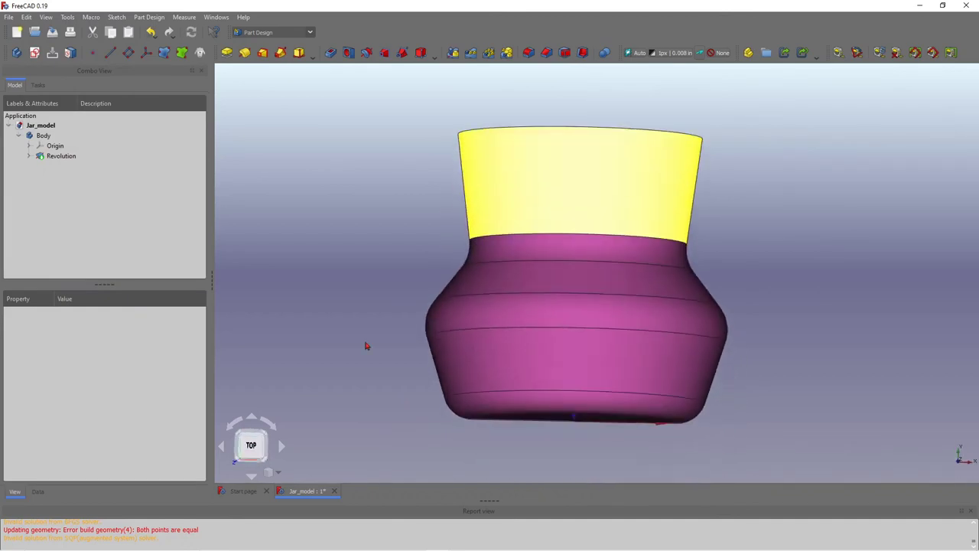
pyautogui.click(251, 446)
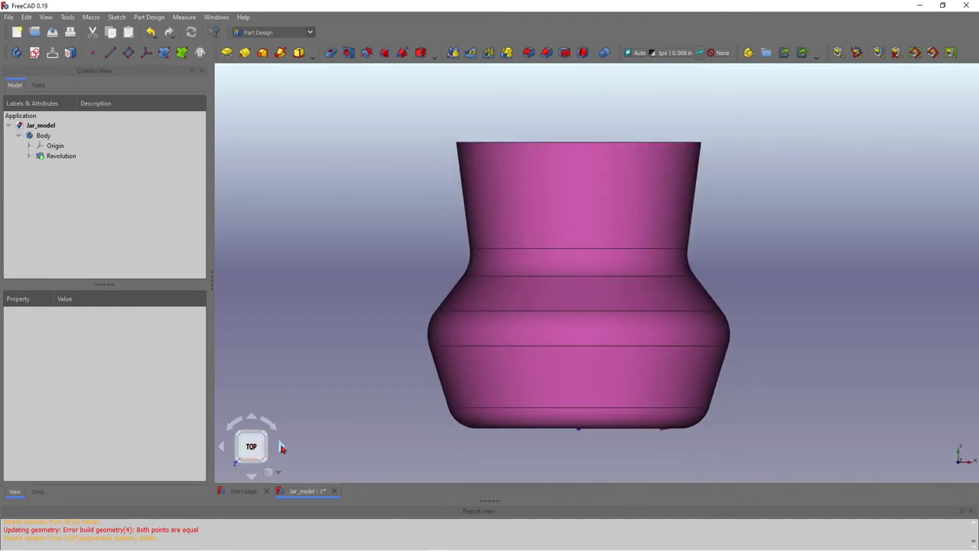
pyautogui.click(280, 448)
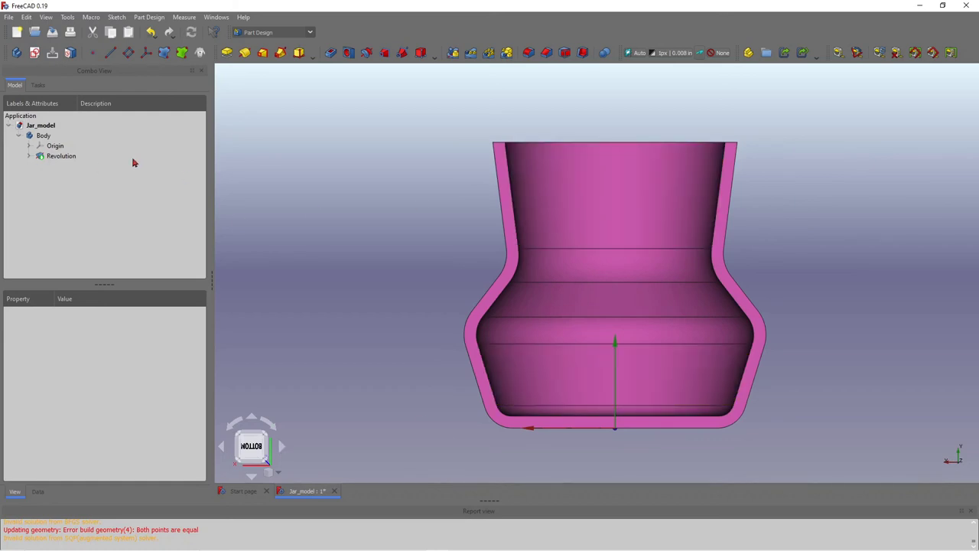
pyautogui.click(17, 52)
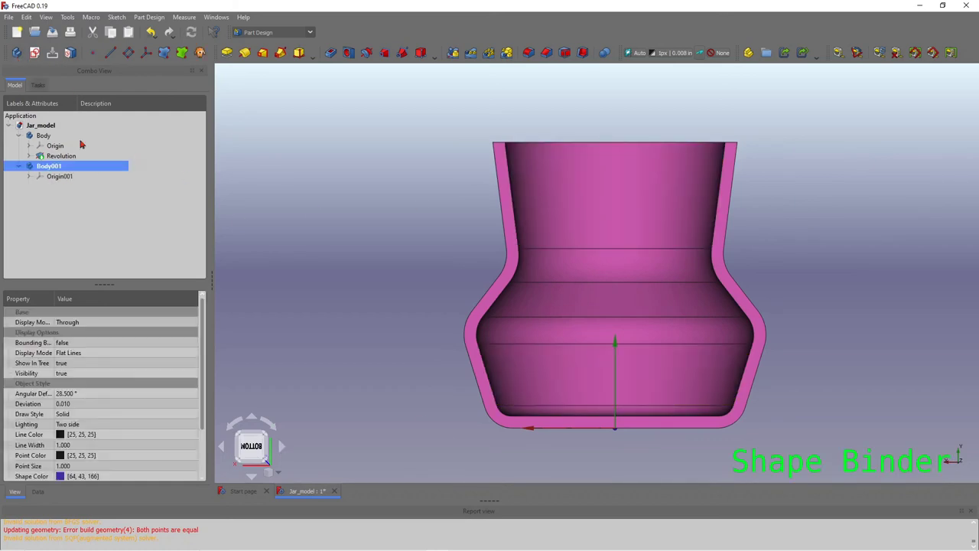
pyautogui.click(164, 53)
pyautogui.click(56, 170)
pyautogui.click(505, 281)
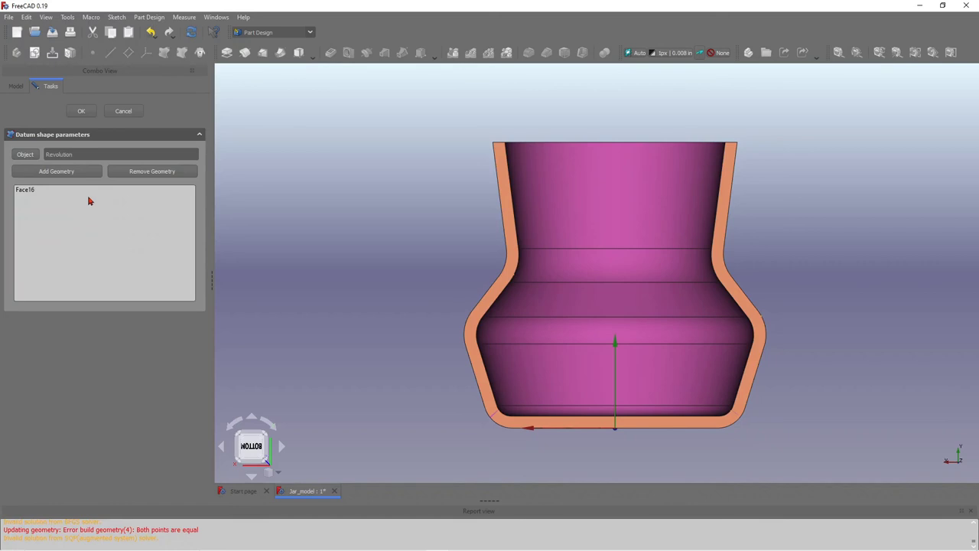
pyautogui.click(82, 113)
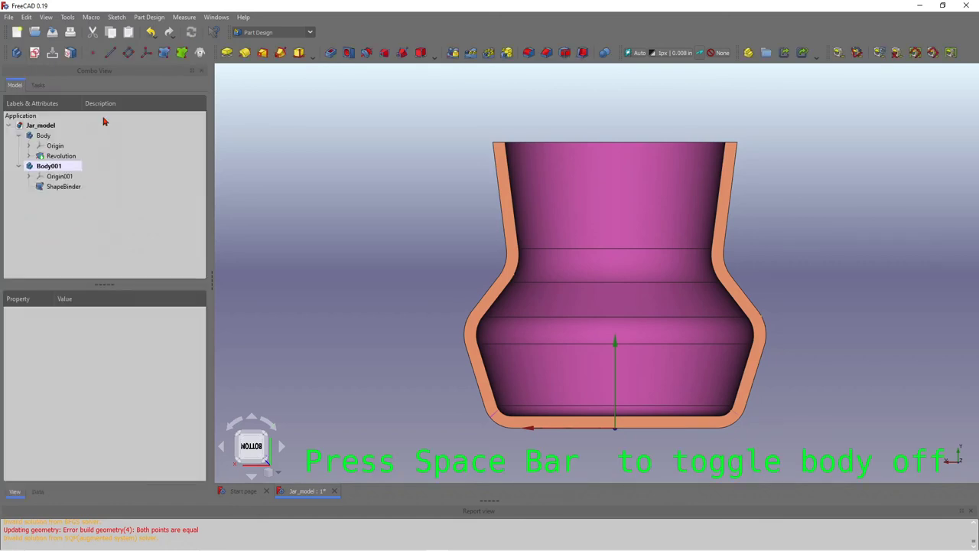
# Step: Hide the original jar body and start a new sketch on the second body's XY-plane
pyautogui.click(43, 136)
pyautogui.press('space')
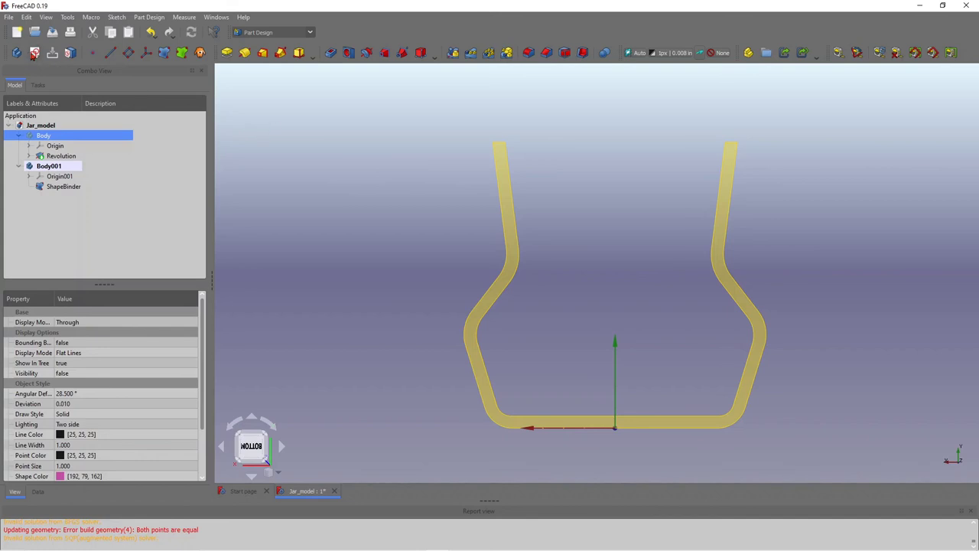
pyautogui.click(34, 53)
pyautogui.click(67, 156)
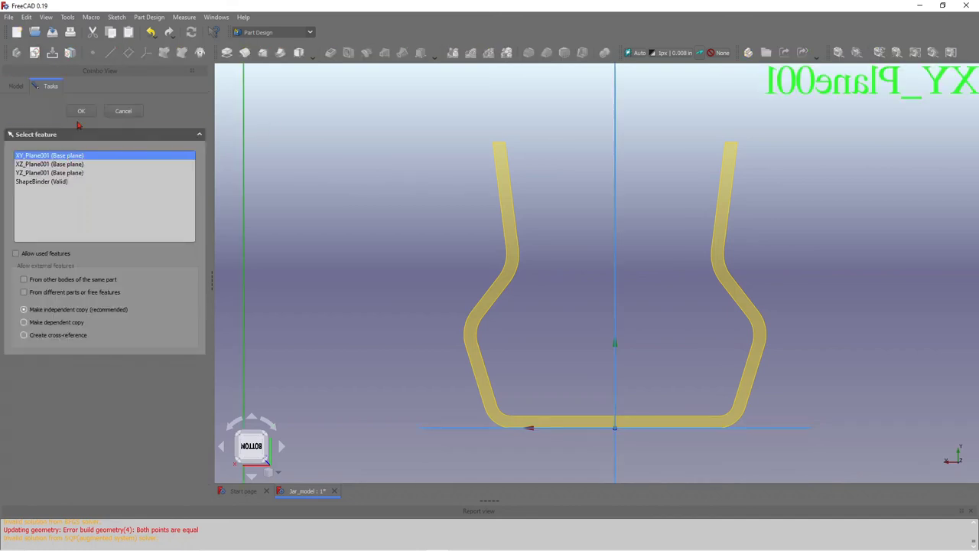
pyautogui.click(82, 111)
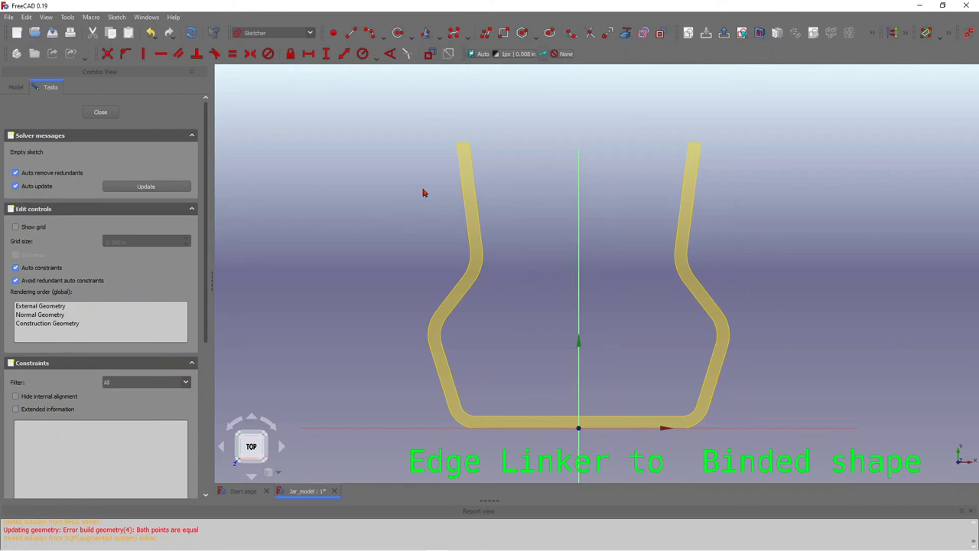
# Step: Link the outer wall's upper straight edge, neck arc and shoulder slope on the negative-X half as external geometry
pyautogui.click(626, 35)
pyautogui.scroll(5, 477, 169)
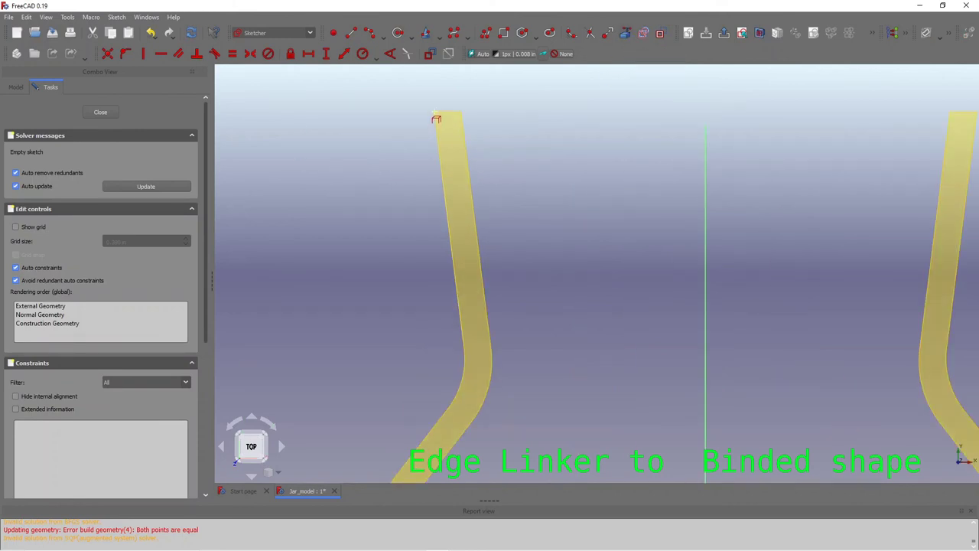
pyautogui.click(438, 138)
pyautogui.scroll(-6, 485, 228)
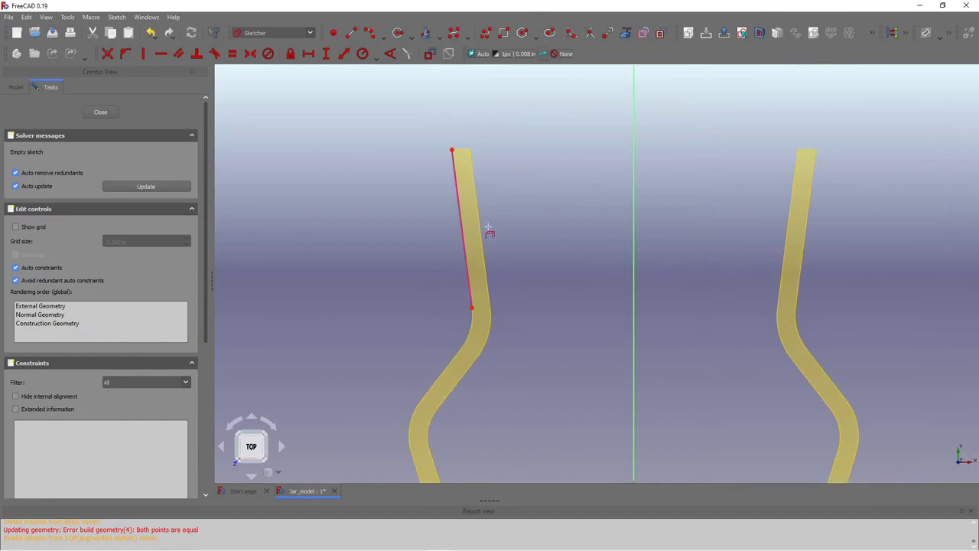
pyautogui.scroll(4, 467, 295)
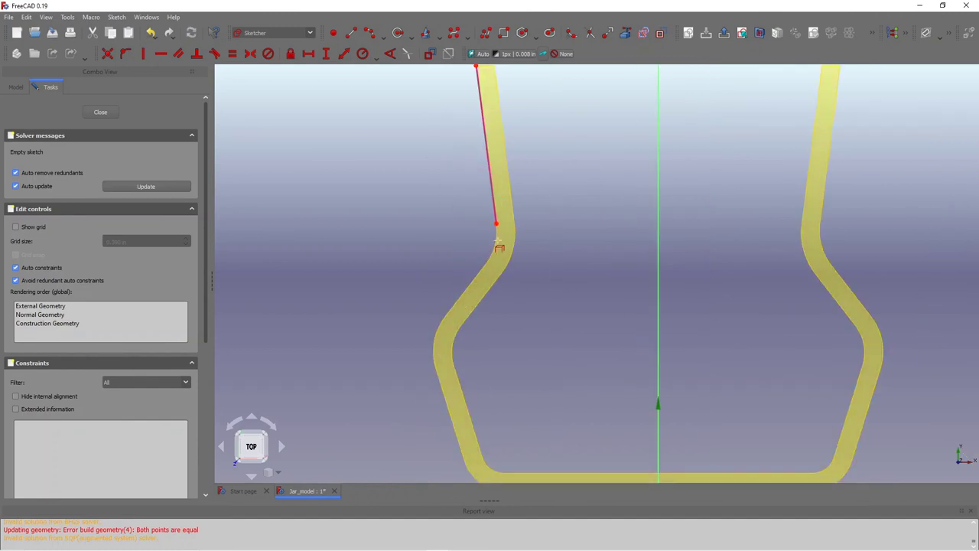
pyautogui.scroll(2, 498, 239)
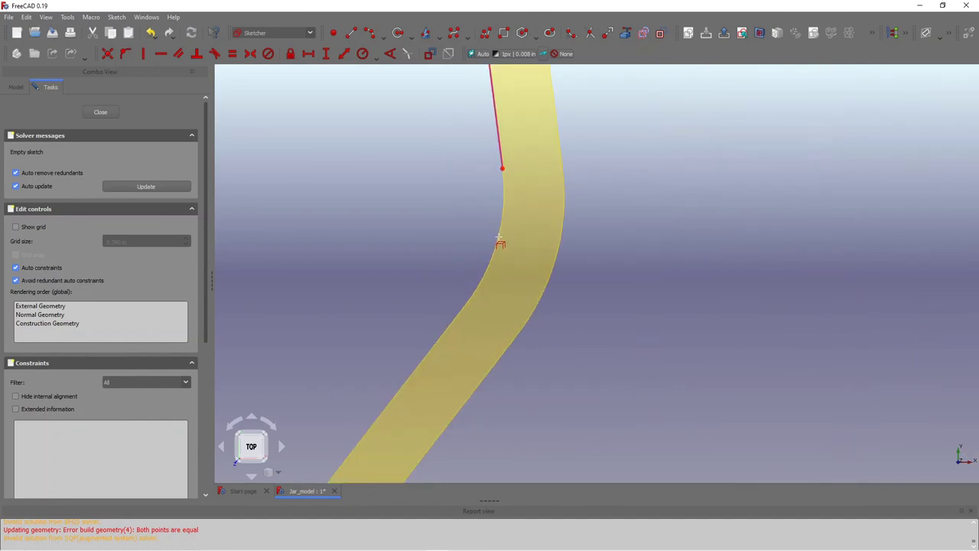
pyautogui.scroll(-3, 476, 306)
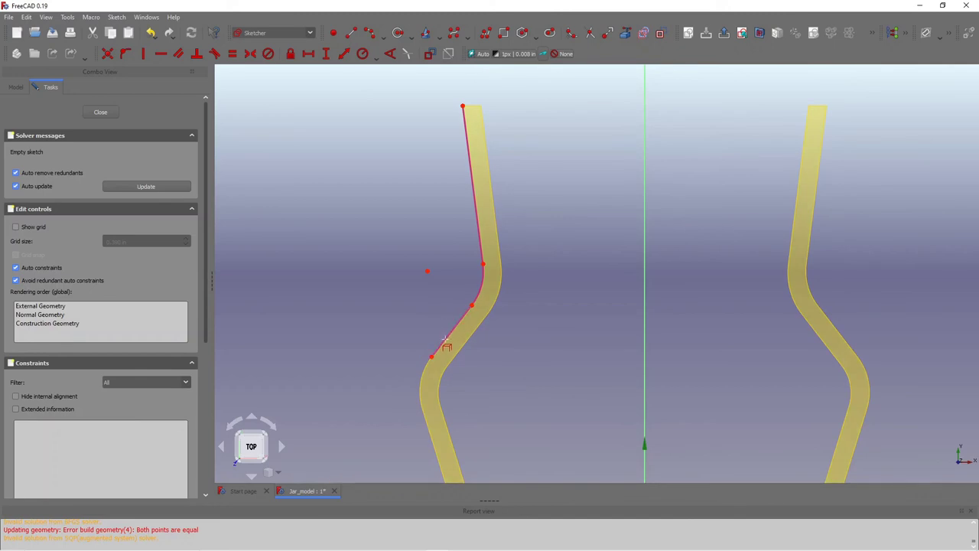
# Step: Link the outer belly arc, lower wall edge and bottom corner arc on the same half as external geometry
pyautogui.scroll(-3, 454, 329)
pyautogui.scroll(3, 439, 337)
pyautogui.click(440, 342)
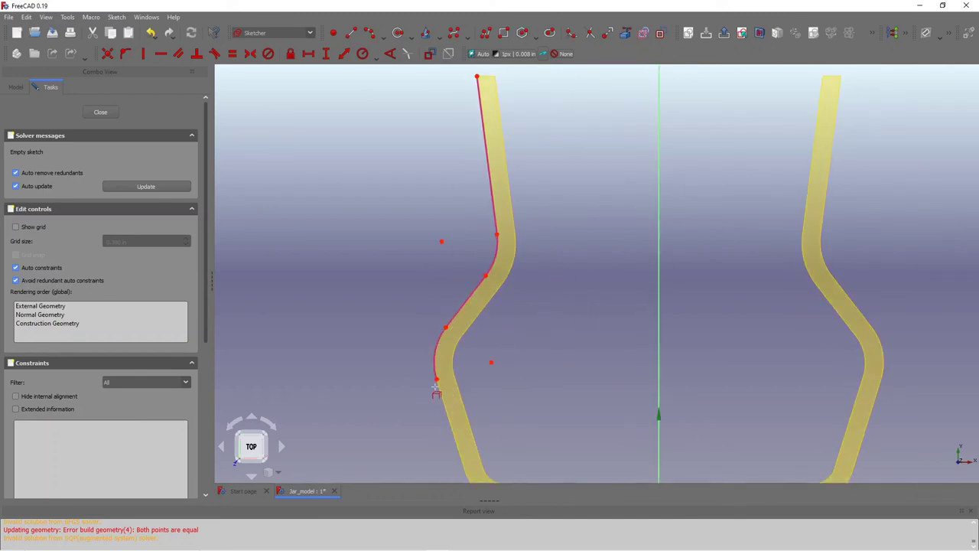
pyautogui.click(437, 377)
pyautogui.scroll(-3, 438, 397)
pyautogui.scroll(3, 447, 394)
pyautogui.click(470, 448)
pyautogui.click(498, 454)
pyautogui.scroll(-5, 505, 344)
pyautogui.scroll(5, 497, 312)
pyautogui.scroll(-4, 581, 406)
pyautogui.scroll(3, 576, 440)
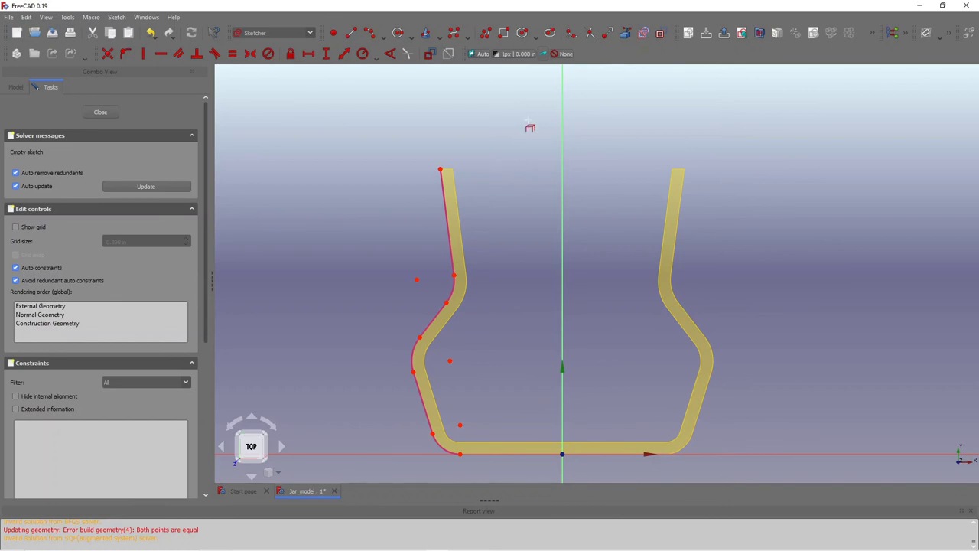
# Step: Trace the three linked straight edges (upper wall, shoulder slope and lower wall) with lines snapped to their endpoints
pyautogui.click(351, 33)
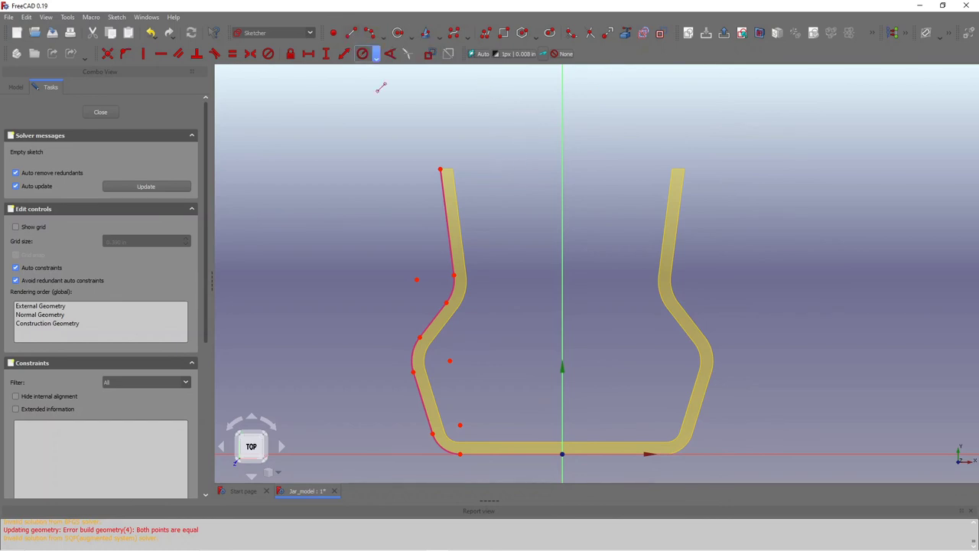
pyautogui.click(441, 169)
pyautogui.click(457, 275)
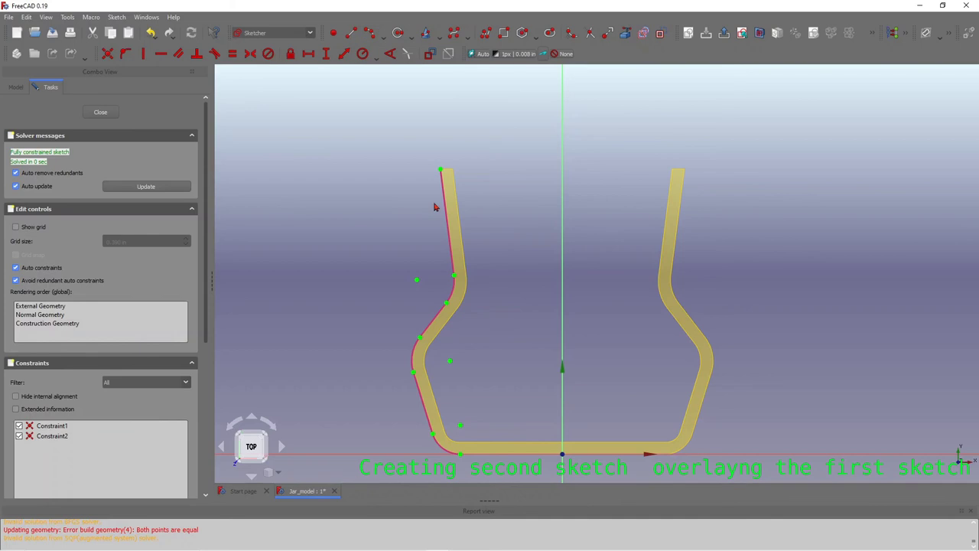
pyautogui.click(366, 53)
pyautogui.click(448, 302)
pyautogui.scroll(4, 421, 337)
pyautogui.click(423, 332)
pyautogui.scroll(-3, 442, 331)
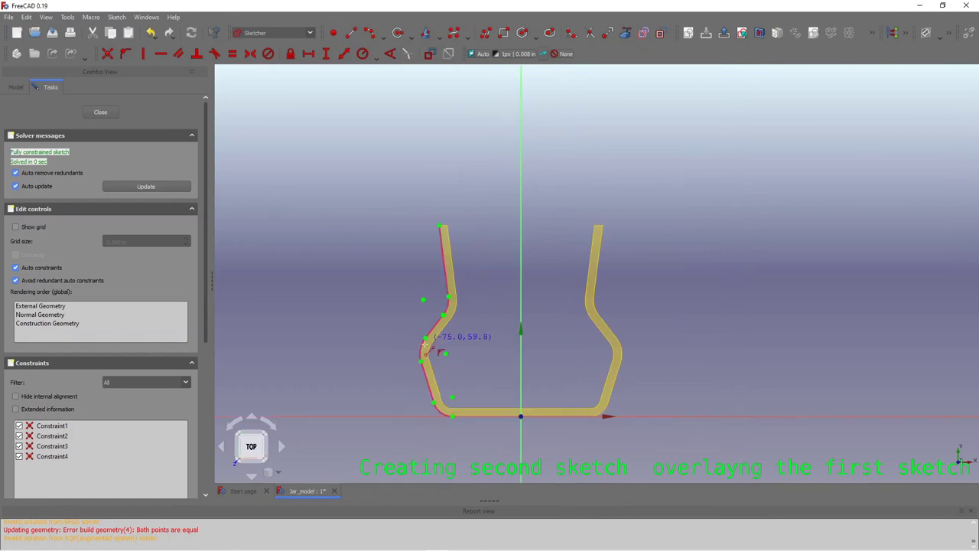
pyautogui.scroll(3, 432, 328)
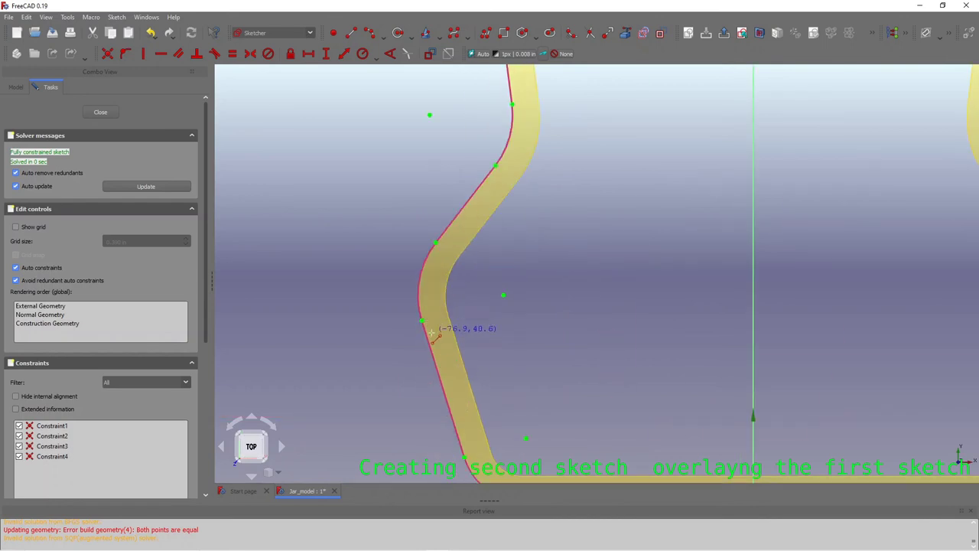
pyautogui.click(351, 33)
pyautogui.click(422, 319)
pyautogui.click(465, 457)
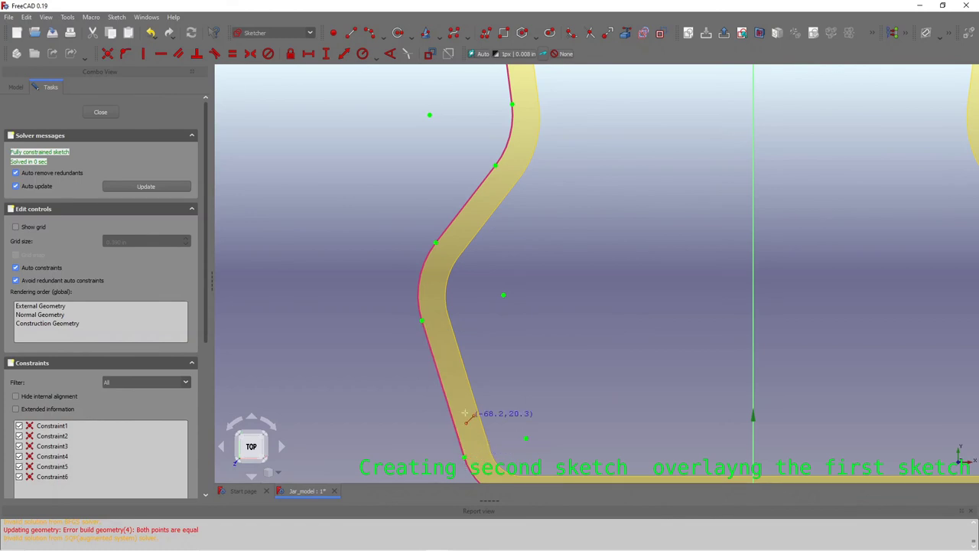
# Step: Trace the linked bottom corner and belly curves with three-point arcs snapped to their endpoints
pyautogui.scroll(-3, 467, 423)
pyautogui.click(370, 32)
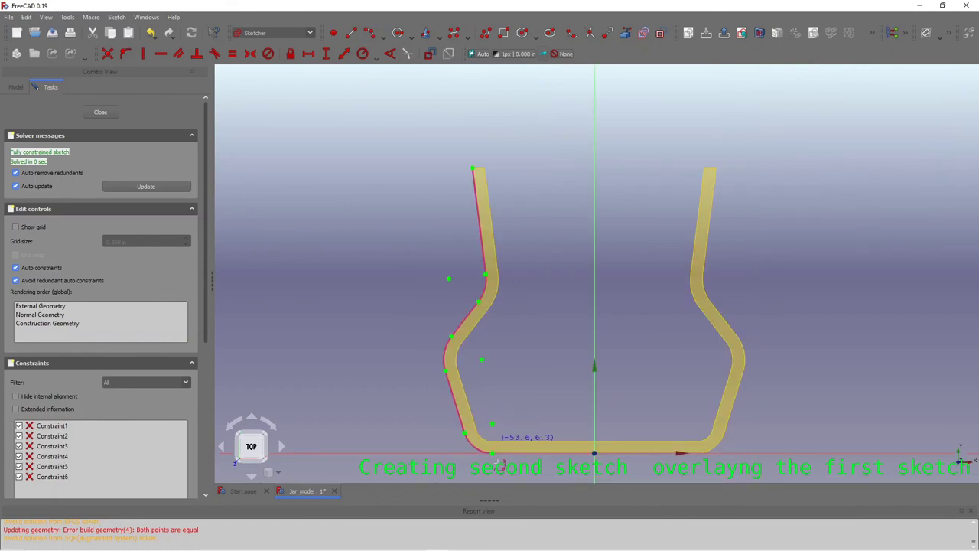
pyautogui.click(484, 446)
pyautogui.scroll(4, 469, 448)
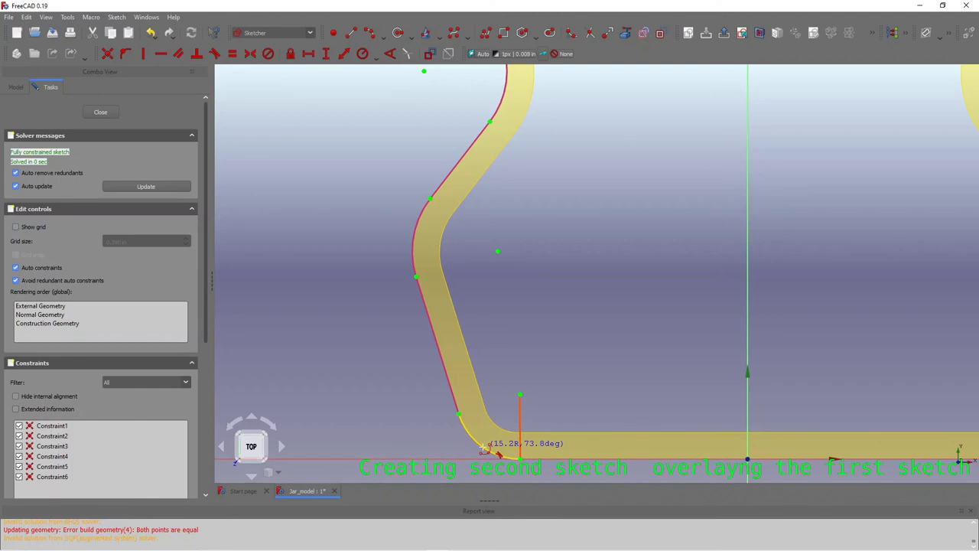
pyautogui.click(484, 447)
pyautogui.click(417, 277)
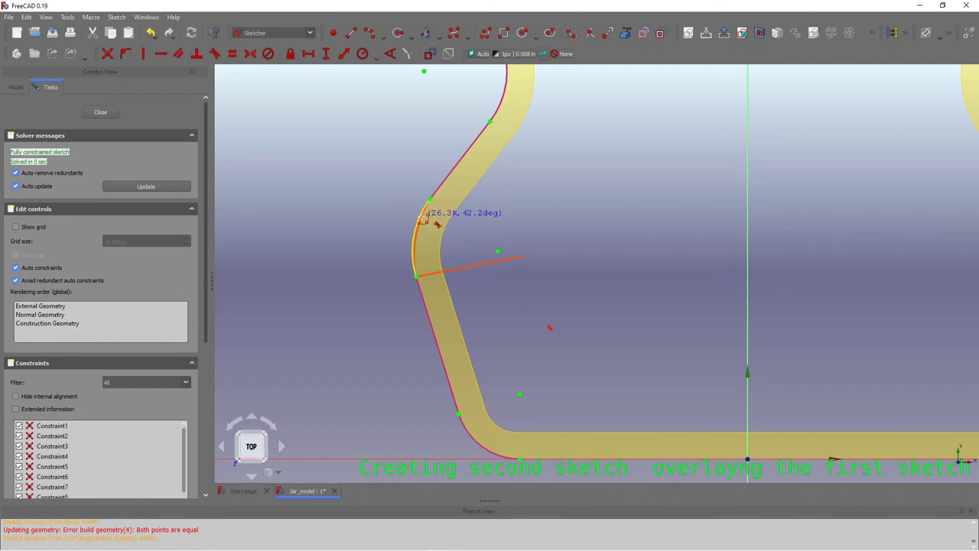
pyautogui.scroll(3, 423, 218)
pyautogui.click(413, 230)
# Step: Trace the linked neck curve with a three-point arc joining the upper wall line and the shoulder line
pyautogui.scroll(-5, 413, 226)
pyautogui.scroll(2, 505, 229)
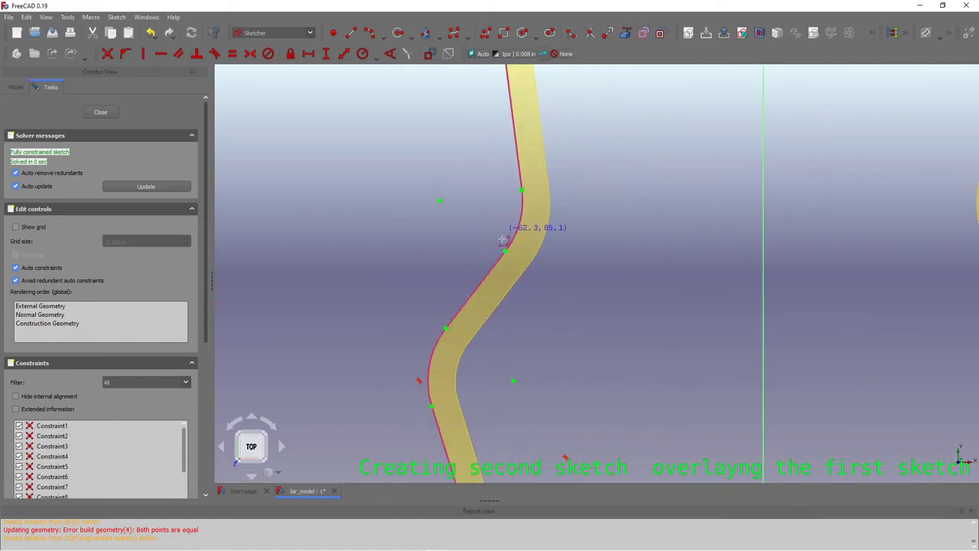
pyautogui.click(513, 220)
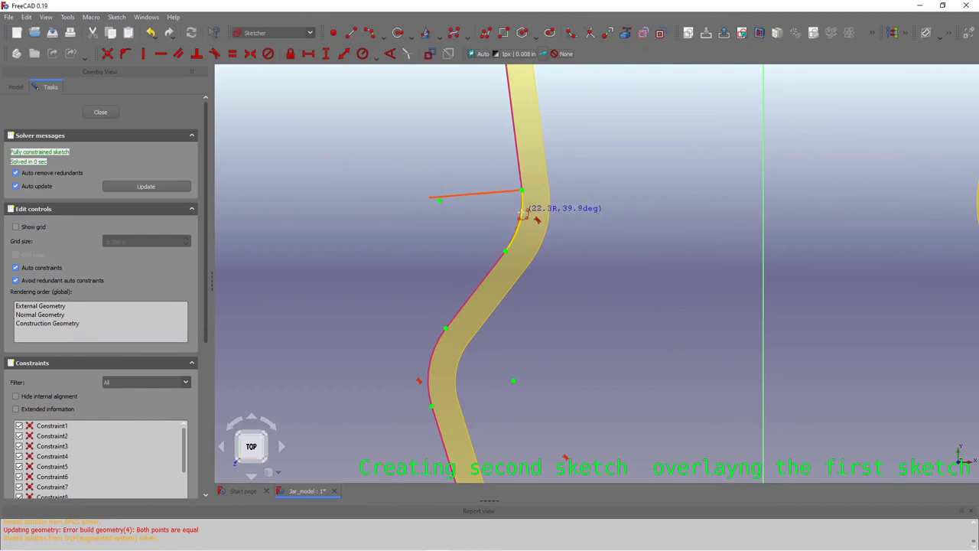
pyautogui.scroll(2, 522, 213)
pyautogui.click(526, 220)
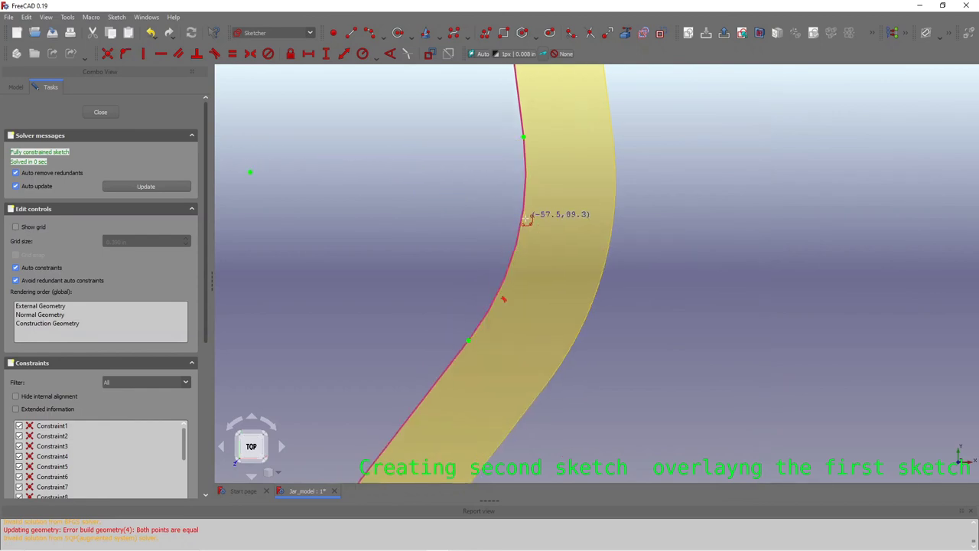
pyautogui.scroll(-5, 526, 218)
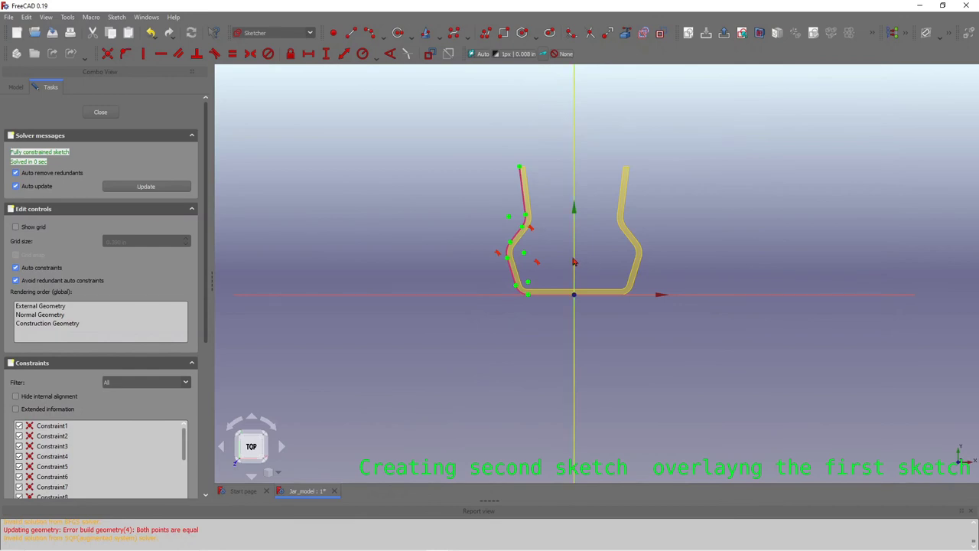
# Step: Close the sketch and hide the shape binder to check the traced outer profile by itself
pyautogui.click(102, 113)
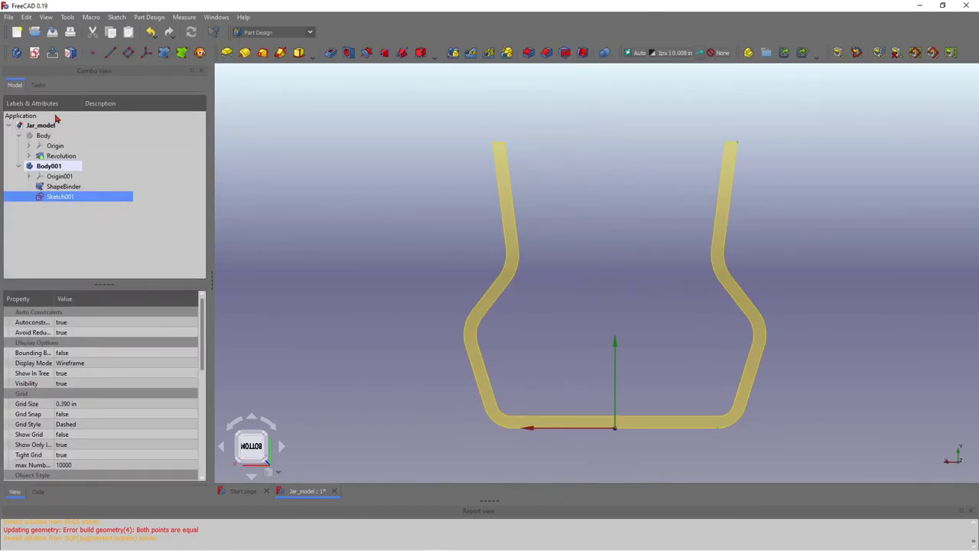
pyautogui.click(70, 187)
pyautogui.press('space')
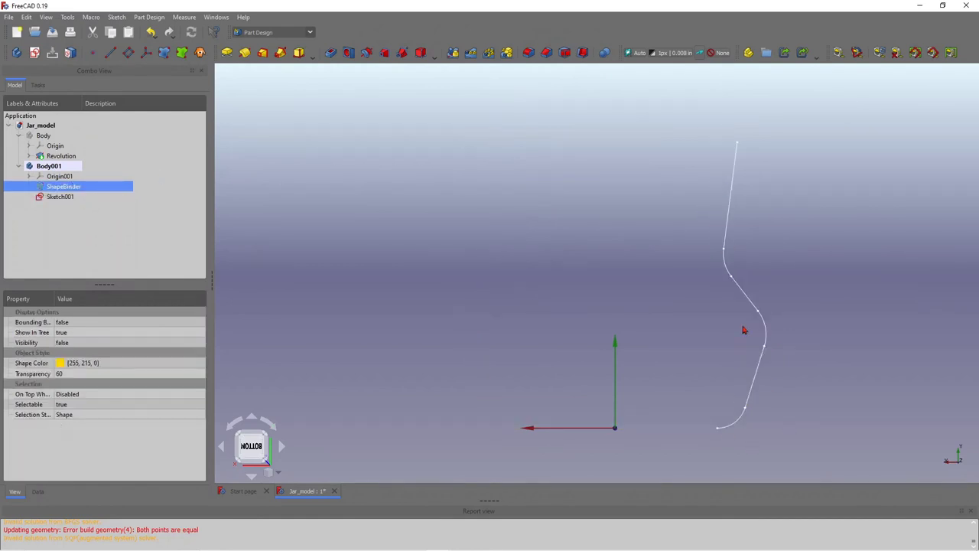
pyautogui.scroll(-2, 566, 260)
pyautogui.scroll(3, 729, 346)
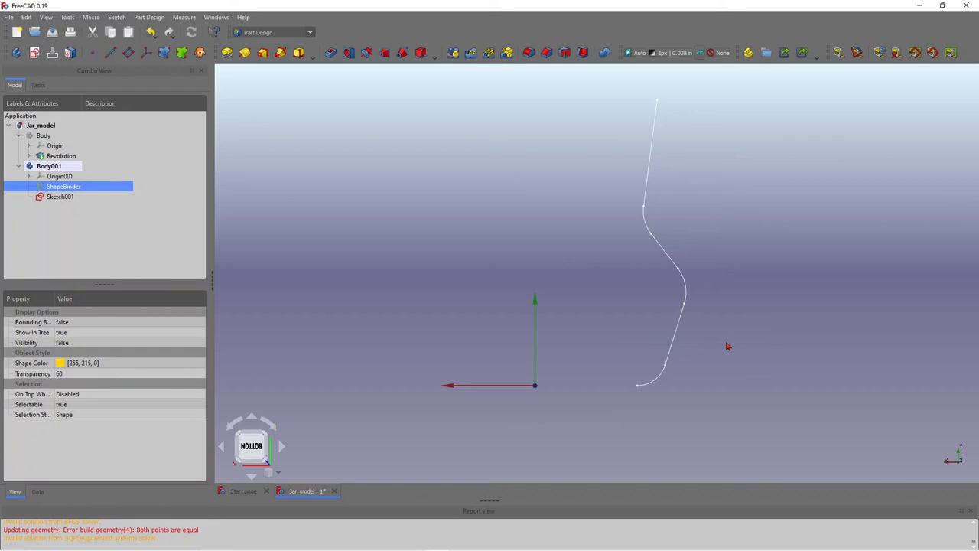
pyautogui.scroll(-1, 663, 374)
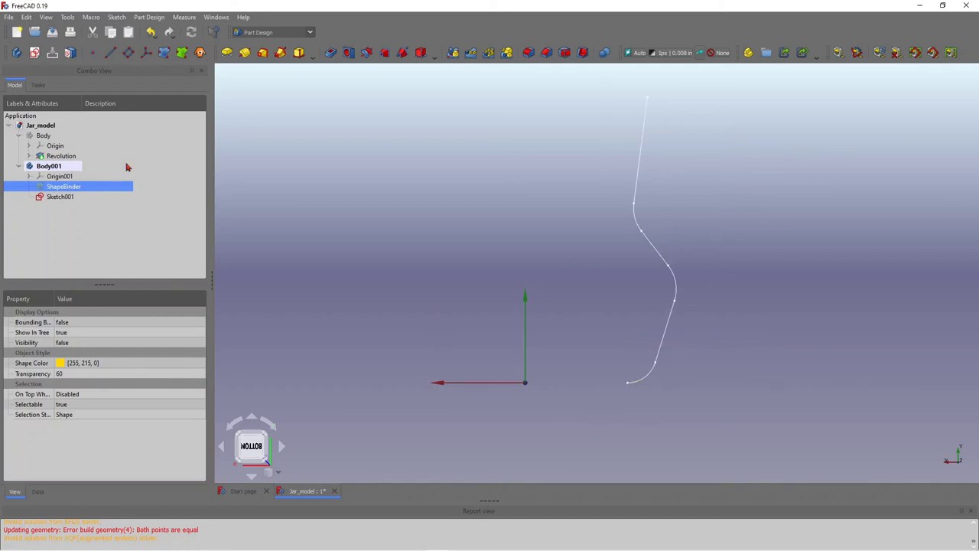
# Step: Reopen Sketch001 and start a polyline at the outer rim corner, running about 6 mm horizontally outward, then down alongside the neck
pyautogui.doubleClick(61, 196)
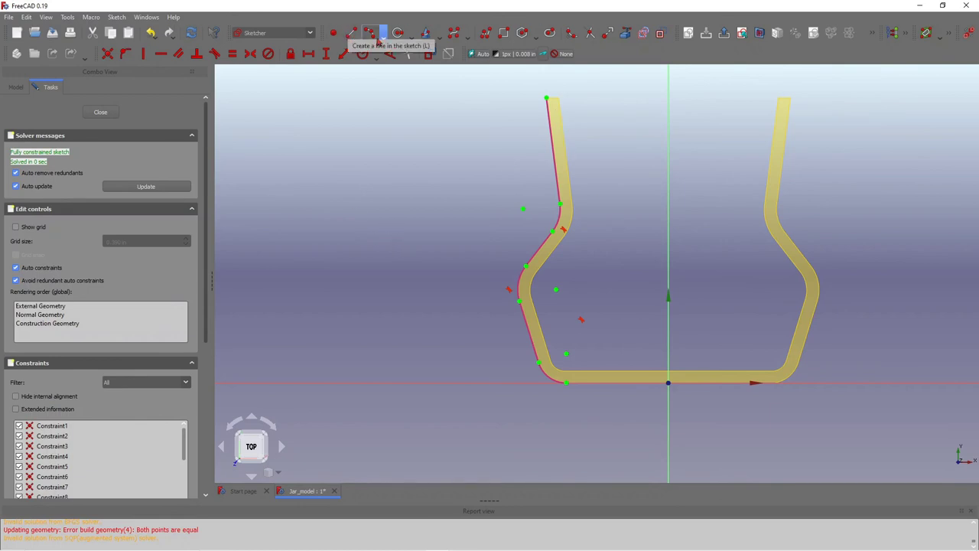
pyautogui.click(484, 34)
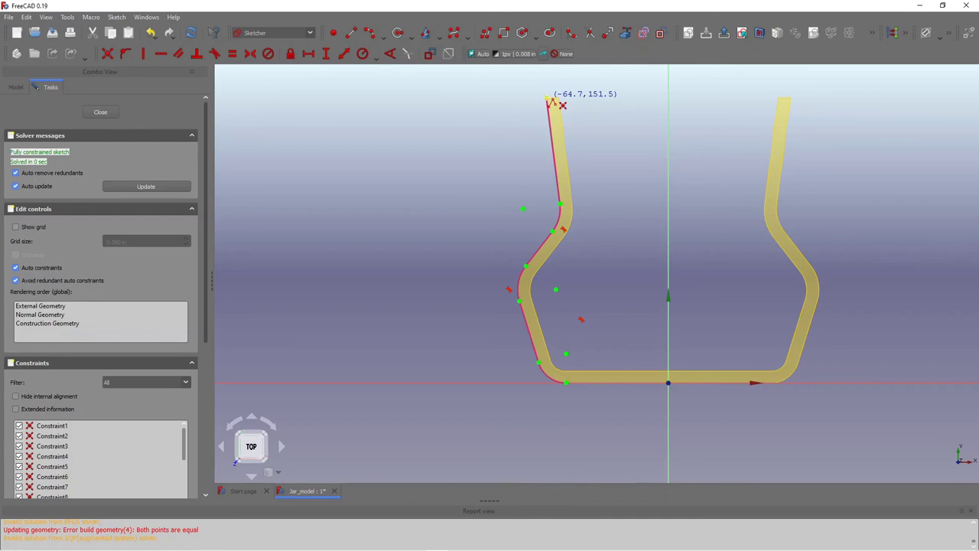
pyautogui.click(551, 102)
pyautogui.scroll(4, 548, 102)
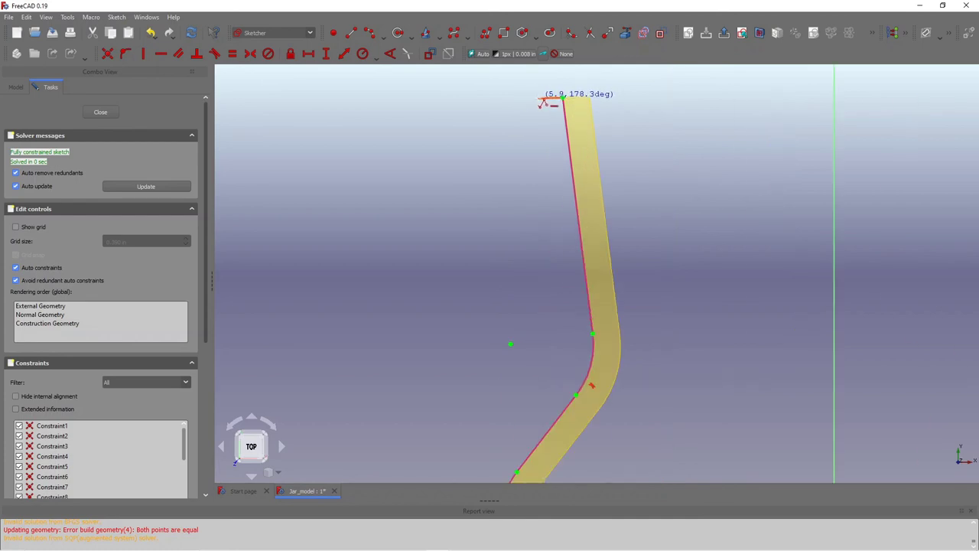
pyautogui.click(542, 106)
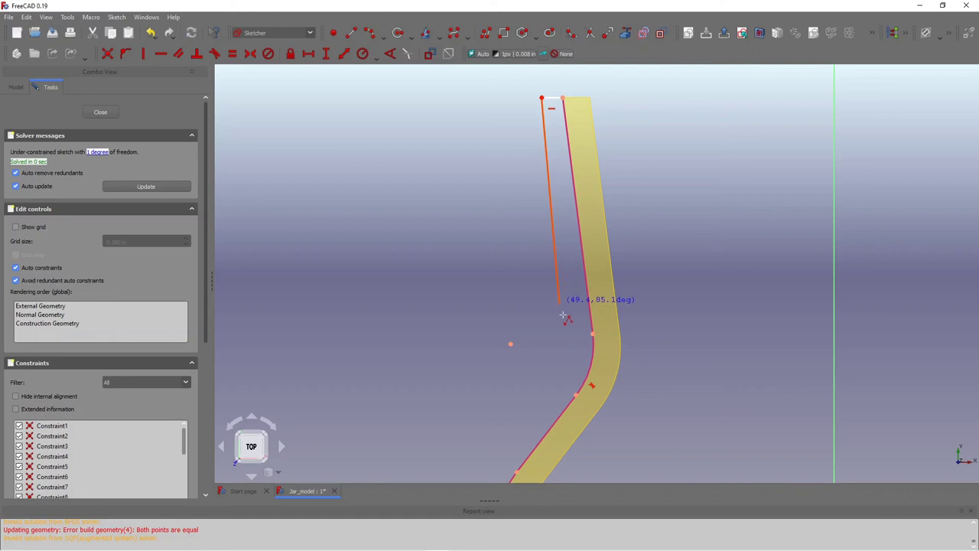
pyautogui.click(580, 357)
# Step: Continue the polyline outside the jar around the belly and down to the horizontal axis, ending at the bottom corner arc's endpoint
pyautogui.scroll(-5, 583, 358)
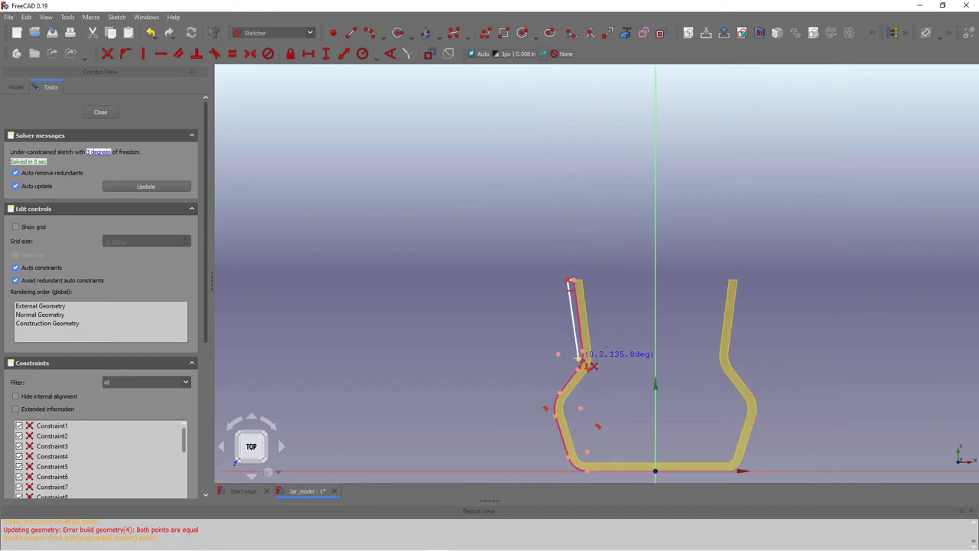
pyautogui.scroll(2, 544, 400)
pyautogui.scroll(2, 544, 400)
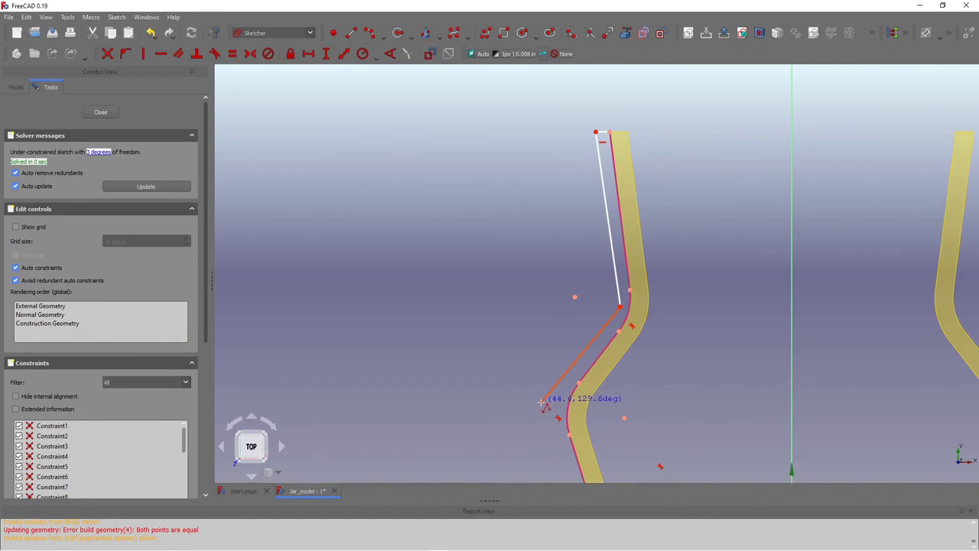
pyautogui.click(542, 409)
pyautogui.scroll(-5, 542, 409)
pyautogui.scroll(4, 542, 437)
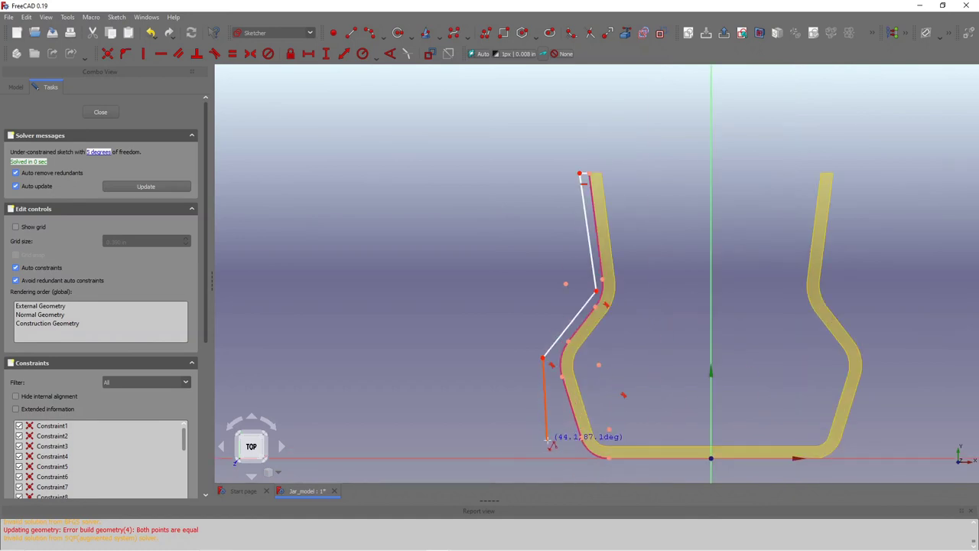
pyautogui.click(576, 458)
pyautogui.scroll(4, 608, 459)
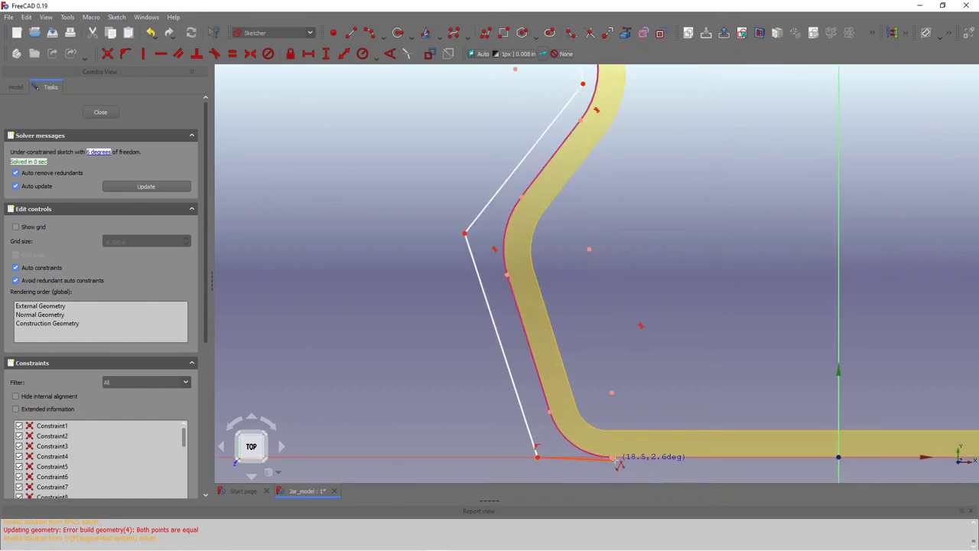
pyautogui.click(613, 457)
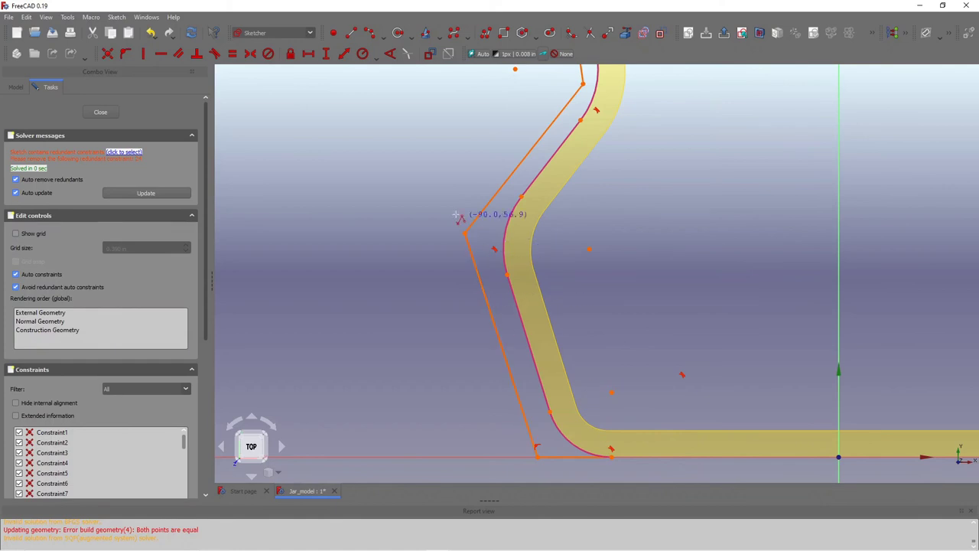
# Step: Examine the offset polyline and the traced profile from rim to base, including their constraints
pyautogui.scroll(-4, 455, 221)
pyautogui.scroll(-4, 459, 159)
pyautogui.scroll(4, 471, 119)
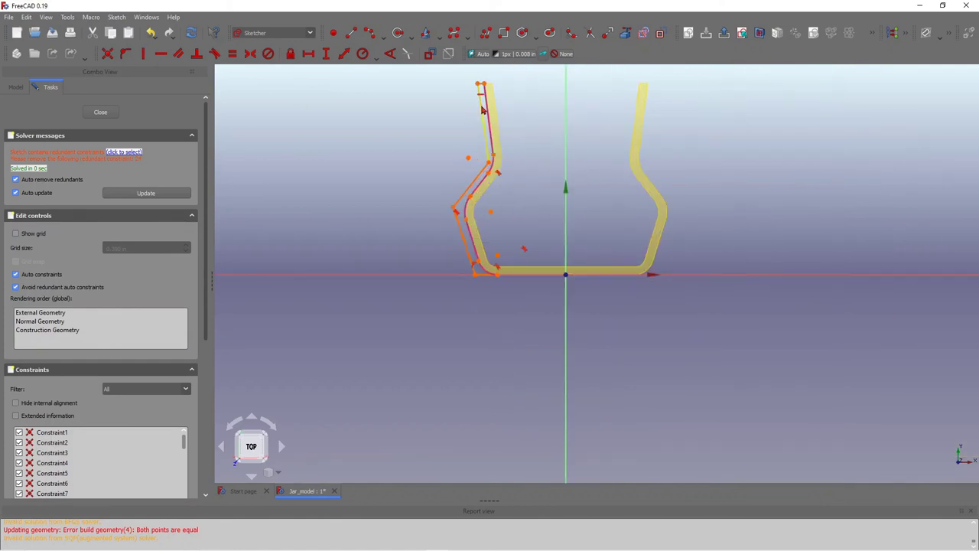
pyautogui.scroll(-4, 496, 107)
pyautogui.scroll(2, 495, 107)
pyautogui.scroll(-2, 505, 101)
pyautogui.scroll(5, 490, 88)
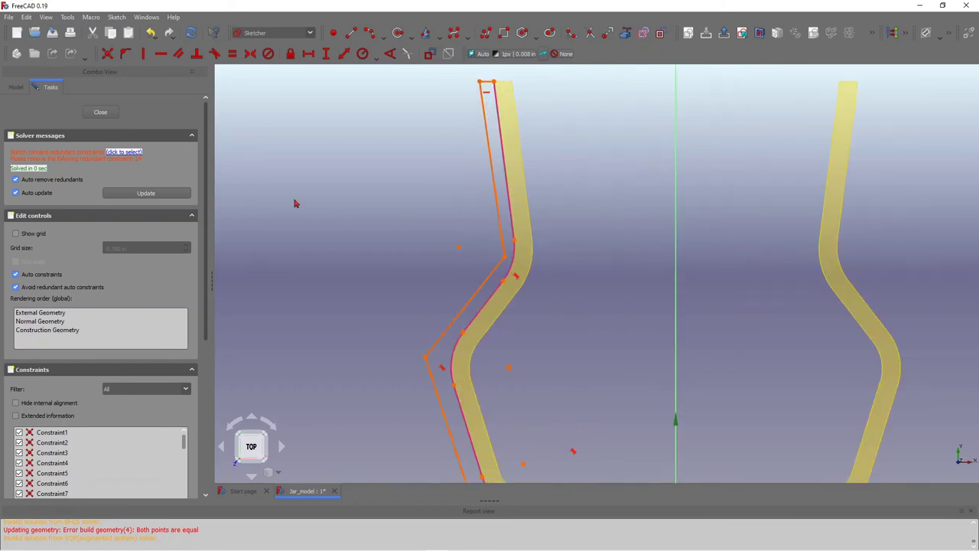
pyautogui.scroll(-4, 470, 285)
pyautogui.scroll(4, 479, 326)
pyautogui.scroll(-4, 450, 321)
pyautogui.scroll(2, 420, 164)
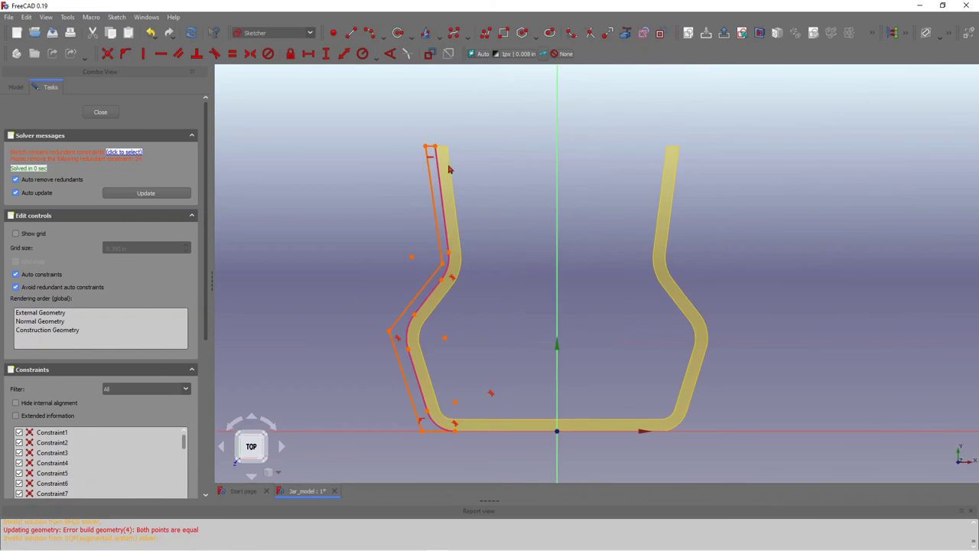
# Step: Remove the redundant constraint where the offset polyline's base line meets the traced bottom corner arc
pyautogui.scroll(12, 444, 439)
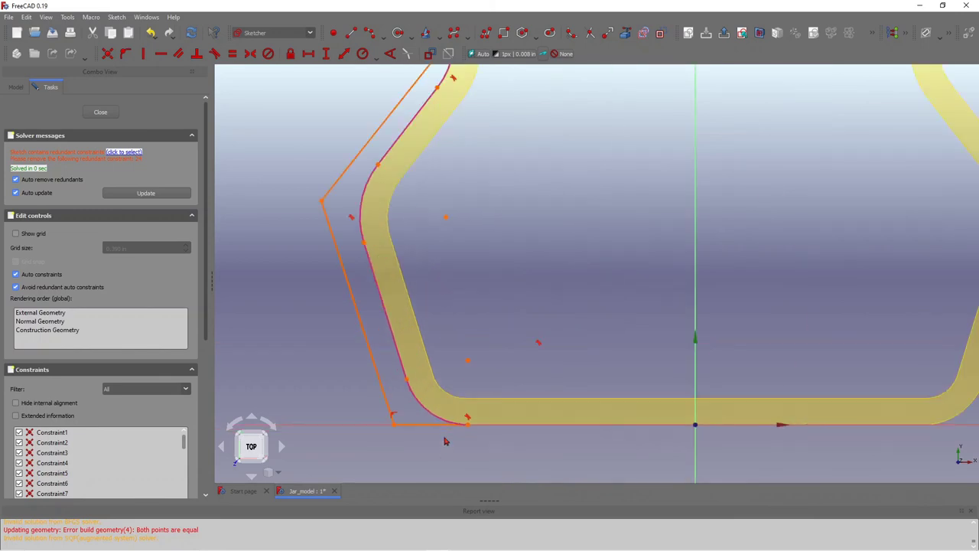
pyautogui.scroll(-2, 512, 374)
pyautogui.scroll(2, 515, 384)
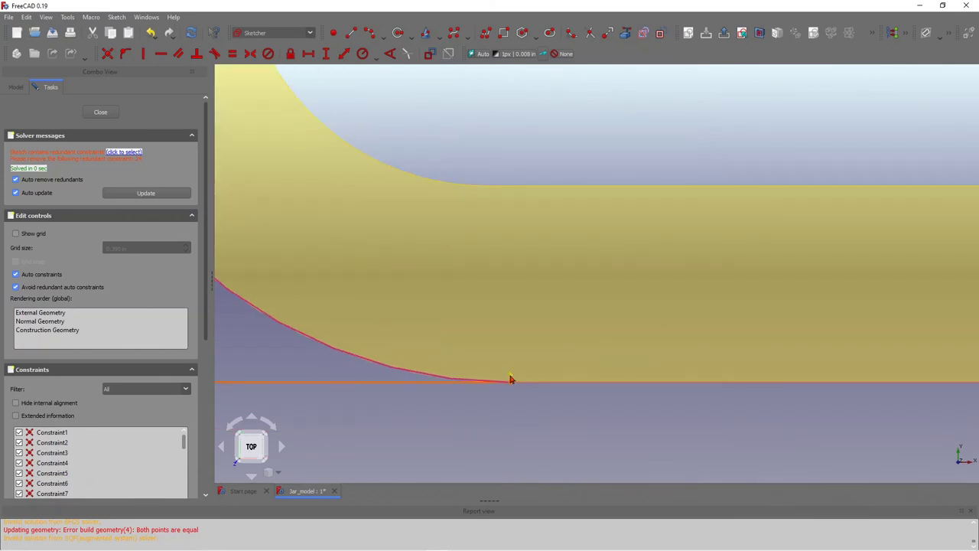
pyautogui.click(511, 378)
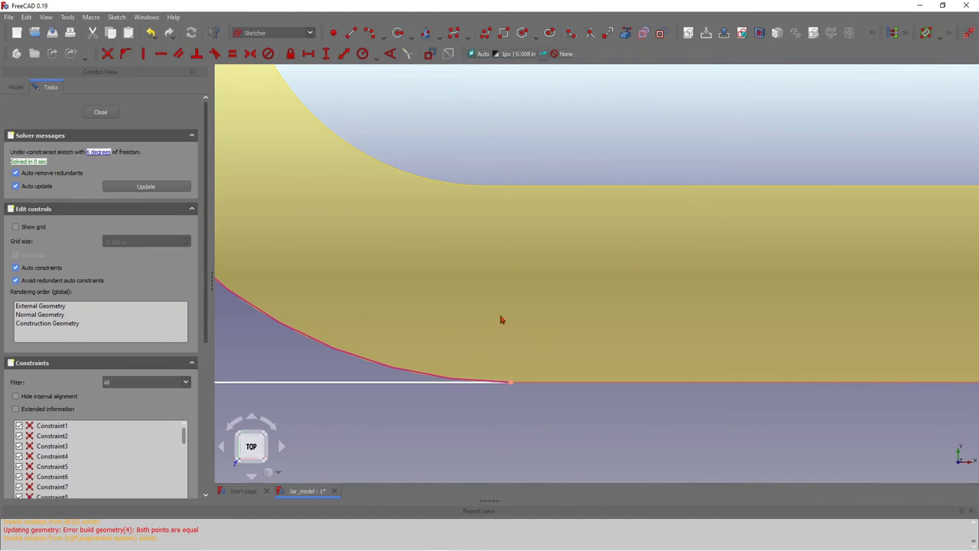
# Step: Constrain the offset polyline's neck and shoulder lines parallel to the matching traced jar edges
pyautogui.scroll(-4, 502, 325)
pyautogui.scroll(3, 492, 184)
pyautogui.scroll(-5, 492, 176)
pyautogui.scroll(3, 494, 92)
pyautogui.scroll(2, 494, 92)
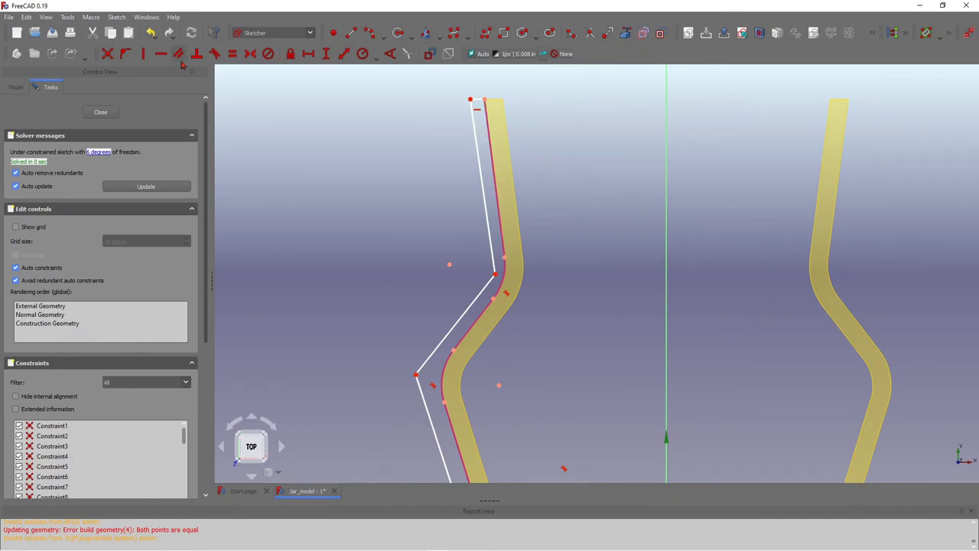
pyautogui.click(483, 192)
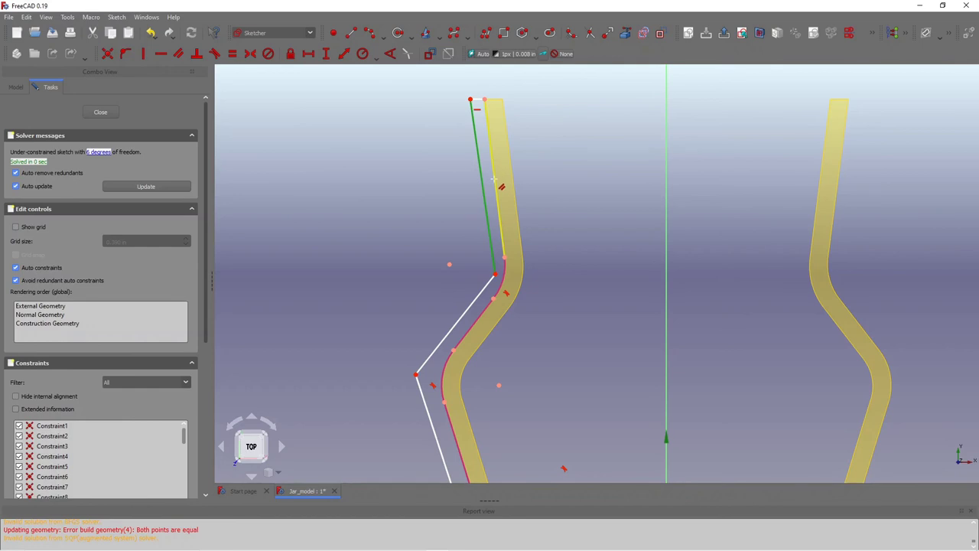
pyautogui.click(495, 181)
pyautogui.press('p')
pyautogui.click(462, 315)
pyautogui.click(478, 322)
pyautogui.press('p')
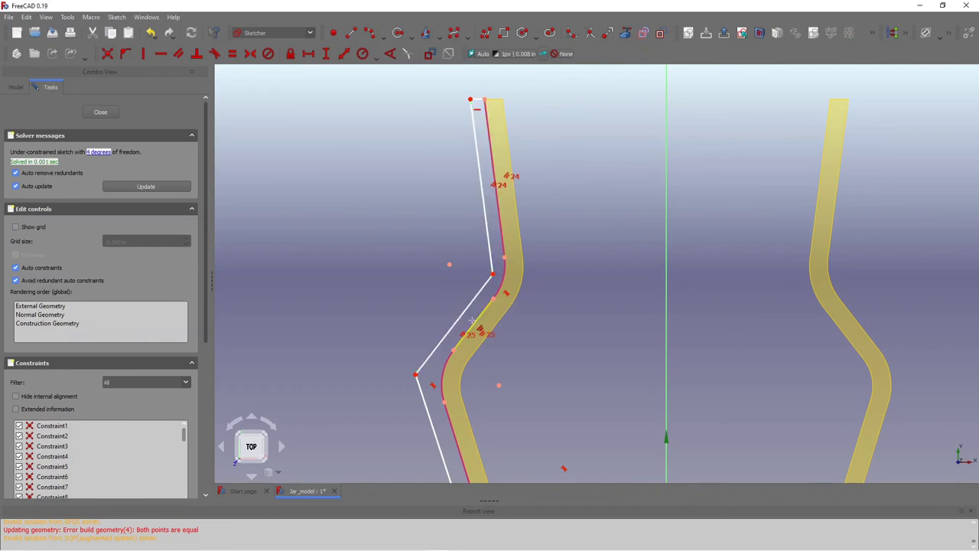
# Step: Constrain the offset polyline's lower side line parallel to the traced lower wall edge
pyautogui.scroll(-2, 441, 400)
pyautogui.scroll(2, 429, 393)
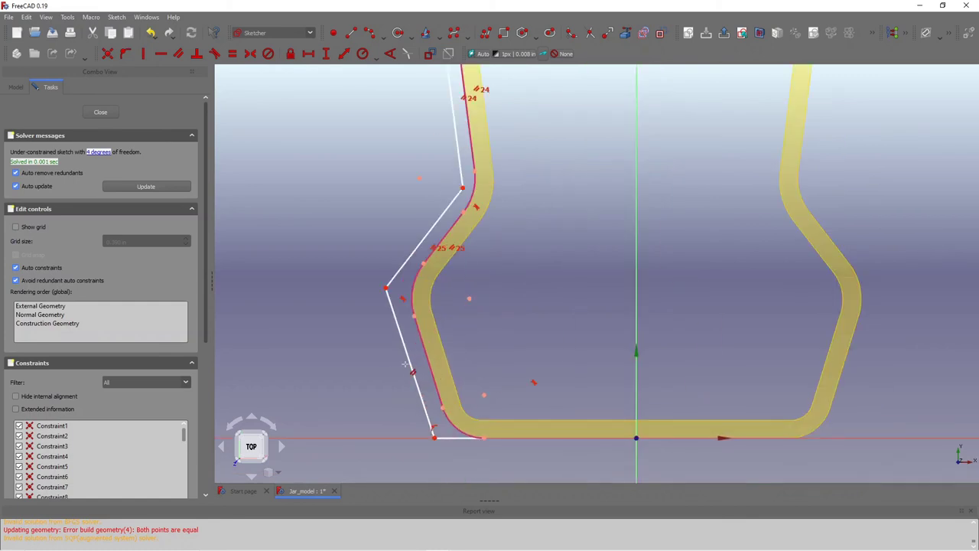
pyautogui.click(413, 366)
pyautogui.click(420, 368)
pyautogui.press('p')
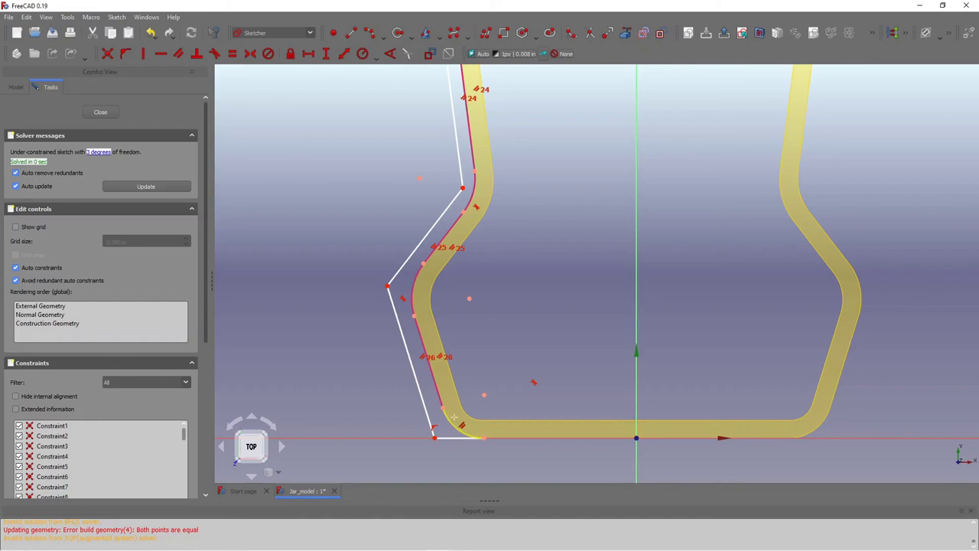
# Step: Set the distance from the polyline's outer rim corner to the traced neck line to 0.12 in
pyautogui.scroll(-1, 417, 222)
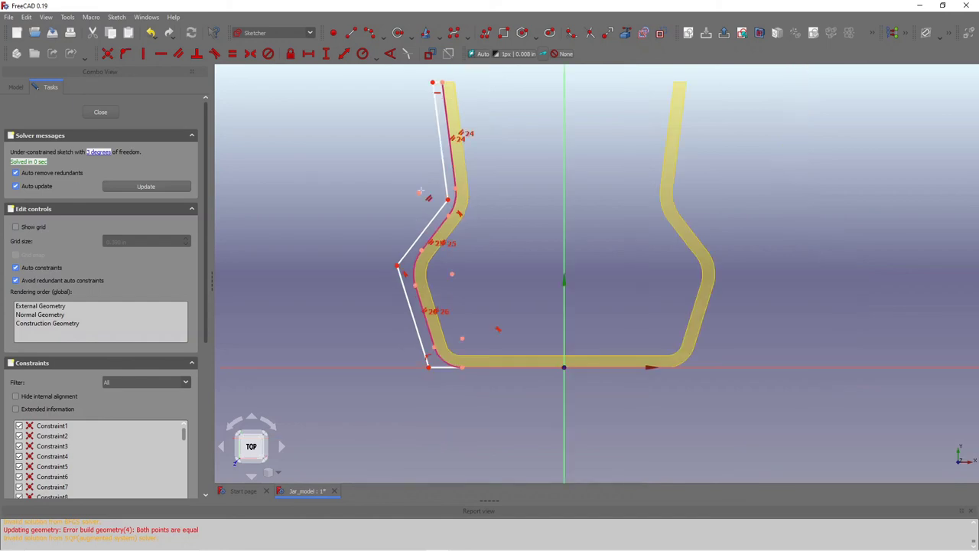
pyautogui.scroll(3, 420, 126)
pyautogui.scroll(-3, 422, 132)
pyautogui.scroll(2, 425, 94)
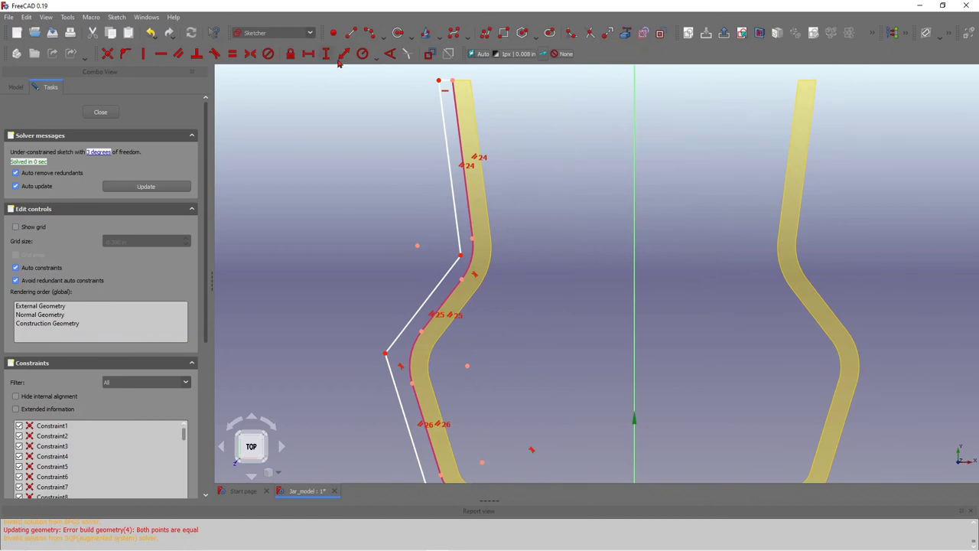
pyautogui.click(440, 80)
pyautogui.click(460, 115)
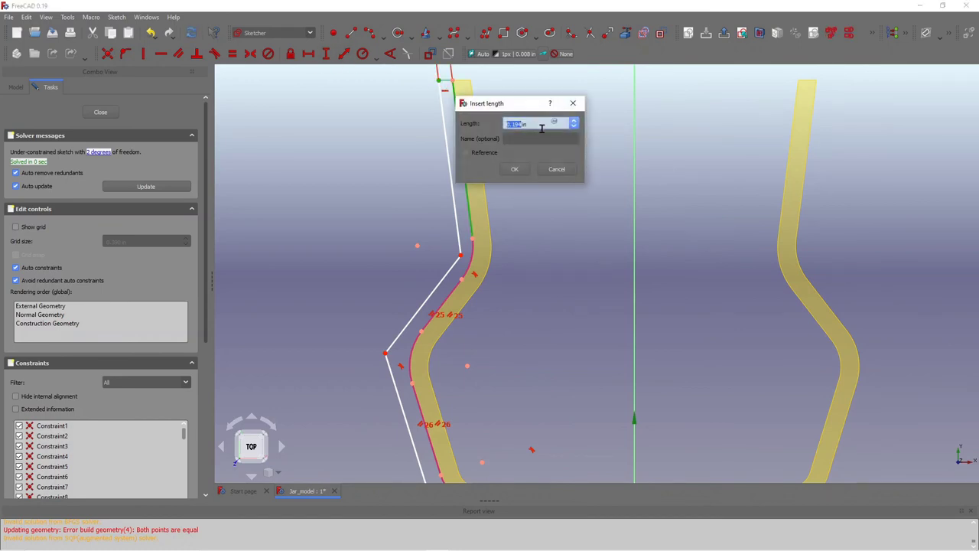
pyautogui.write('0.12')
pyautogui.press('Return')
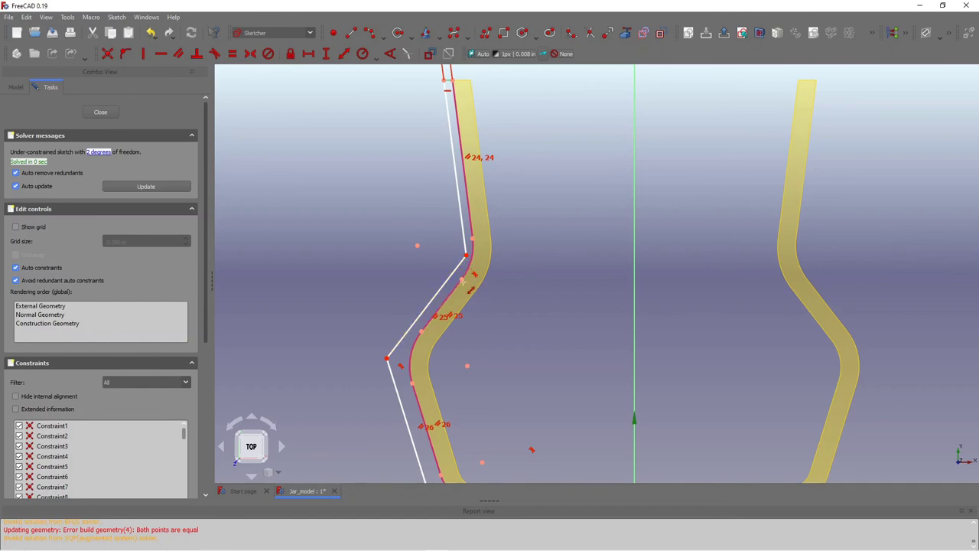
# Step: Try to set the distance from the traced neck arc's lower endpoint to the offset shoulder line to 0.12 in
pyautogui.click(461, 279)
pyautogui.click(450, 284)
pyautogui.write('kd')
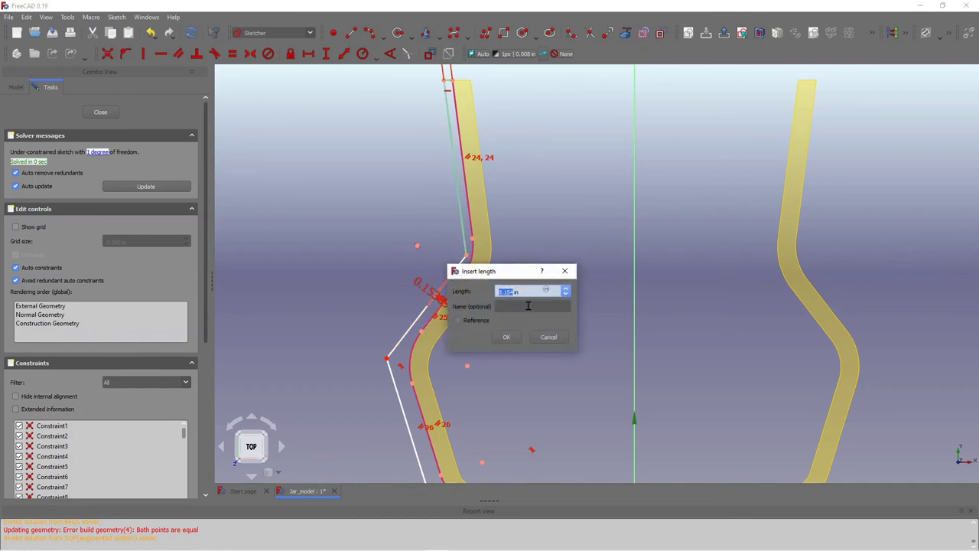
pyautogui.write('0')
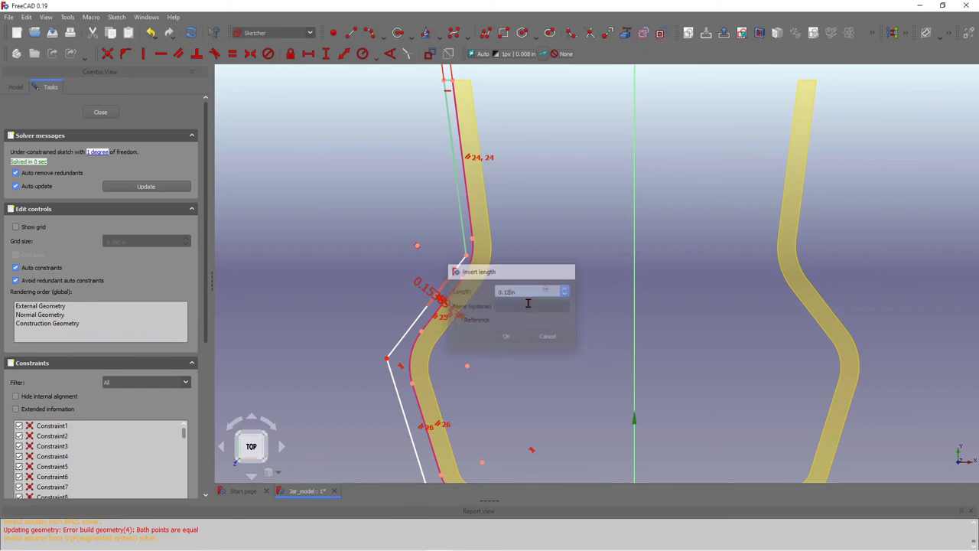
pyautogui.press('Return')
pyautogui.click(578, 287)
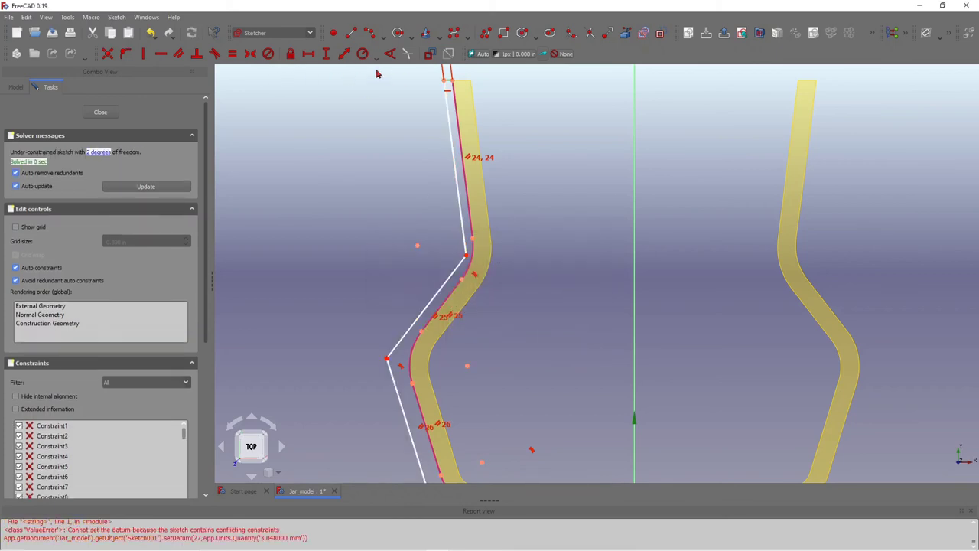
# Step: Set the distance from the offset polyline's neck corner to the traced shoulder line to 0.12 in
pyautogui.click(470, 260)
pyautogui.click(458, 302)
pyautogui.write('kd')
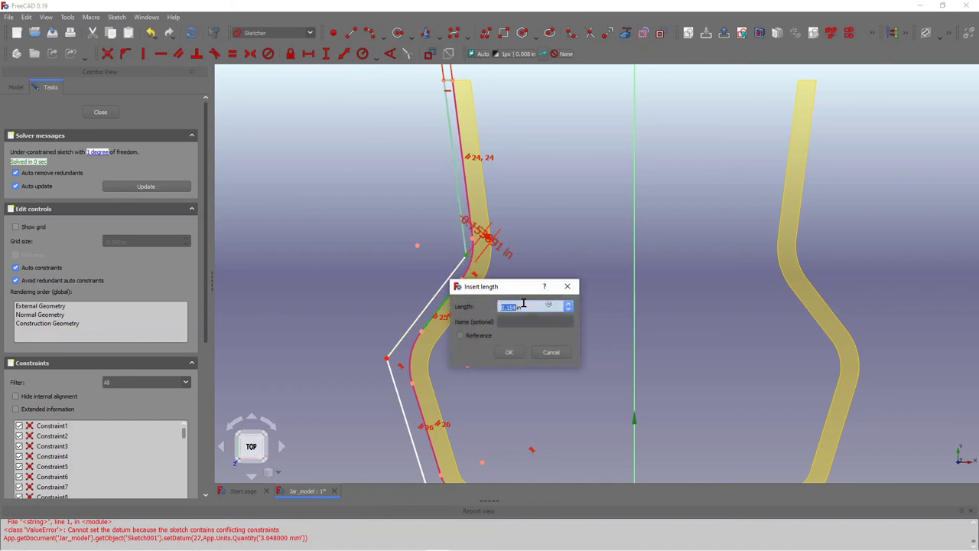
pyautogui.write('0')
pyautogui.press('Return')
# Step: Set the distance from the offset polyline's belly corner to the traced lower wall line to 0.12 in
pyautogui.scroll(-3, 382, 352)
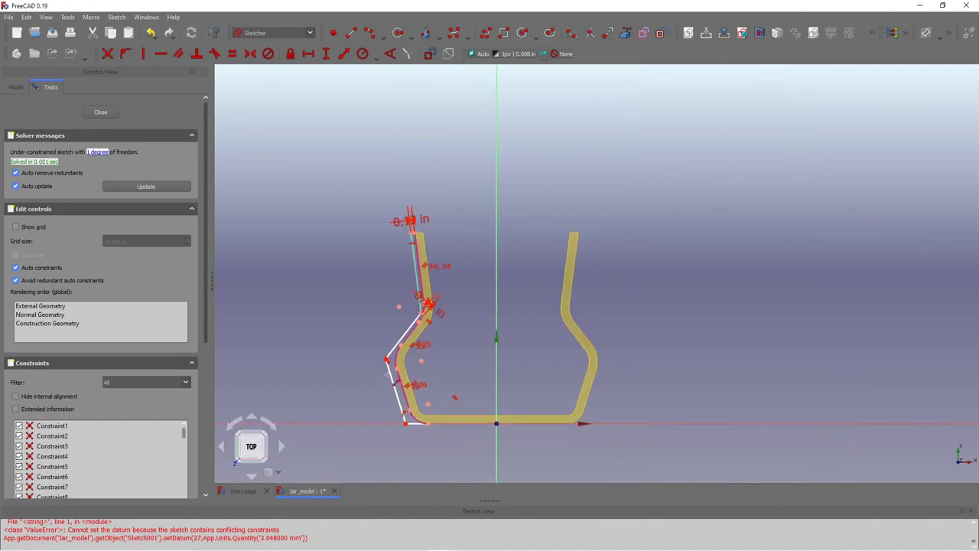
pyautogui.scroll(3, 380, 329)
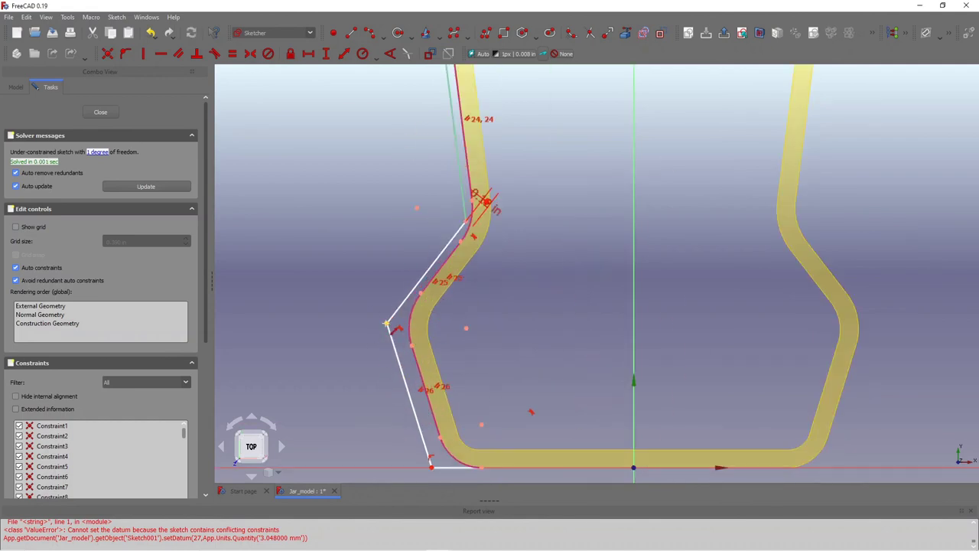
pyautogui.click(422, 378)
pyautogui.write('0.12in')
pyautogui.press('Return')
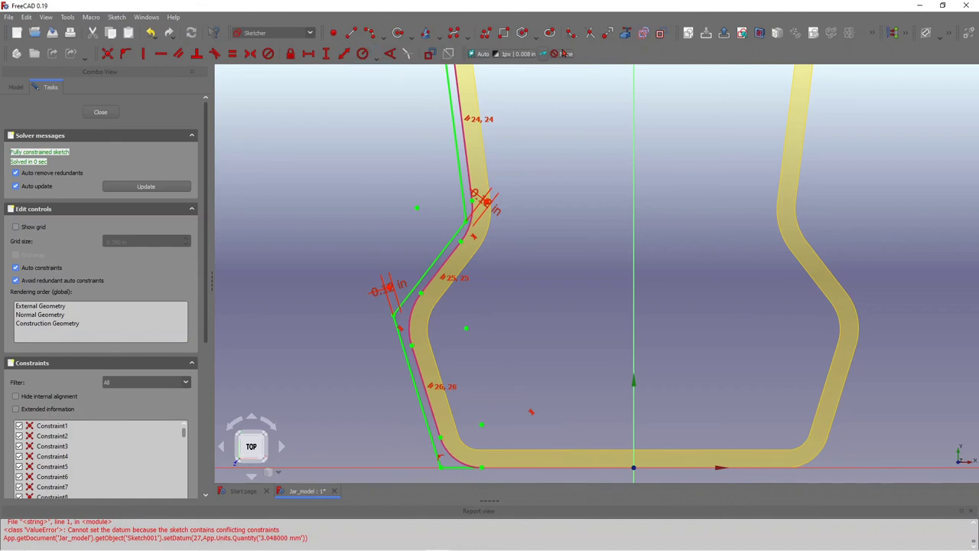
# Step: Fillet the offset polyline's neck, belly and base corners
pyautogui.click(464, 200)
pyautogui.press('Delete')
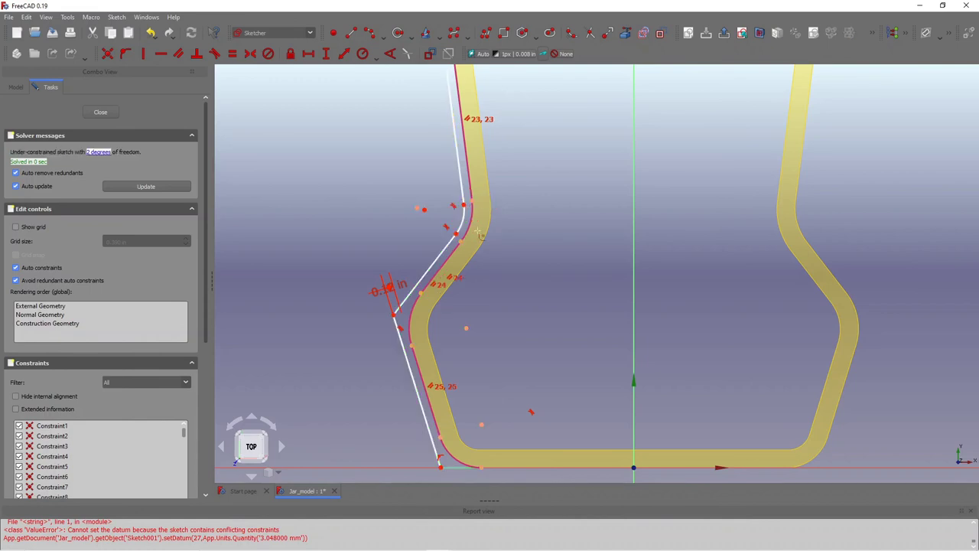
pyautogui.click(404, 340)
pyautogui.press('Delete')
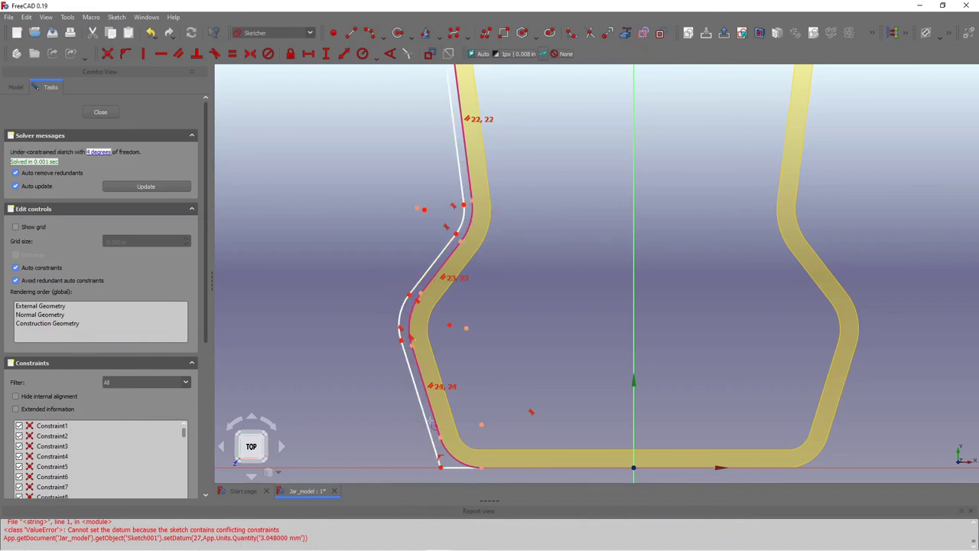
pyautogui.click(436, 448)
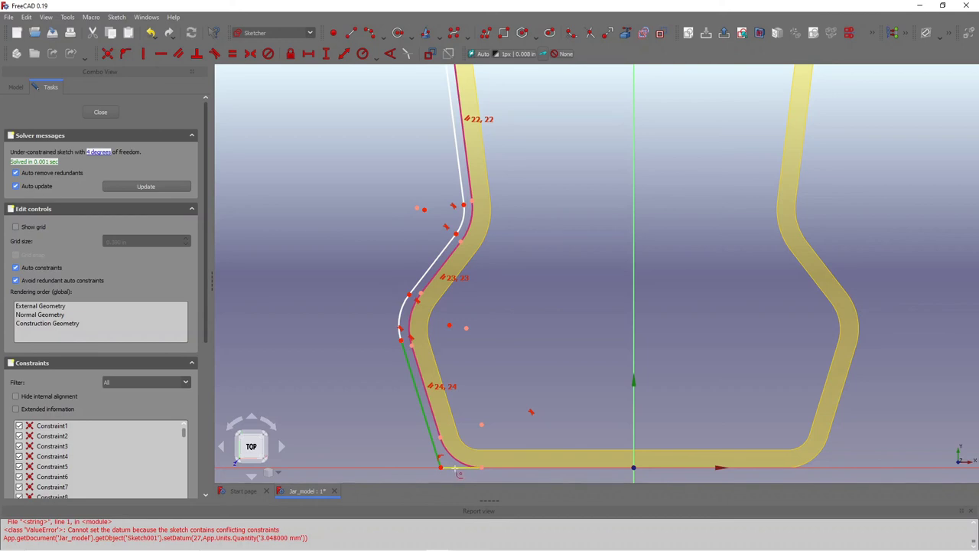
pyautogui.press('Delete')
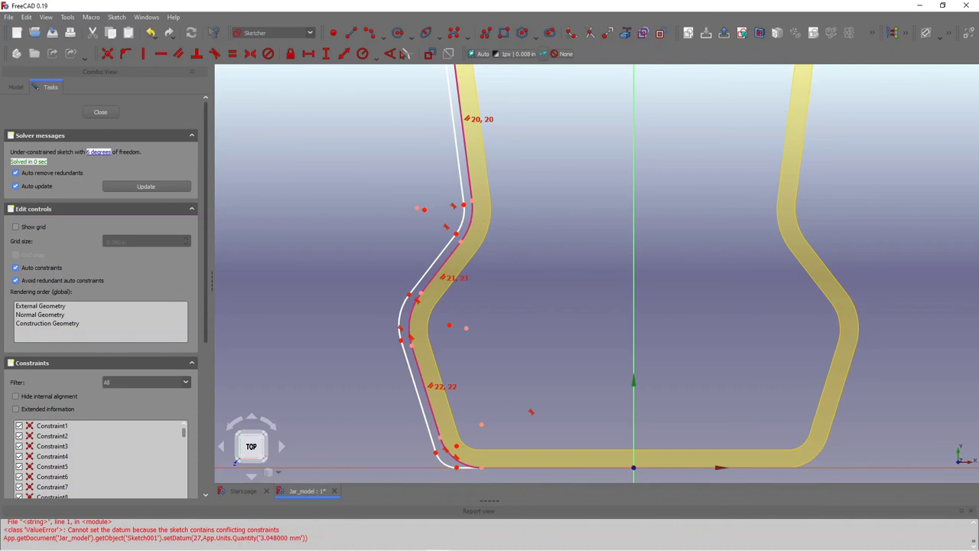
# Step: Add reference radius dimensions to the traced profile's neck, belly and base arcs
pyautogui.click(466, 227)
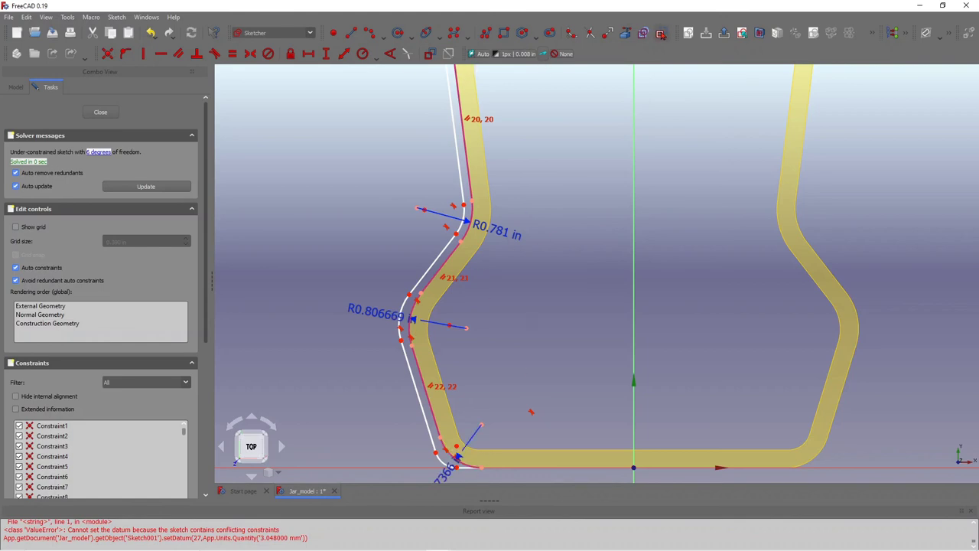
pyautogui.click(376, 59)
pyautogui.click(402, 70)
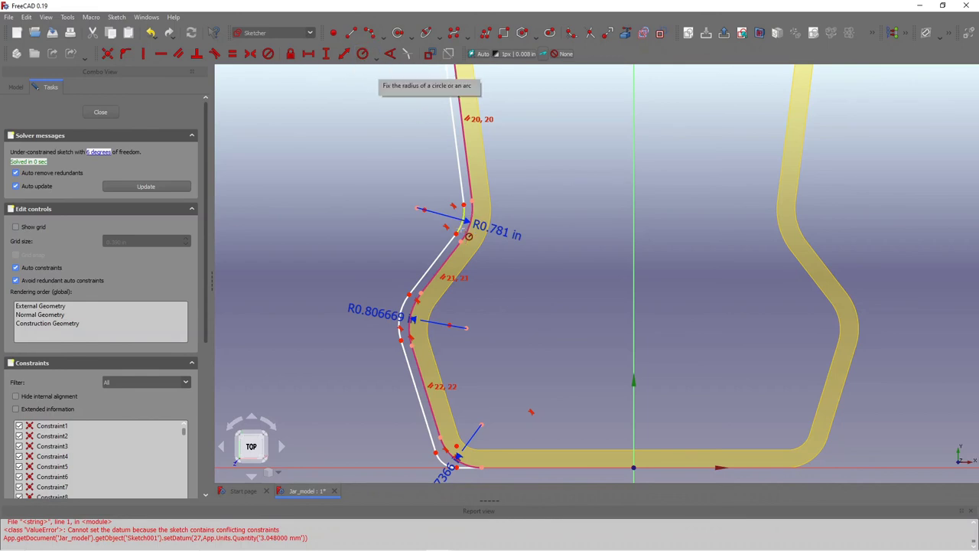
pyautogui.click(464, 224)
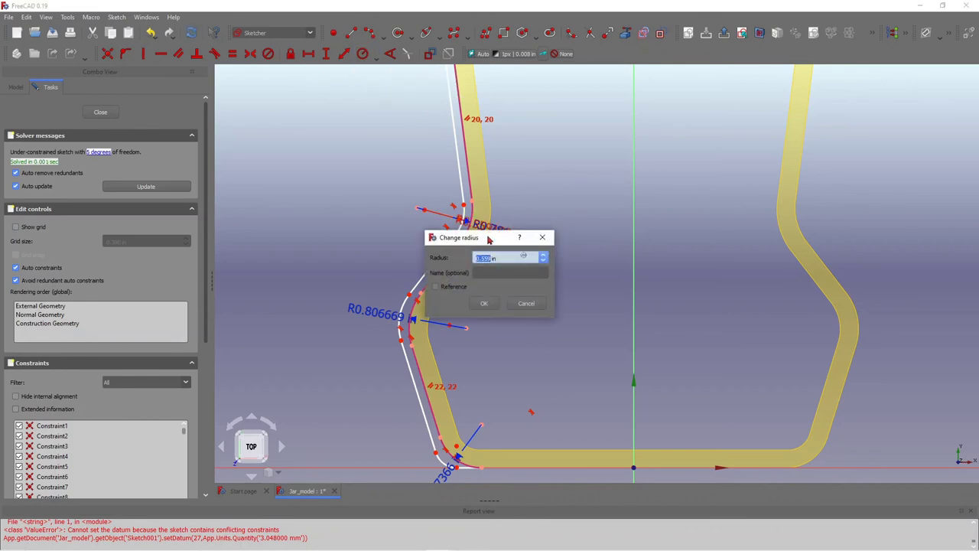
pyautogui.moveTo(489, 236); pyautogui.dragTo(563, 278)
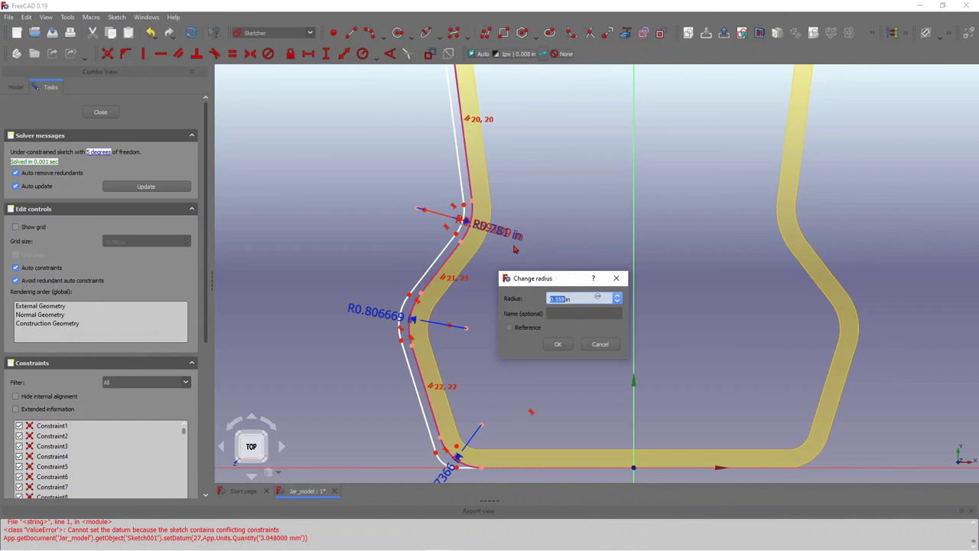
pyautogui.press('Escape')
# Step: Move the traced neck arc's radius label clear of the fillet and set the offset neck fillet's radius to 0.781 in
pyautogui.moveTo(524, 247); pyautogui.dragTo(525, 136)
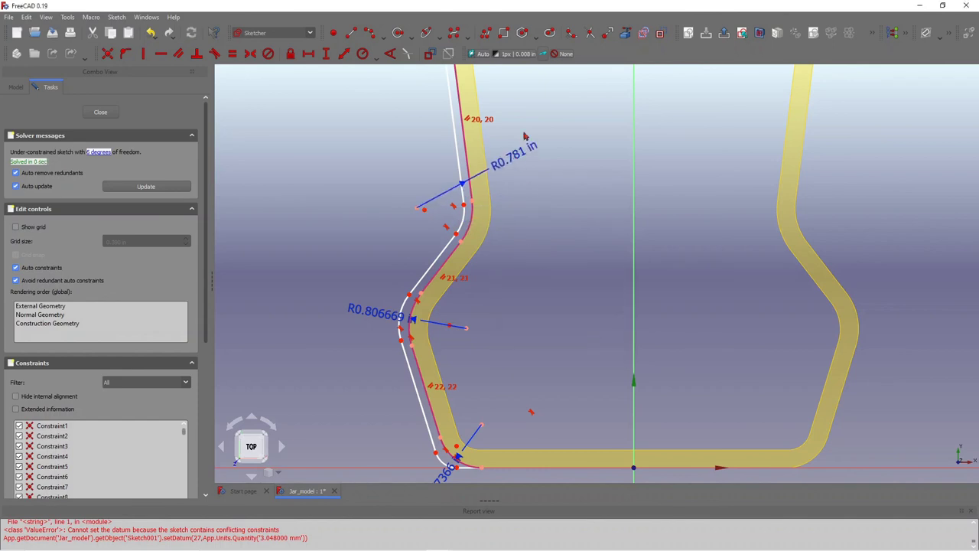
pyautogui.click(363, 53)
pyautogui.click(464, 223)
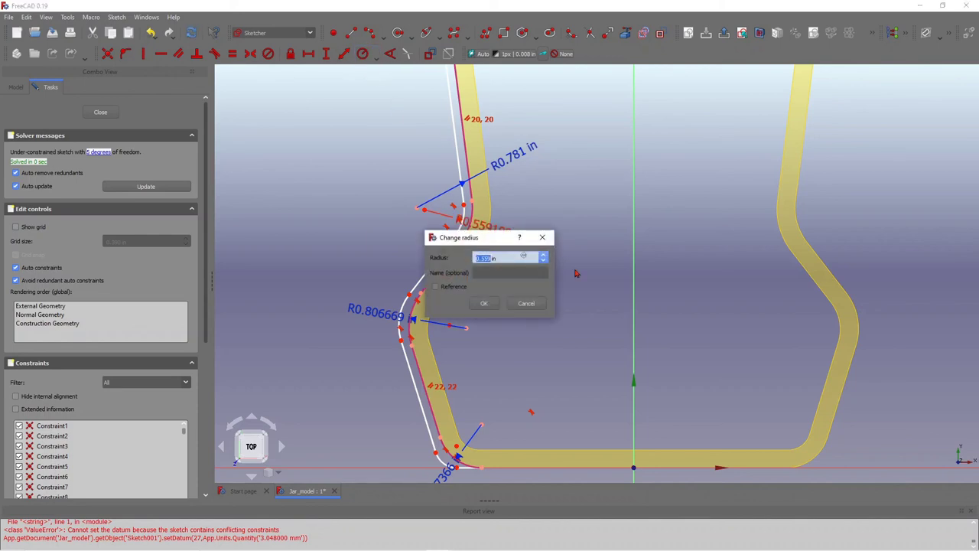
pyautogui.write('0.')
pyautogui.press('Return')
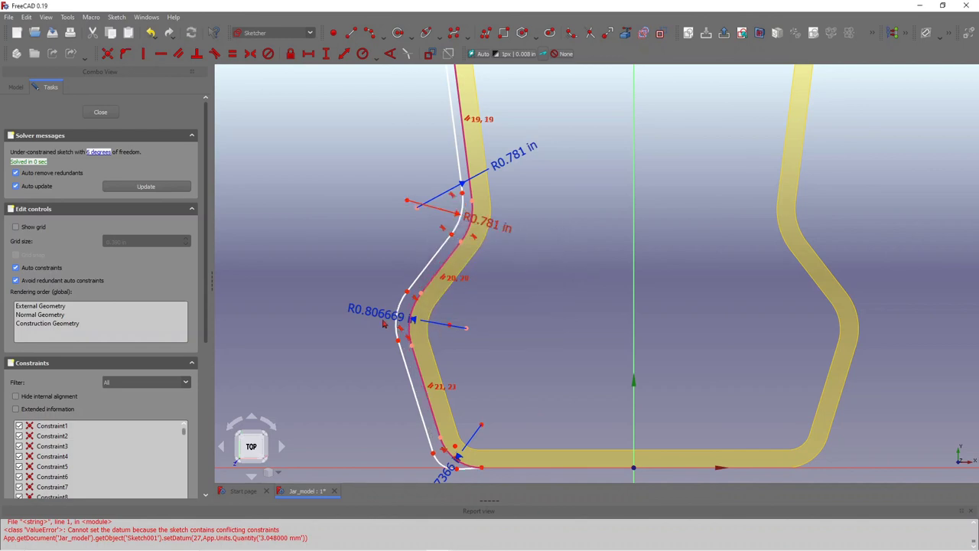
# Step: Move the traced belly arc's radius label down and set the offset belly fillet's radius to 0.806669 in
pyautogui.moveTo(395, 325); pyautogui.dragTo(398, 366)
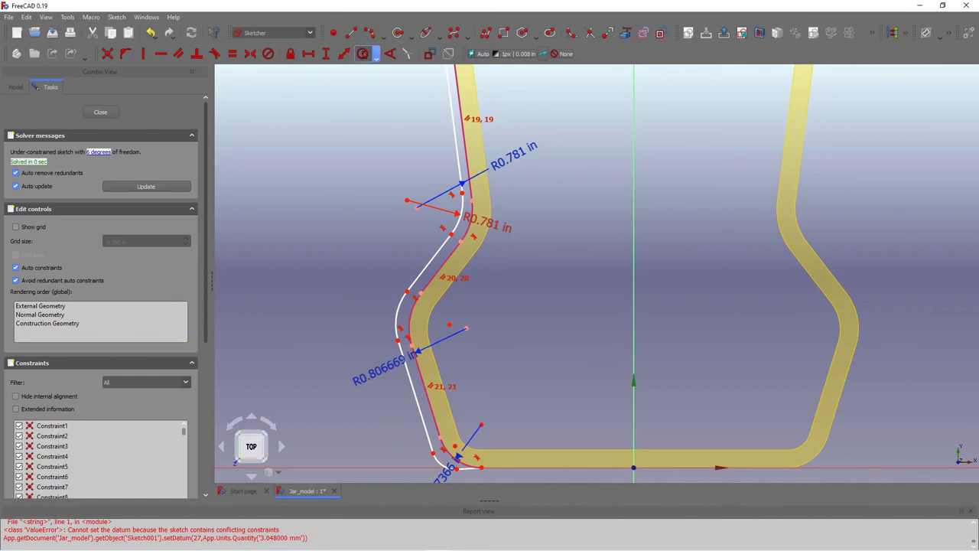
pyautogui.click(399, 317)
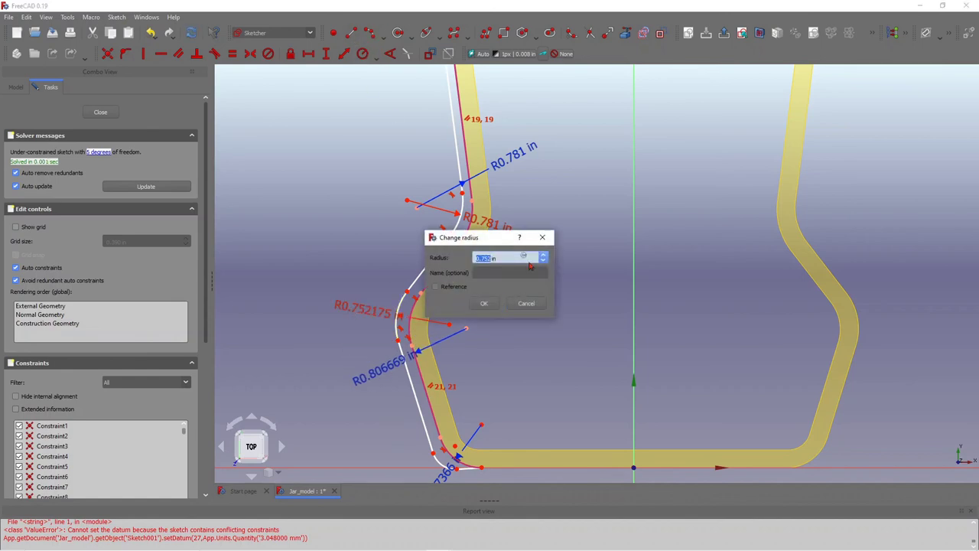
pyautogui.write('06669')
pyautogui.press('Return')
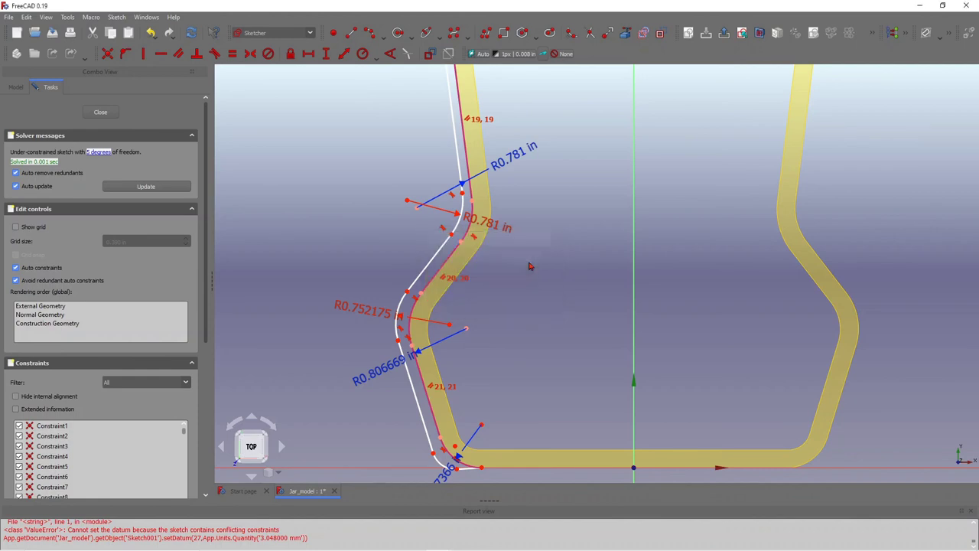
# Step: Dimension the offset profile's base fillet with a radius of 0.607366 in
pyautogui.scroll(-5, 474, 409)
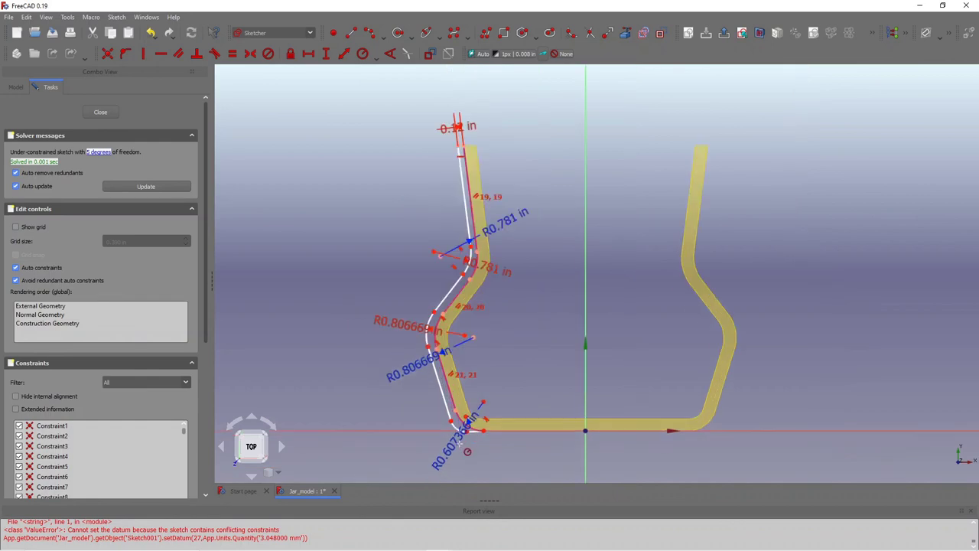
pyautogui.scroll(8, 472, 436)
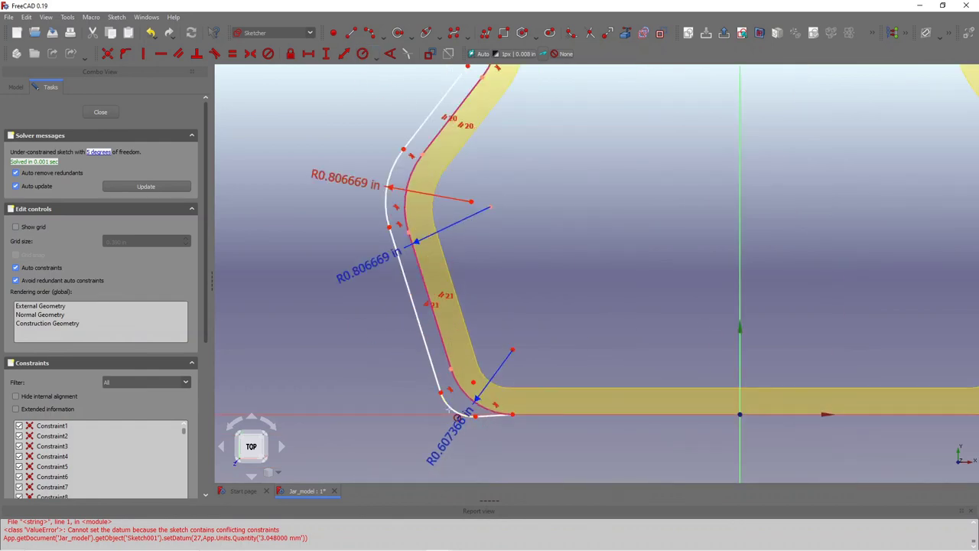
pyautogui.click(451, 411)
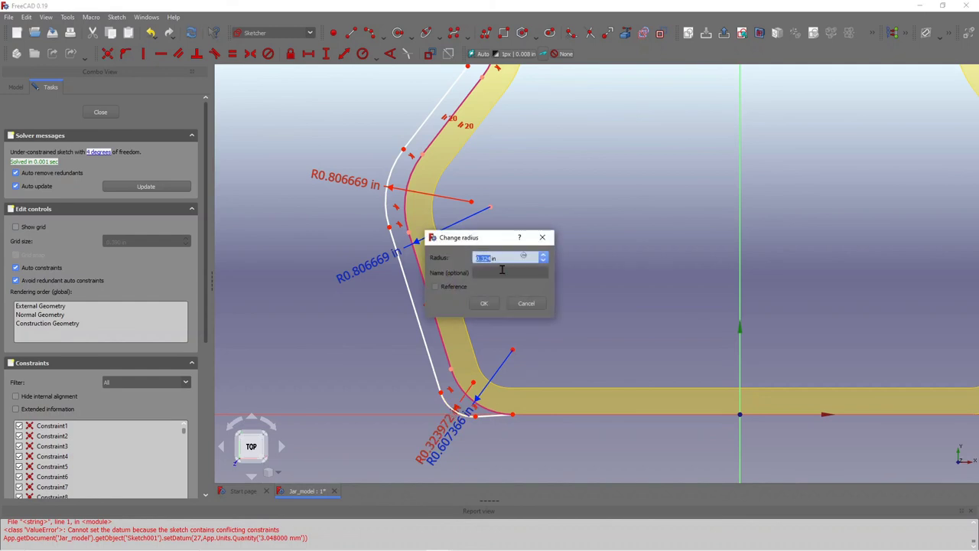
pyautogui.write('0.')
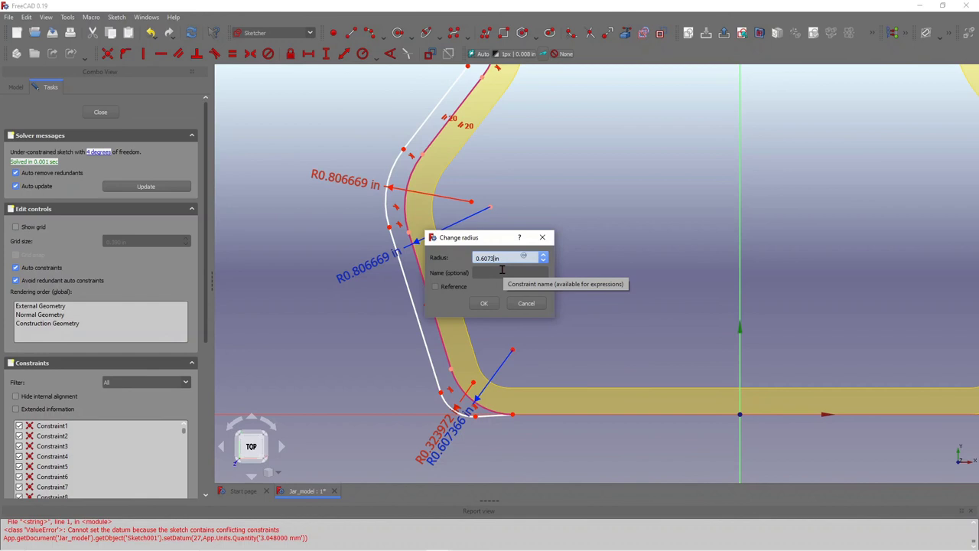
pyautogui.write('607366')
pyautogui.click(485, 304)
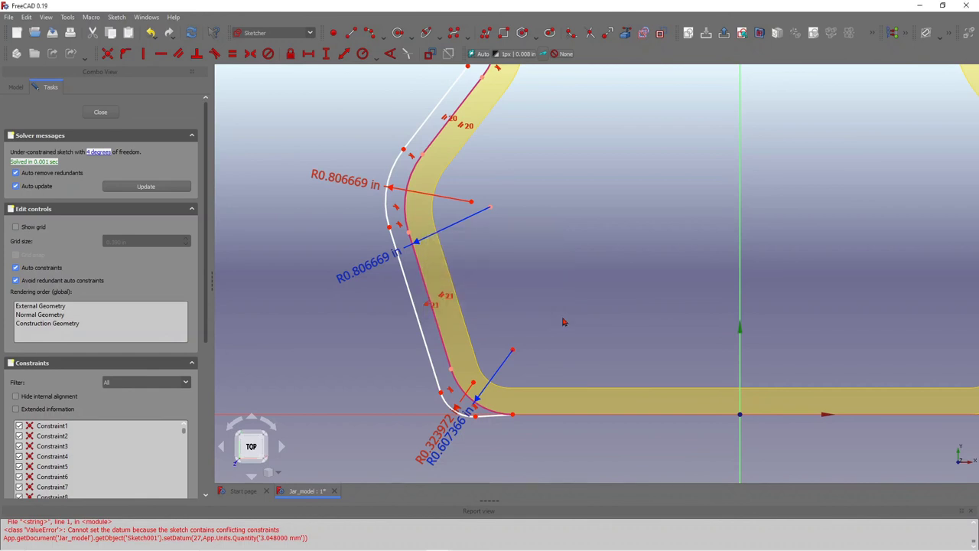
# Step: Move the lower end of the offset base fillet outward and onto the horizontal axis
pyautogui.click(462, 402)
pyautogui.click(493, 411)
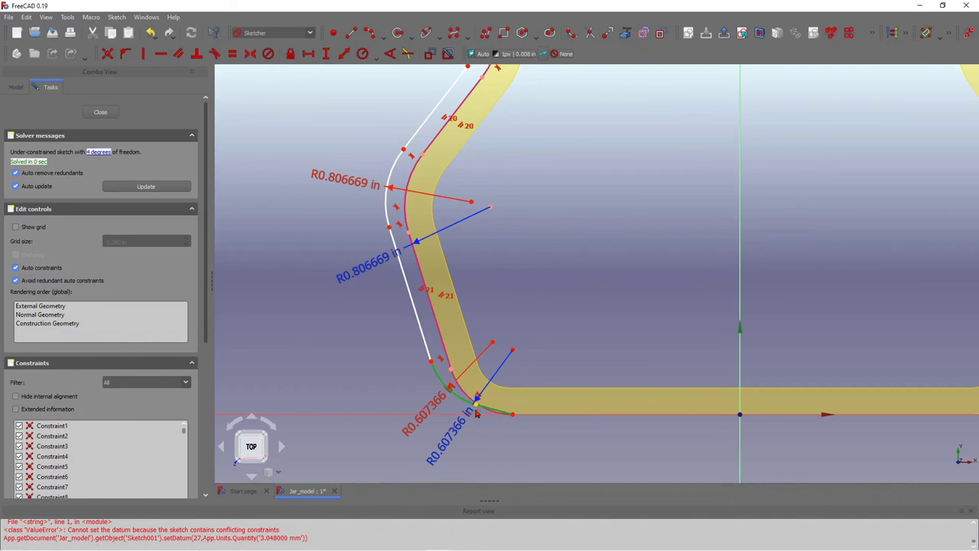
pyautogui.moveTo(476, 411); pyautogui.dragTo(496, 418)
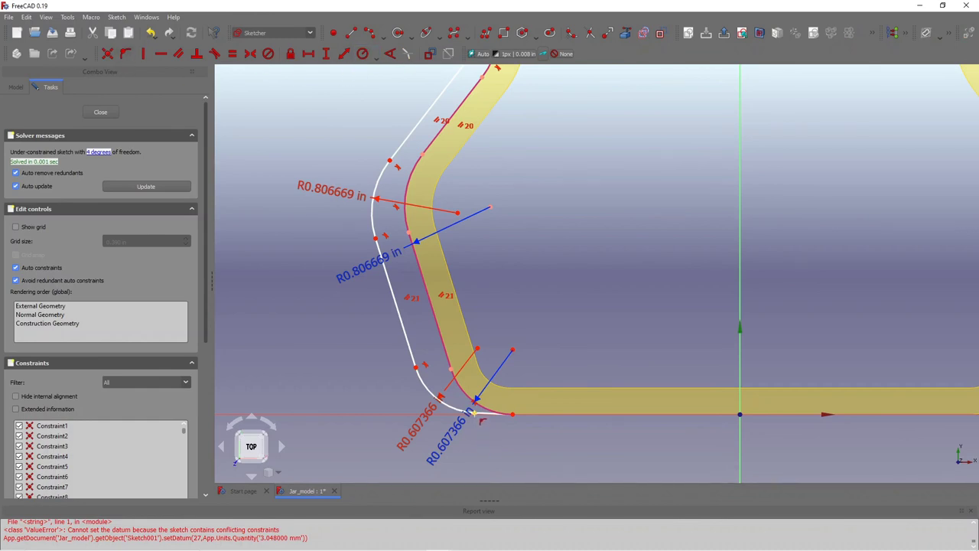
pyautogui.moveTo(474, 413)
pyautogui.mouseDown()
pyautogui.moveTo(454, 417)
pyautogui.moveTo(475, 414)
pyautogui.mouseUp()
# Step: Add a distance constraint between the lower end of the offset neck fillet and the traced slanted shoulder segment
pyautogui.scroll(-2, 518, 355)
pyautogui.scroll(-2, 496, 286)
pyautogui.scroll(2, 509, 296)
pyautogui.scroll(-2, 483, 299)
pyautogui.scroll(-2, 484, 298)
pyautogui.scroll(2, 452, 265)
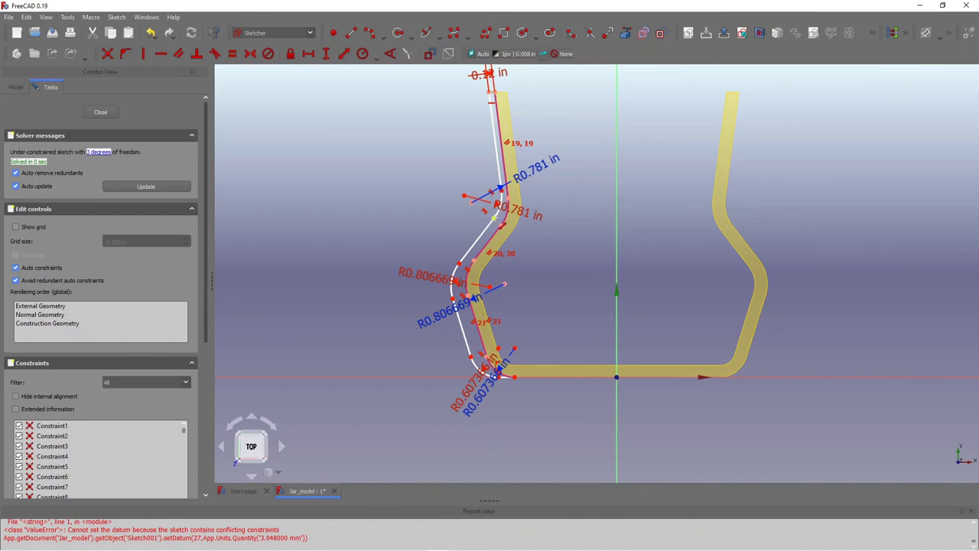
pyautogui.click(490, 229)
pyautogui.write('kd')
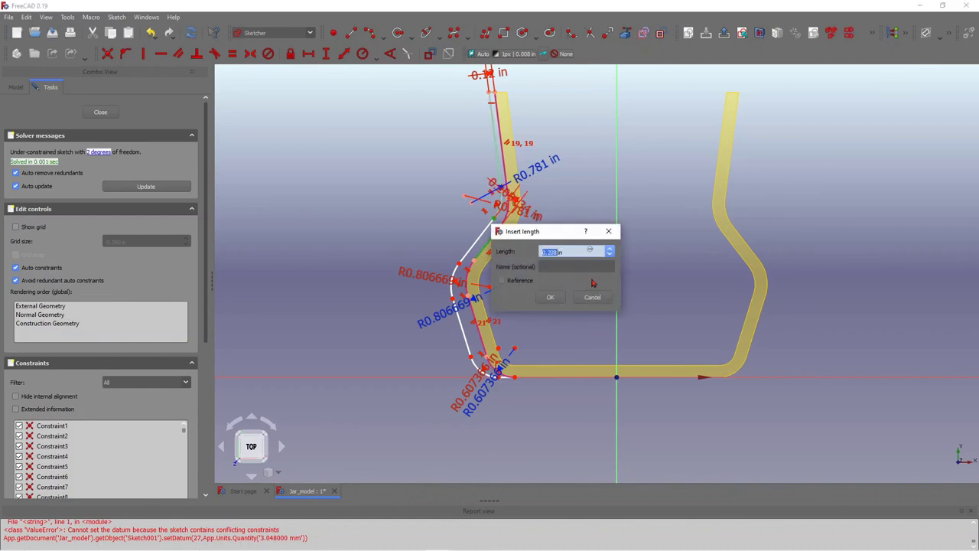
pyautogui.write('0')
pyautogui.press('Return')
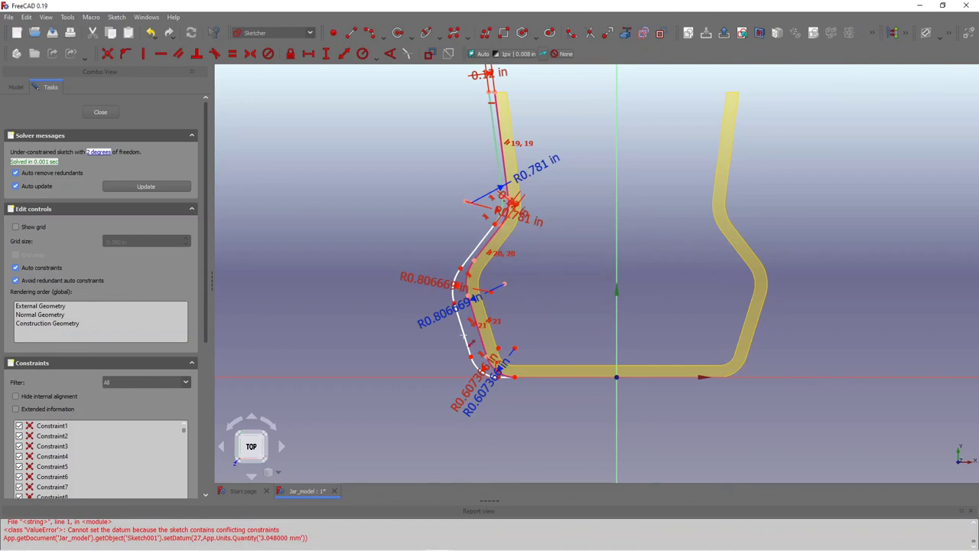
# Step: Constrain the upper end of the offset base fillet 0.12 in from the traced lower wall and close the sketch
pyautogui.click(471, 358)
pyautogui.press('l')
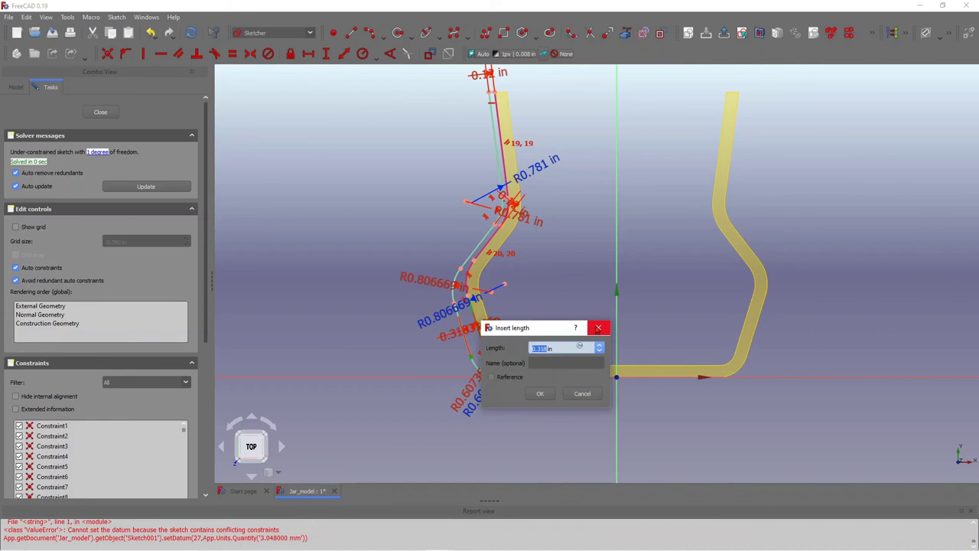
pyautogui.write('0.12')
pyautogui.press('Return')
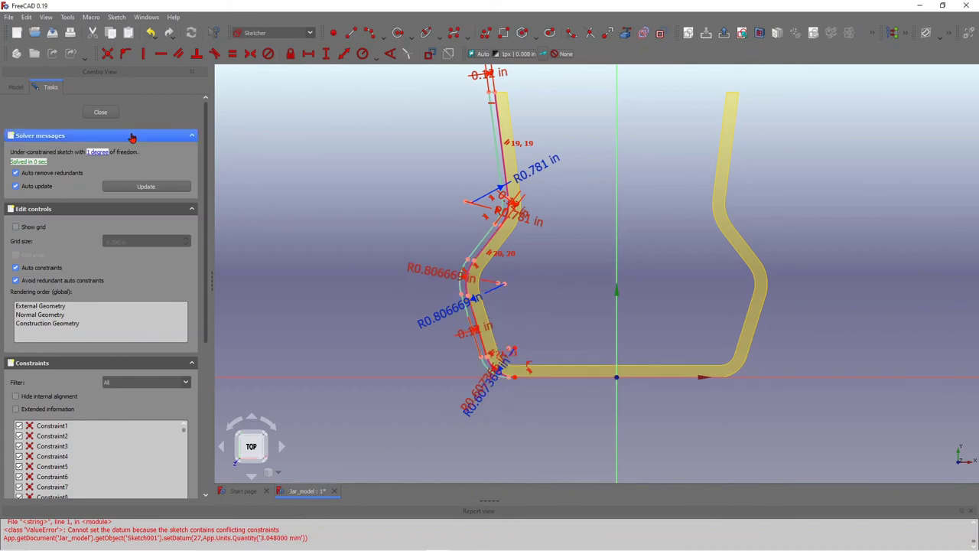
pyautogui.click(102, 113)
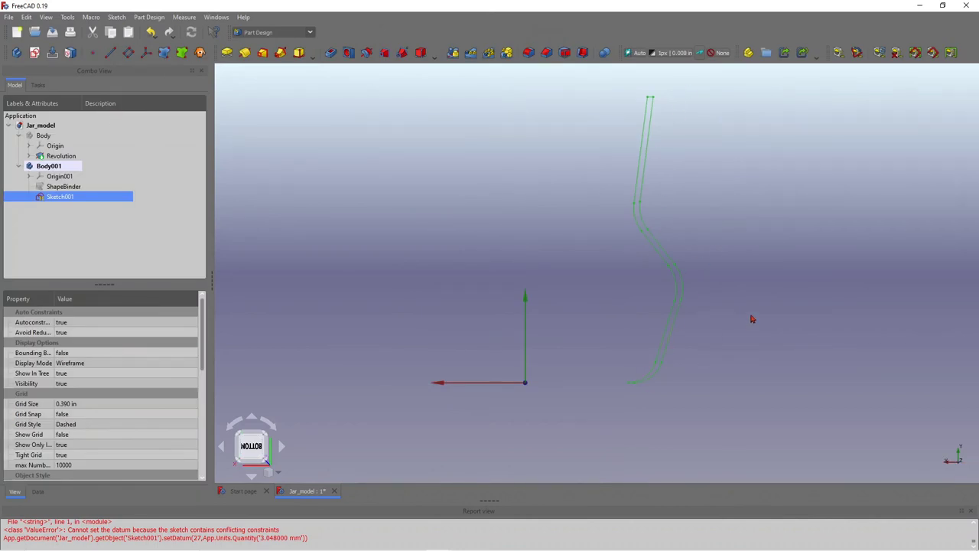
# Step: Revolve the profile sketch 90° about the vertical sketch axis, symmetric to the sketch plane
pyautogui.moveTo(836, 318); pyautogui.dragTo(899, 309, button='middle')
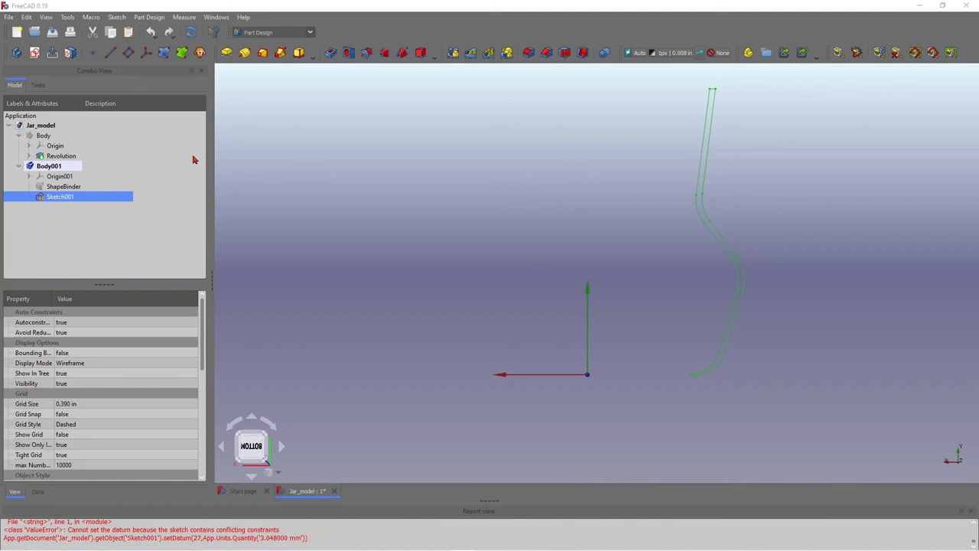
pyautogui.click(245, 54)
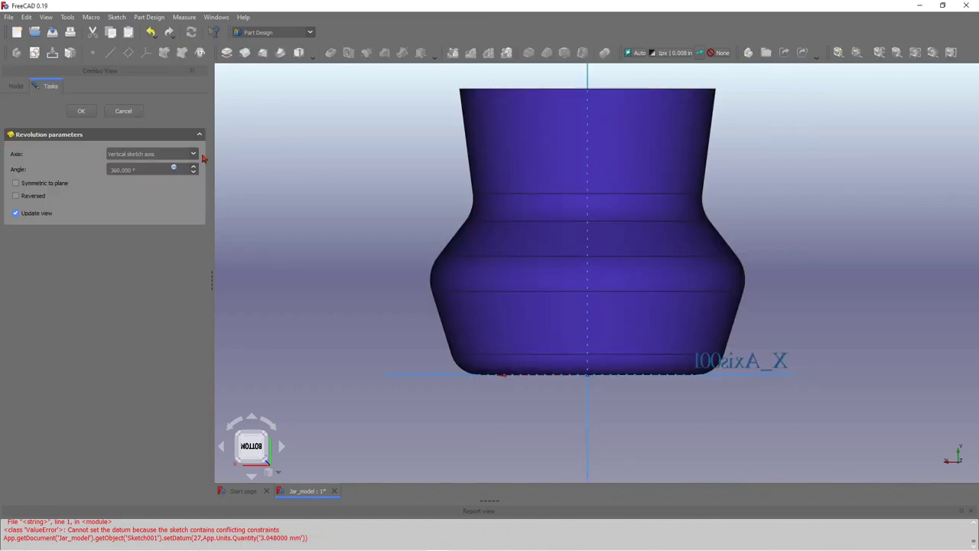
pyautogui.click(16, 185)
pyautogui.moveTo(134, 170); pyautogui.dragTo(92, 165)
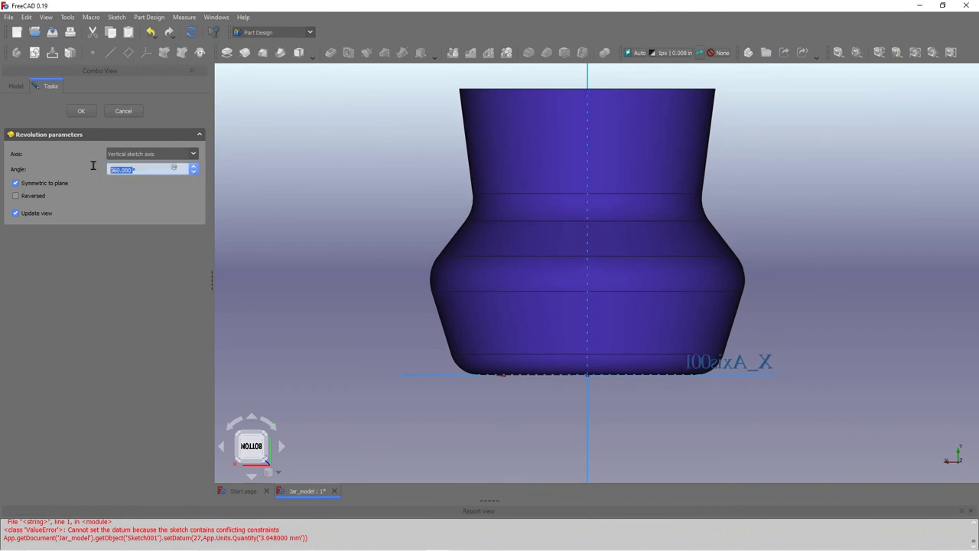
pyautogui.write('90')
pyautogui.click(81, 111)
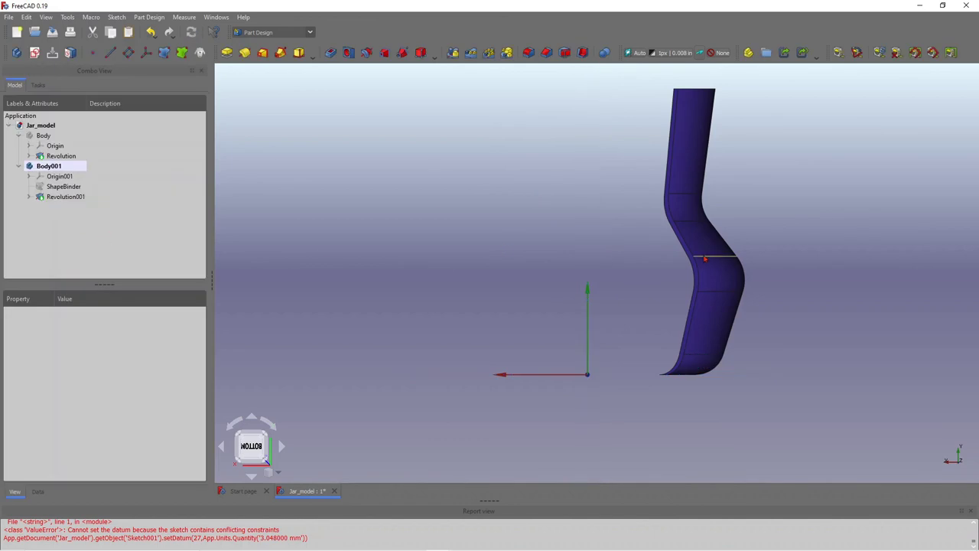
# Step: Create a new body and start a sketch in it on the YZ plane
pyautogui.click(222, 448)
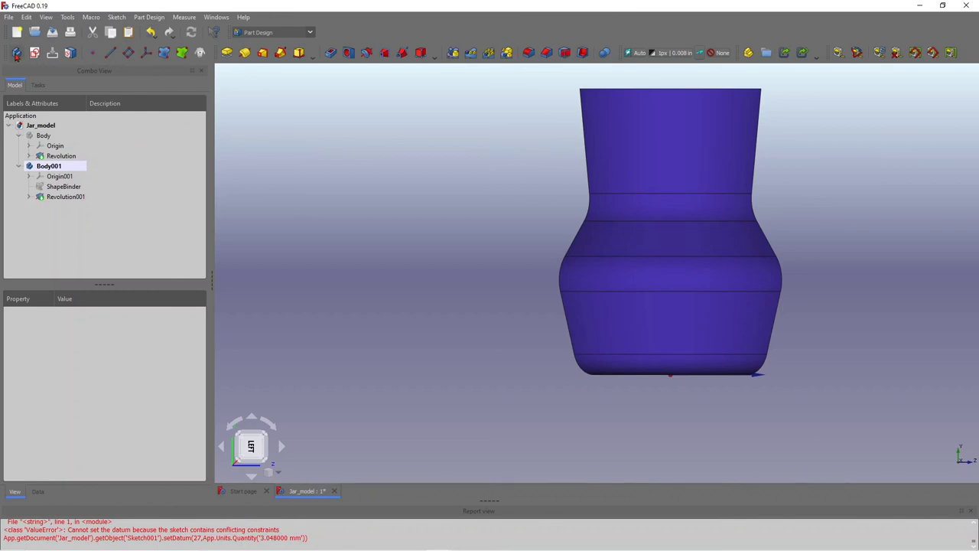
pyautogui.click(16, 54)
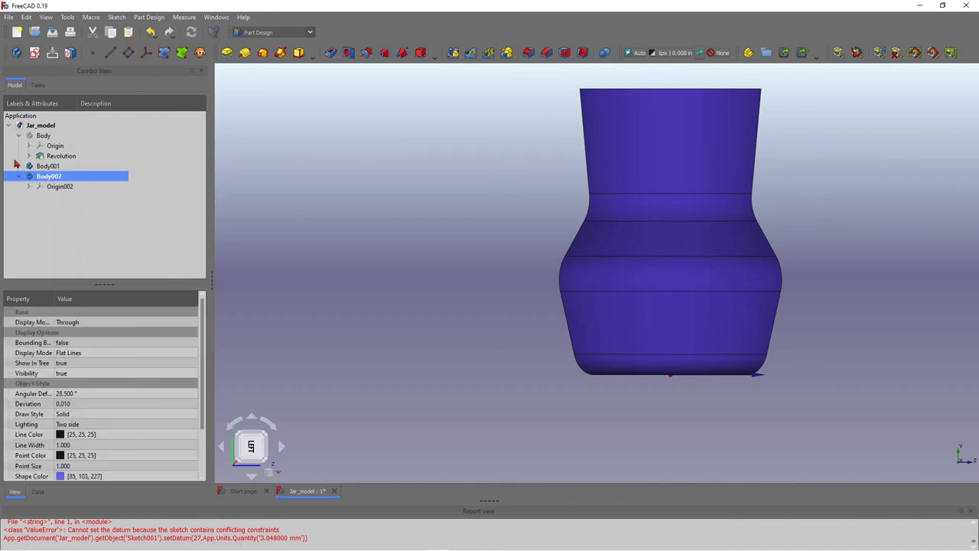
pyautogui.click(35, 53)
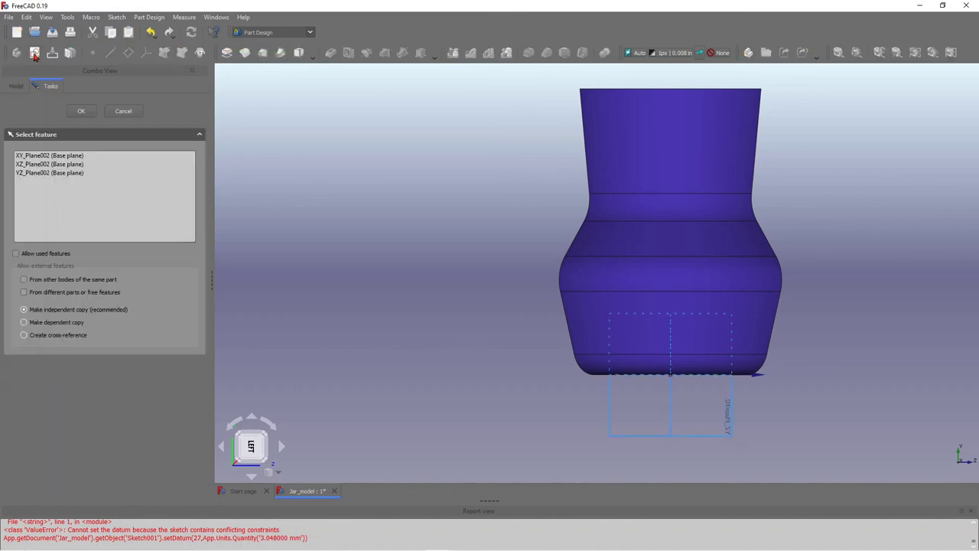
pyautogui.click(51, 174)
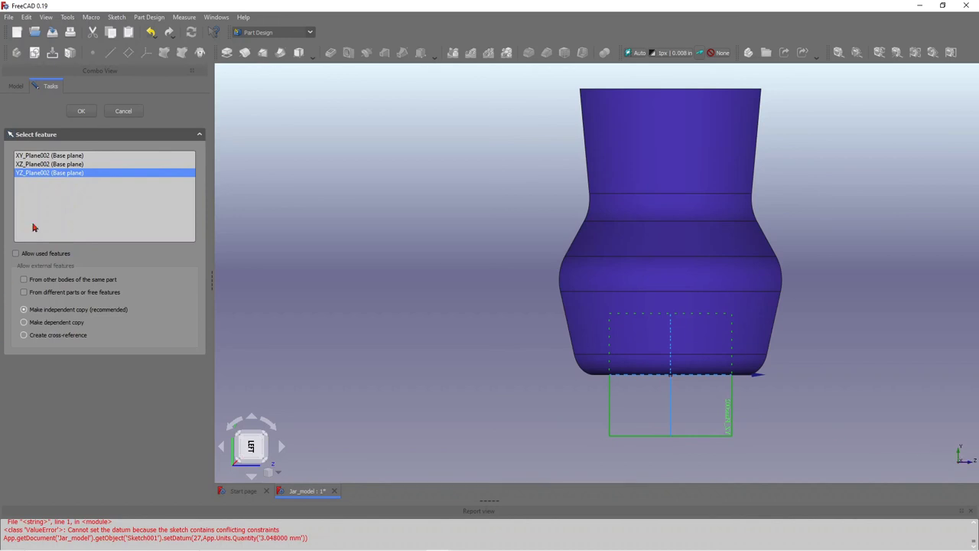
pyautogui.click(76, 114)
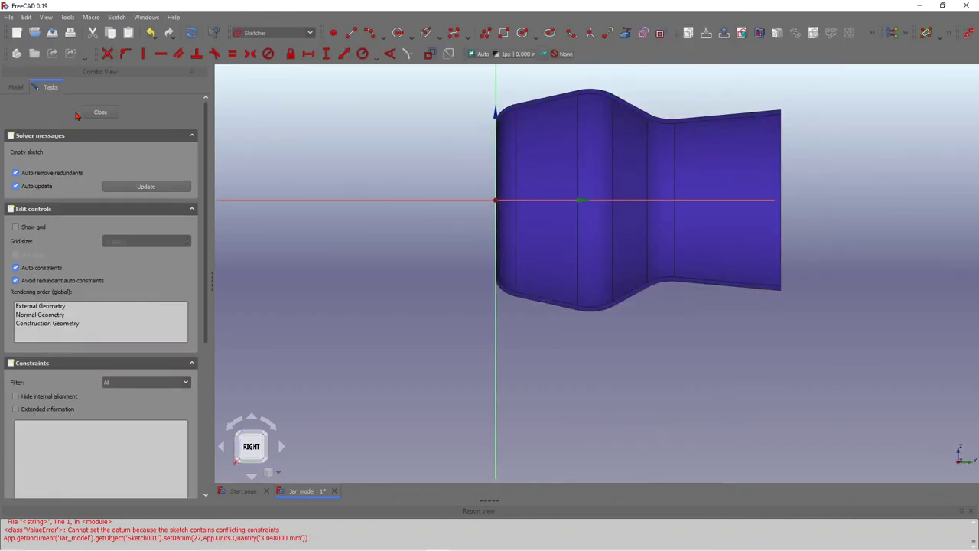
# Step: Draw an S-shaped B-spline with eight control points from just below the jar's base to above its rim
pyautogui.click(232, 427)
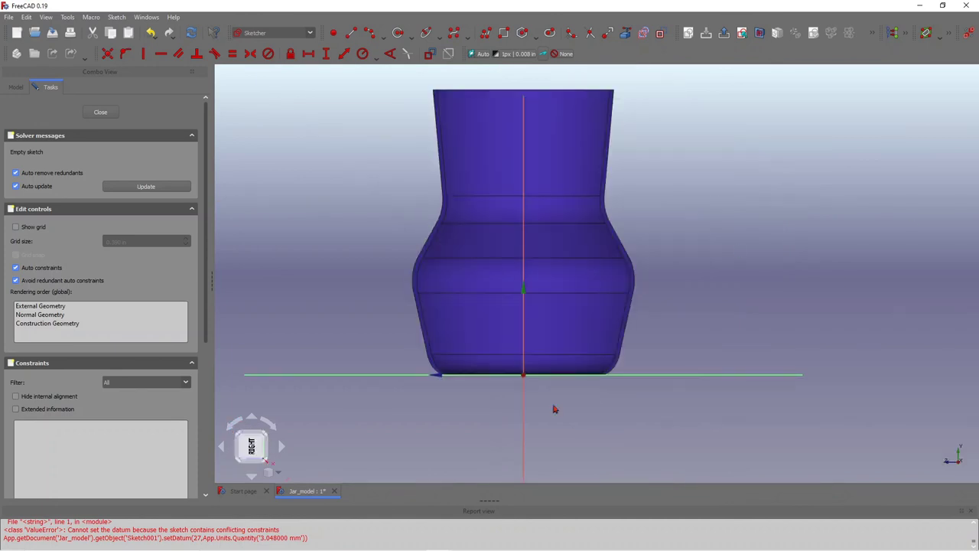
pyautogui.scroll(-2, 685, 268)
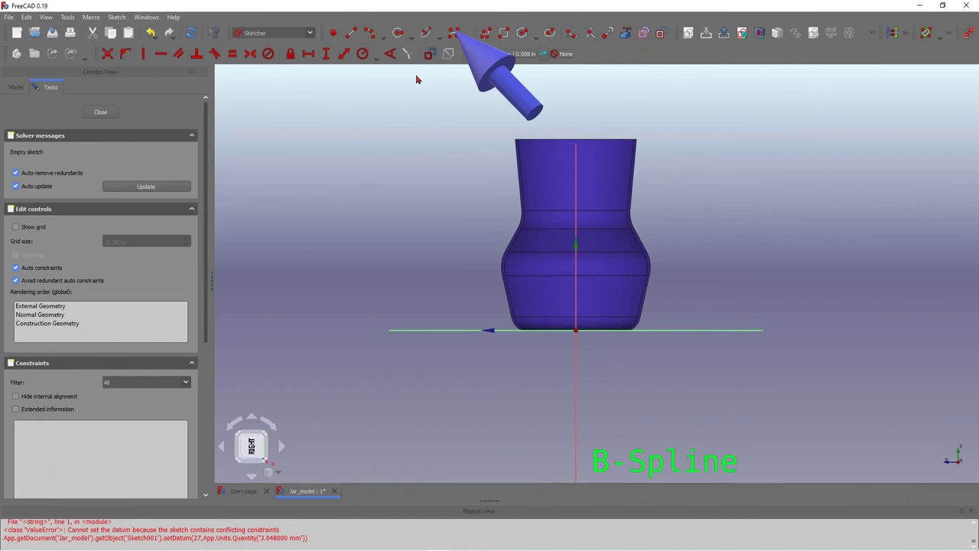
pyautogui.click(455, 34)
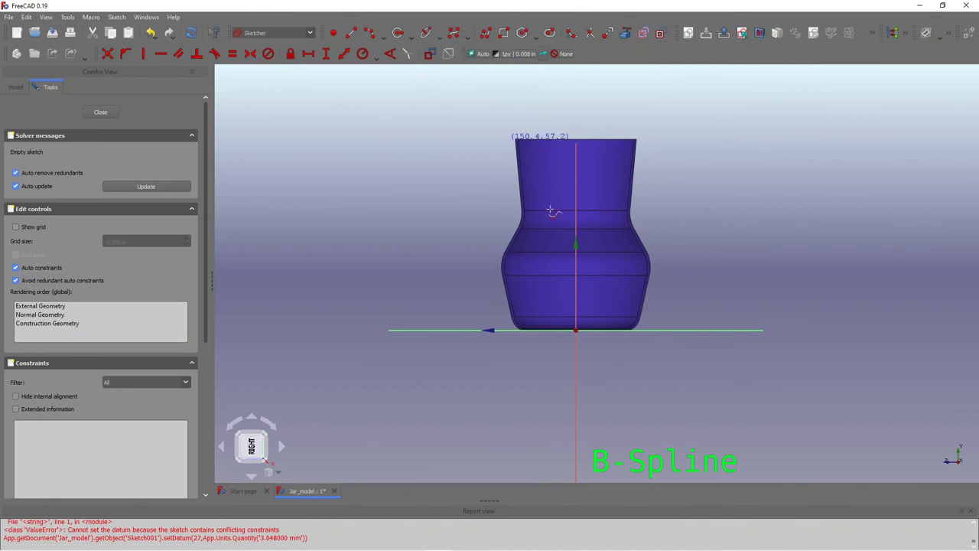
pyautogui.click(576, 340)
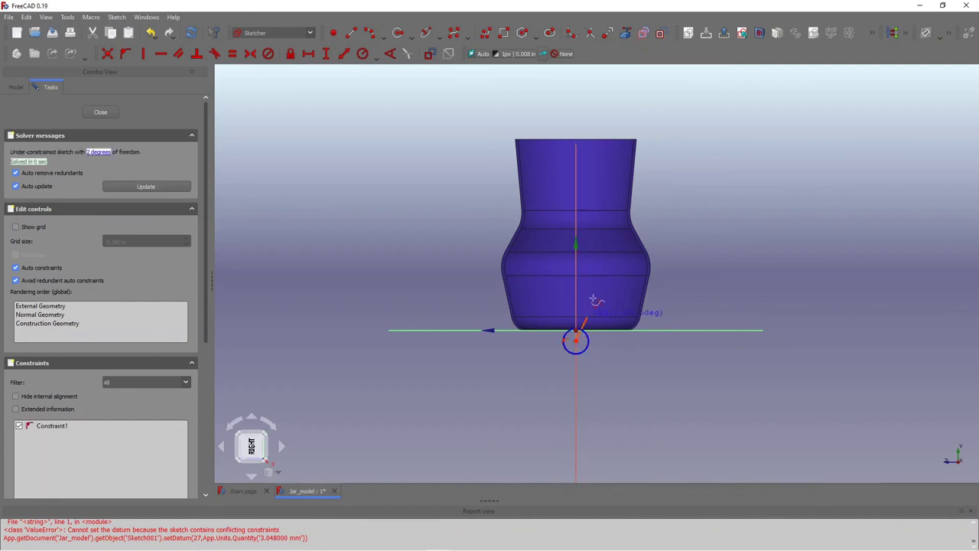
pyautogui.click(602, 297)
pyautogui.click(610, 263)
pyautogui.click(593, 231)
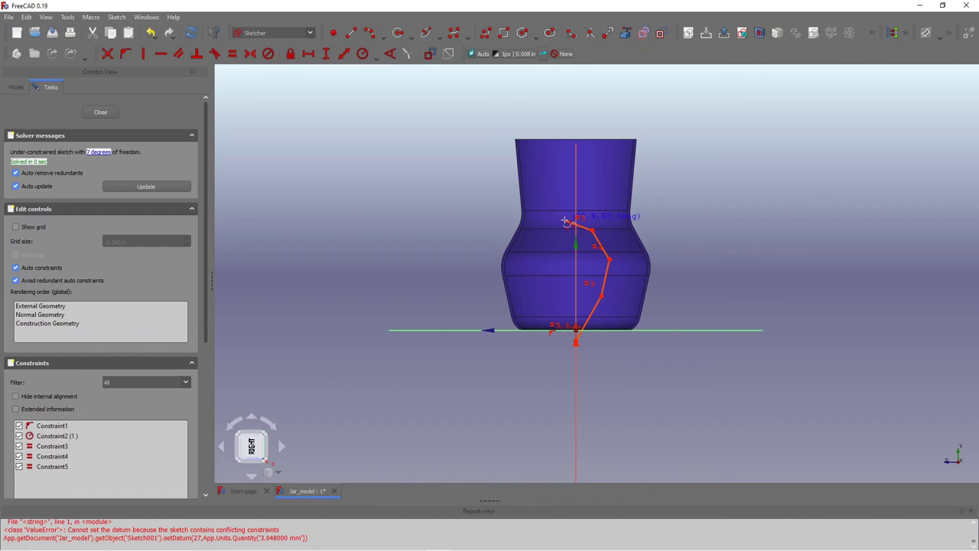
pyautogui.click(565, 222)
pyautogui.click(554, 188)
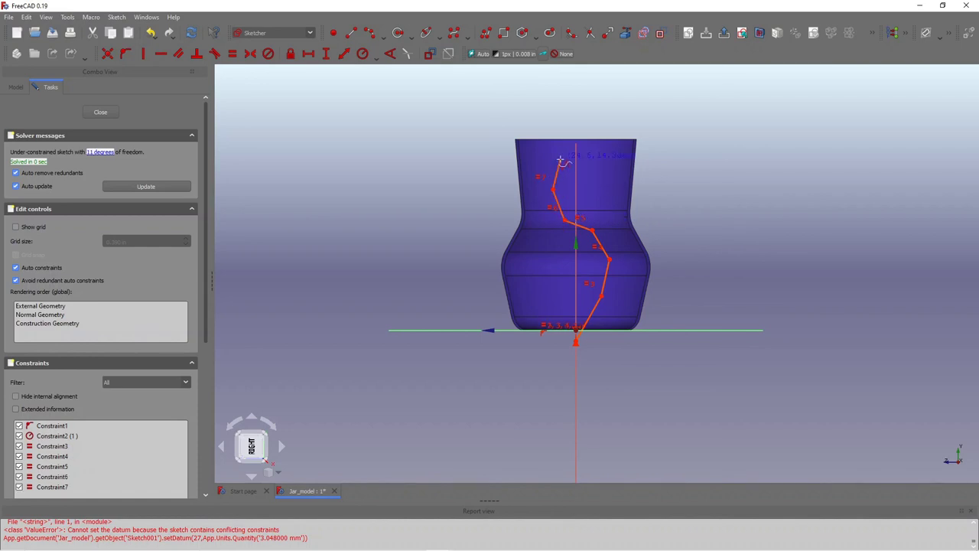
pyautogui.click(557, 156)
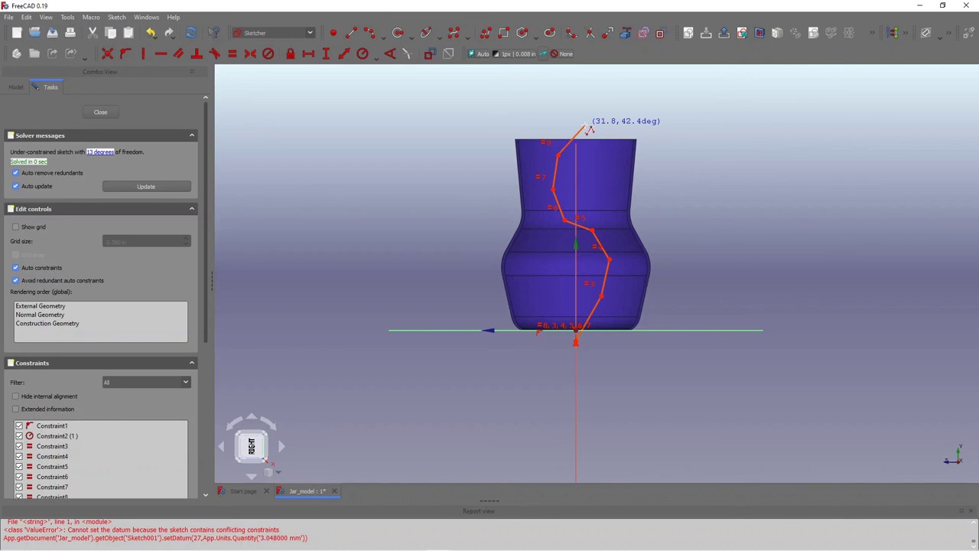
pyautogui.click(585, 124)
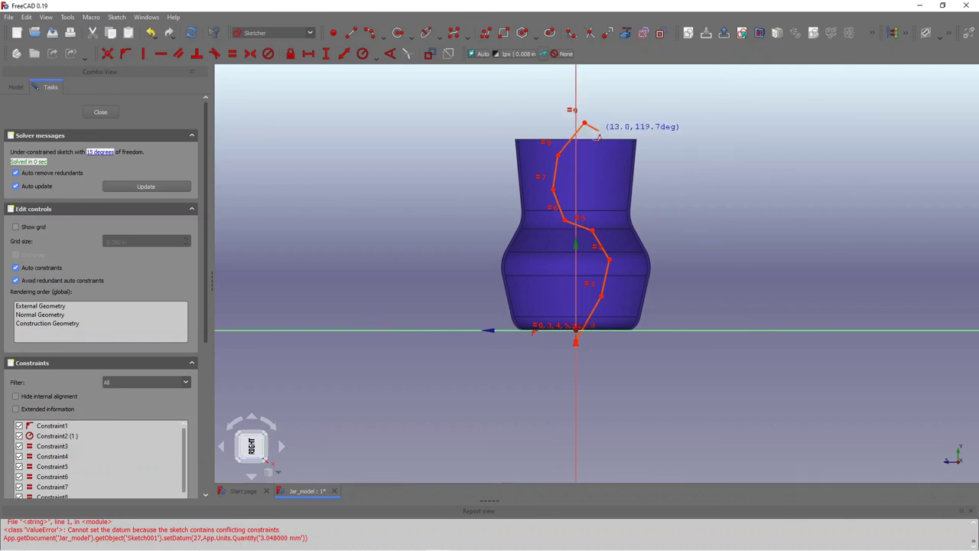
pyautogui.rightClick(599, 128)
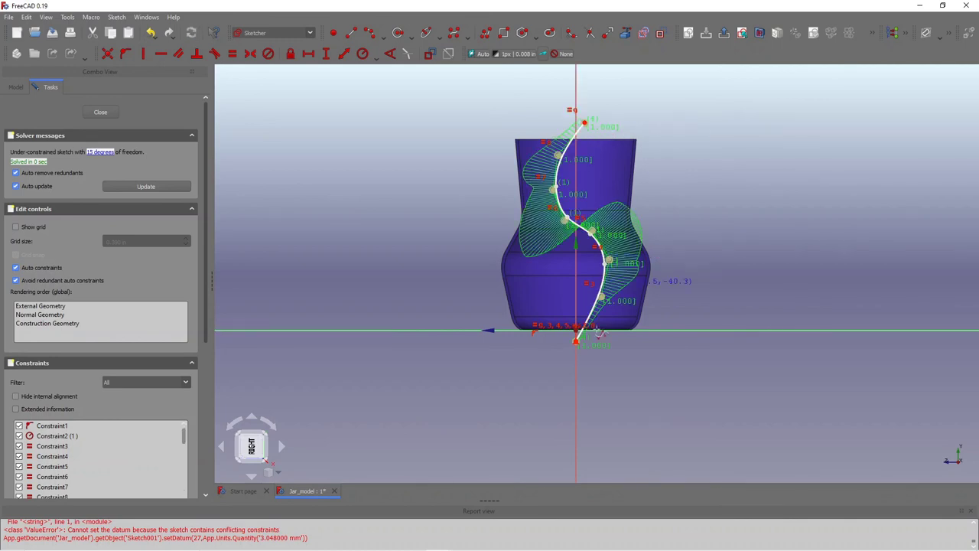
# Step: Move the B-spline's lower control points downward to smooth the bulge in the lower half of the curve
pyautogui.scroll(2, 605, 318)
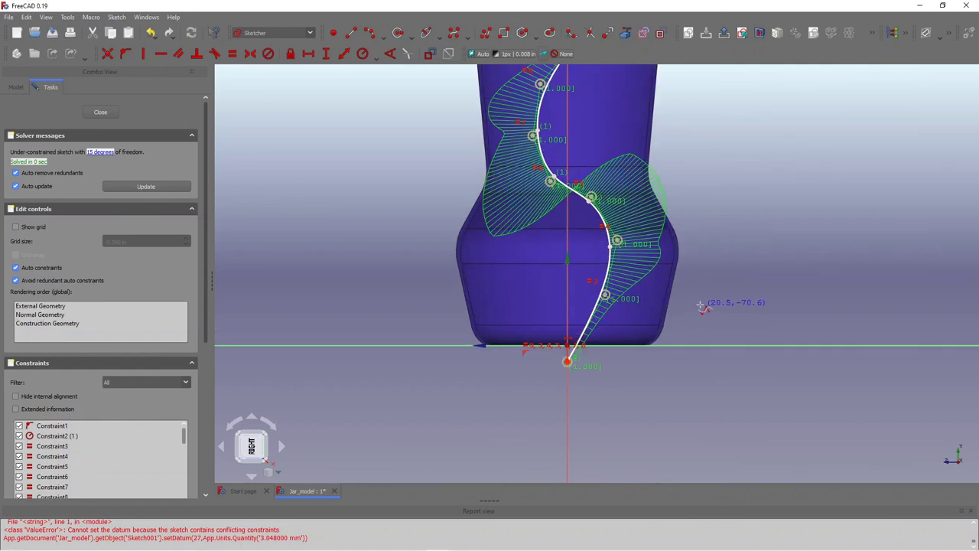
pyautogui.moveTo(606, 296); pyautogui.dragTo(607, 325)
pyautogui.moveTo(618, 241)
pyautogui.mouseDown()
pyautogui.moveTo(614, 262)
pyautogui.moveTo(613, 253)
pyautogui.mouseUp()
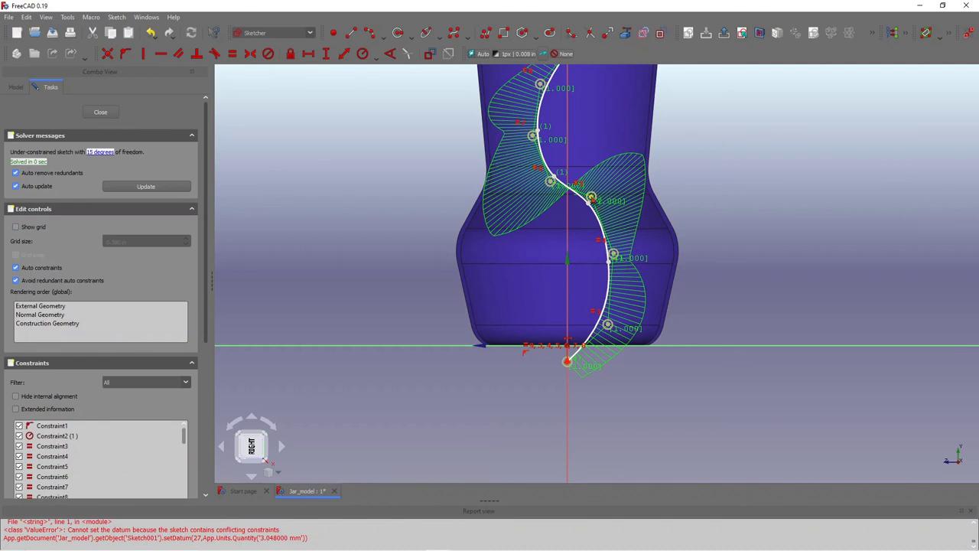
pyautogui.moveTo(593, 199); pyautogui.dragTo(594, 208)
pyautogui.moveTo(613, 255); pyautogui.dragTo(612, 263)
# Step: Move the B-spline's three upper-half control points upward to smooth the bulge in the upper half of the curve
pyautogui.scroll(-3, 612, 153)
pyautogui.scroll(3, 589, 100)
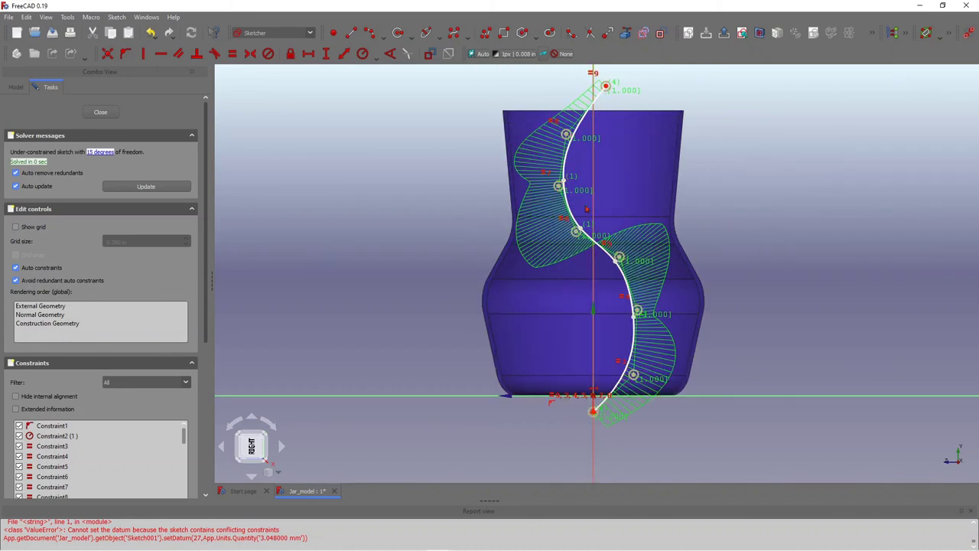
pyautogui.moveTo(577, 233); pyautogui.dragTo(566, 222)
pyautogui.moveTo(560, 186); pyautogui.dragTo(554, 170)
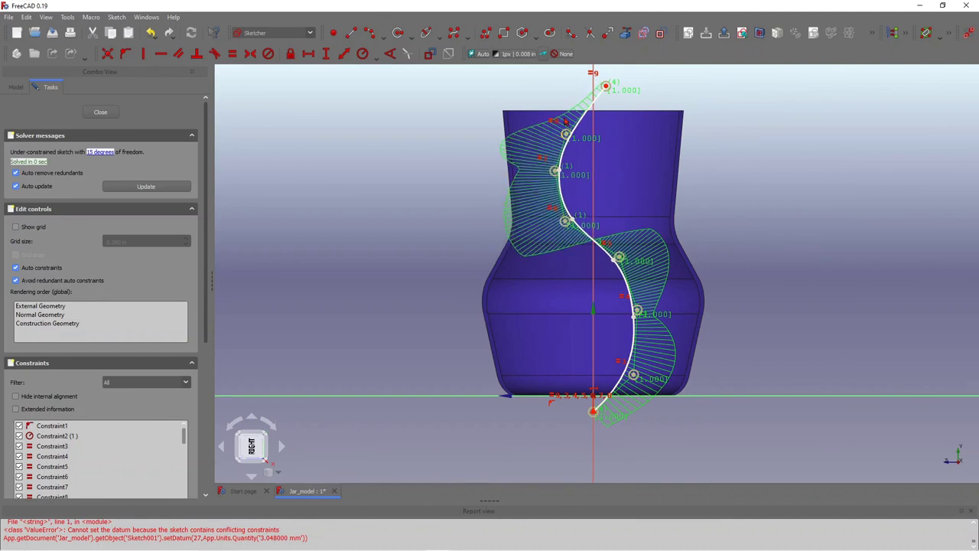
pyautogui.moveTo(566, 130); pyautogui.dragTo(566, 117)
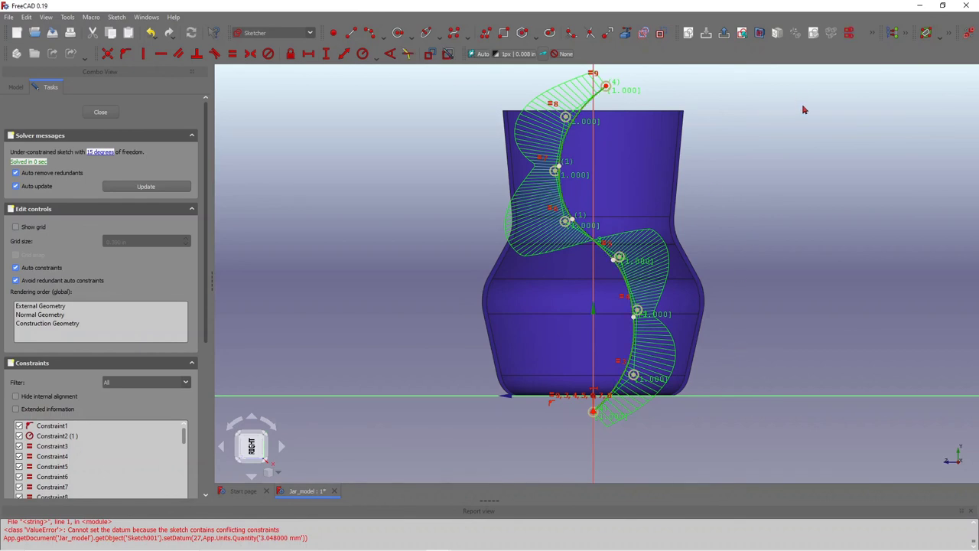
# Step: Copy the B-spline and place the copy a short distance beside the original, toward the outer side of its lower bulge
pyautogui.click(907, 39)
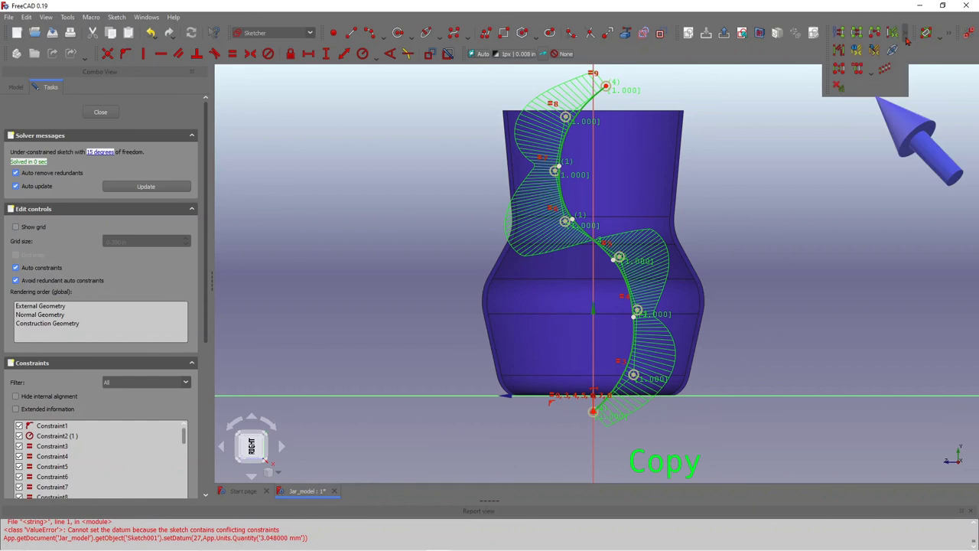
pyautogui.click(871, 71)
pyautogui.click(879, 95)
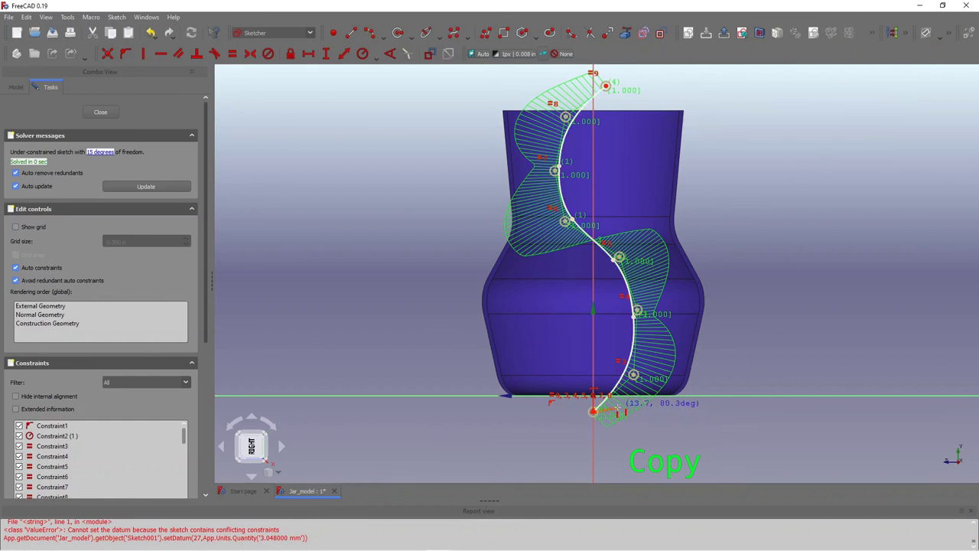
pyautogui.scroll(3, 621, 408)
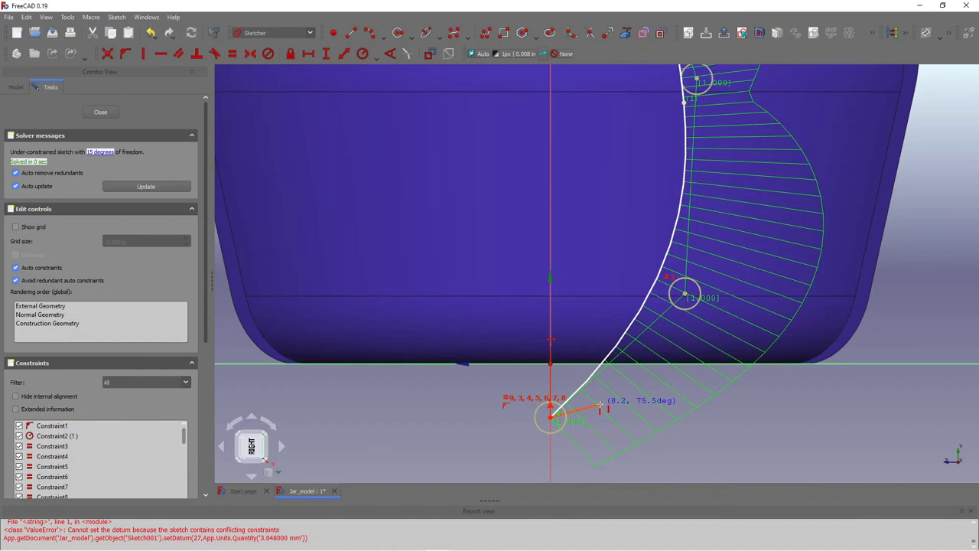
pyautogui.click(594, 409)
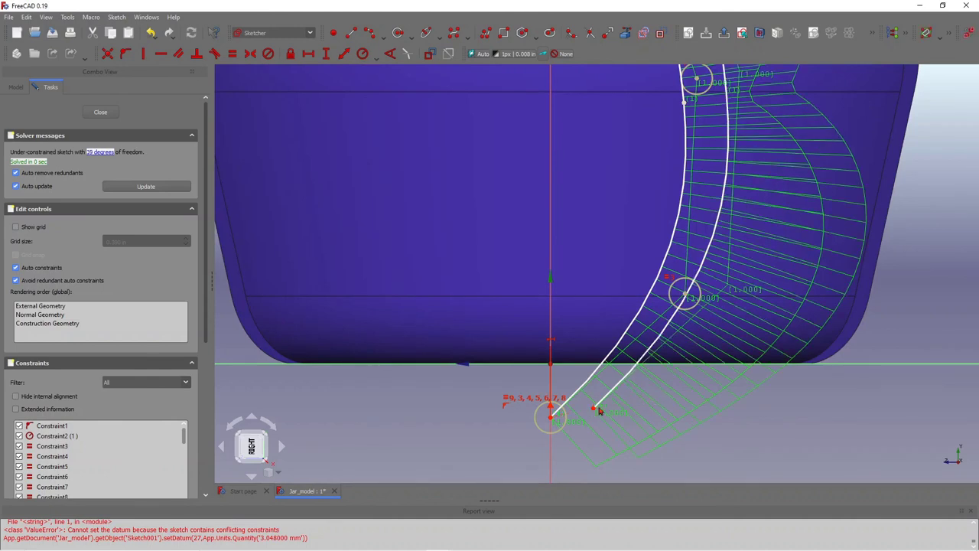
pyautogui.scroll(-5, 604, 398)
pyautogui.scroll(3, 616, 436)
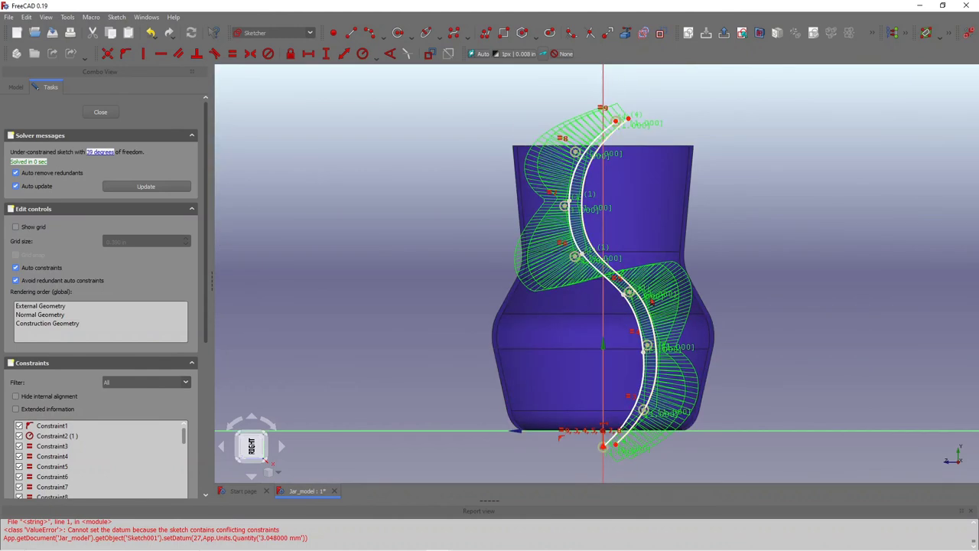
pyautogui.rightClick(635, 296)
pyautogui.click(820, 261)
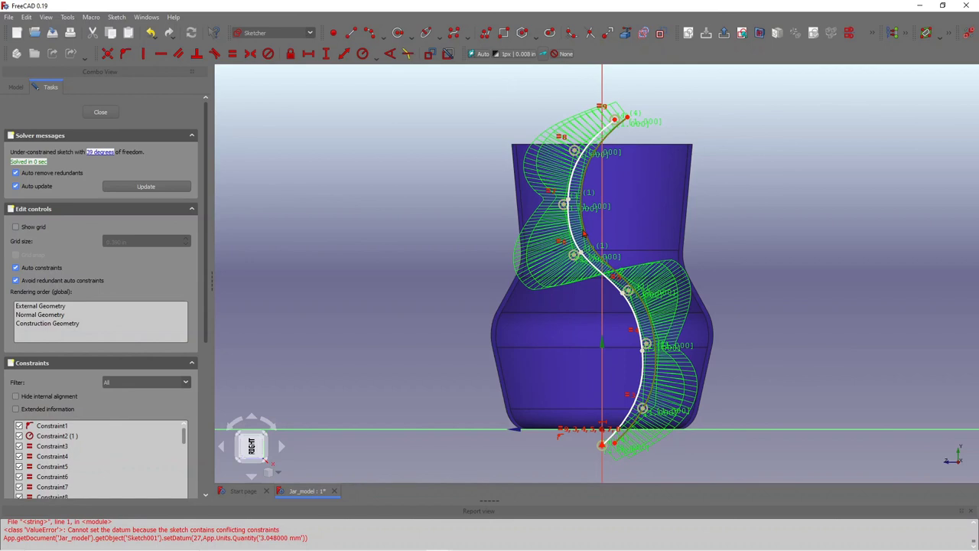
# Step: Shift the copied B-spline slightly closer to the original so the two curves form a narrow, level S-shaped band
pyautogui.moveTo(585, 229); pyautogui.dragTo(584, 236)
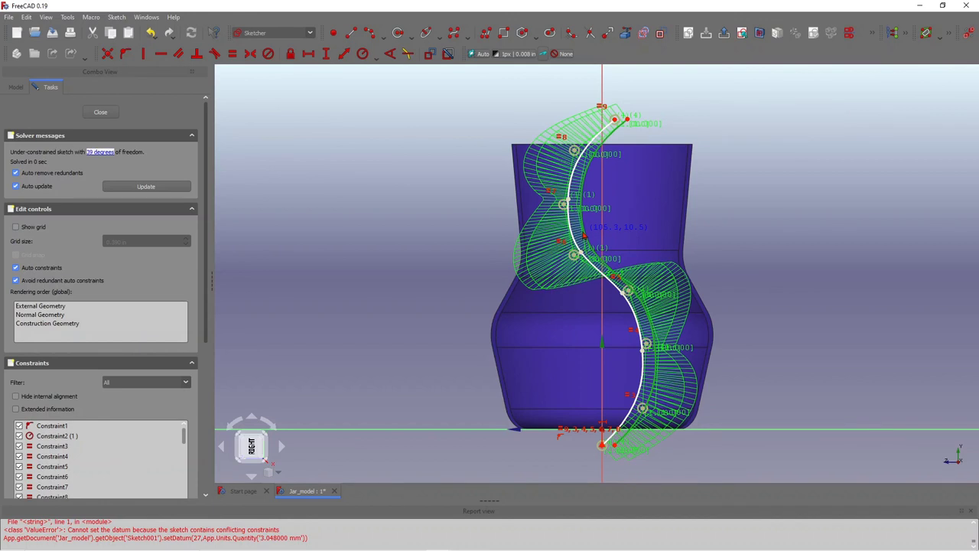
pyautogui.moveTo(585, 235); pyautogui.dragTo(584, 236)
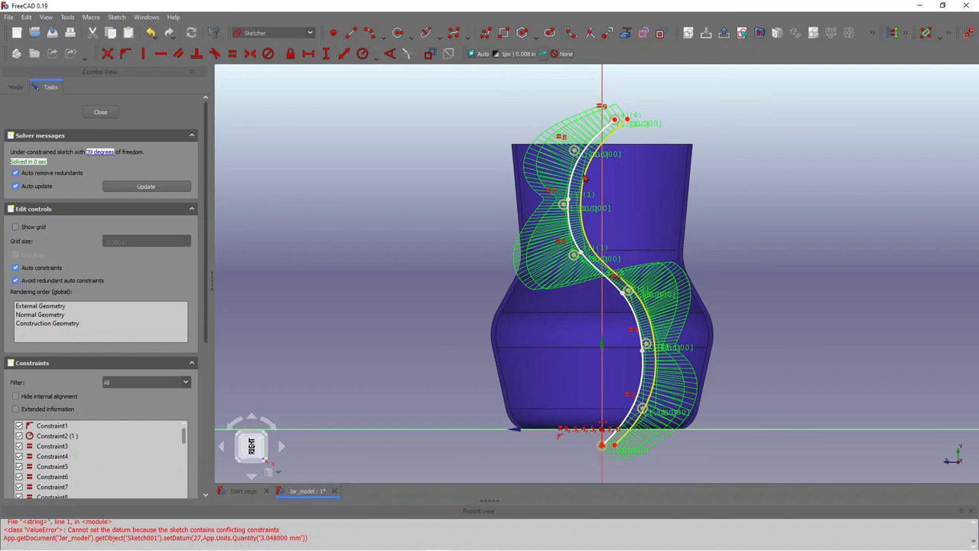
pyautogui.rightClick(583, 173)
pyautogui.click(596, 253)
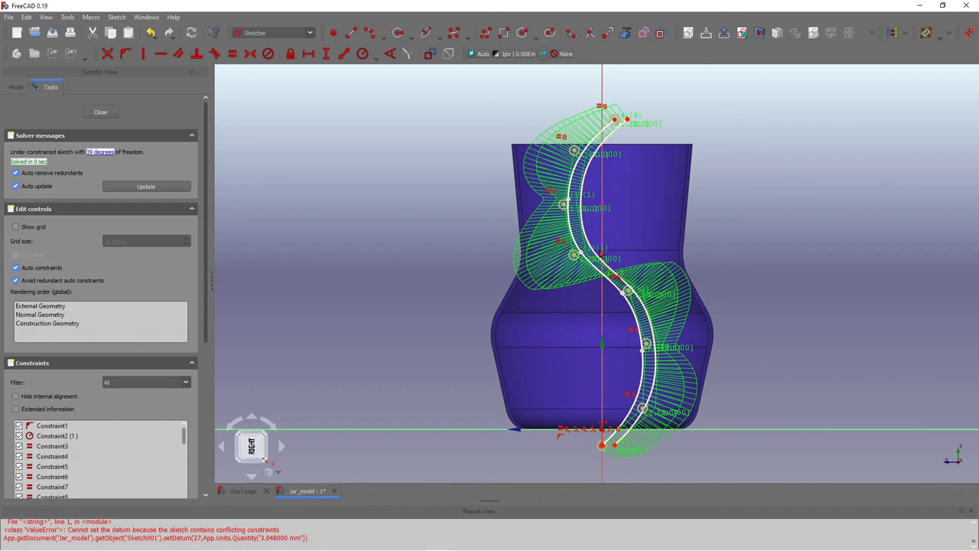
pyautogui.click(581, 234)
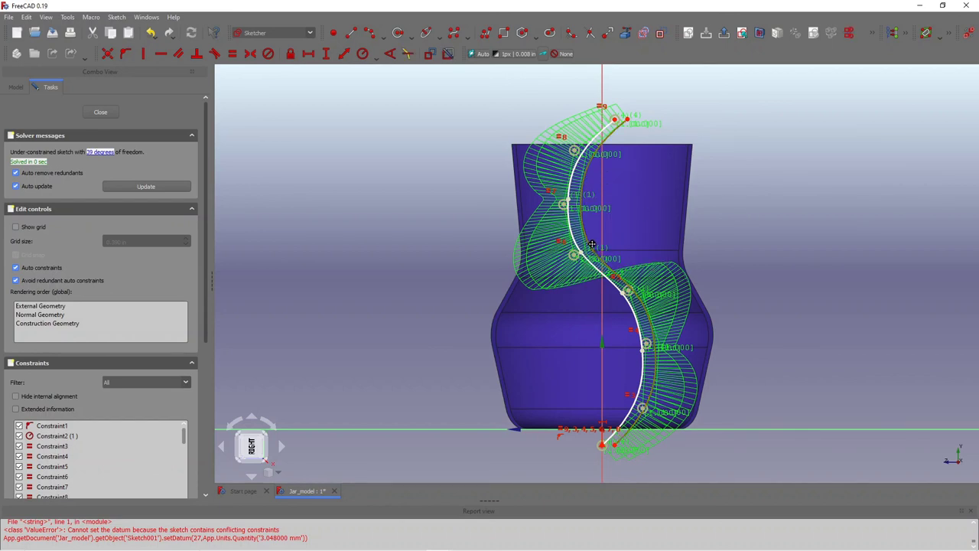
pyautogui.press('Escape')
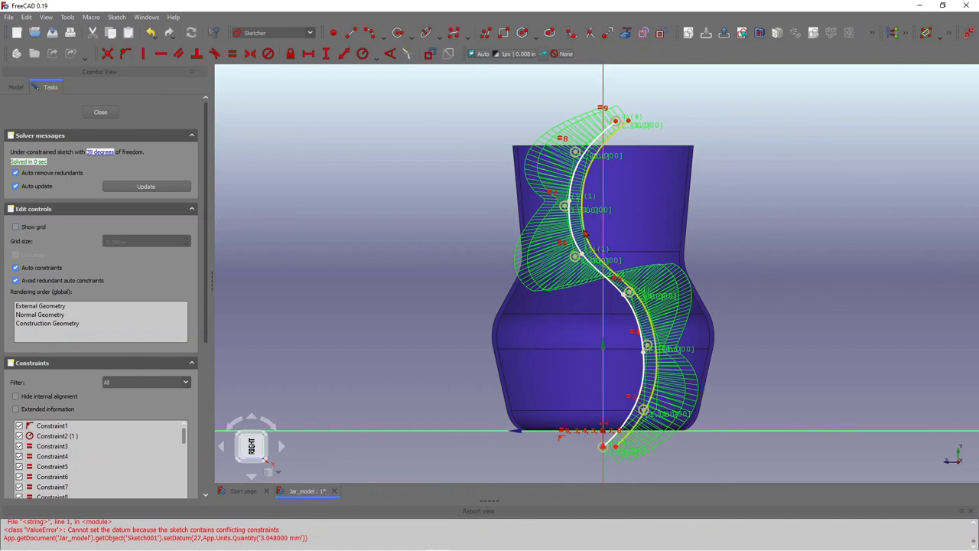
pyautogui.moveTo(586, 229); pyautogui.dragTo(585, 232)
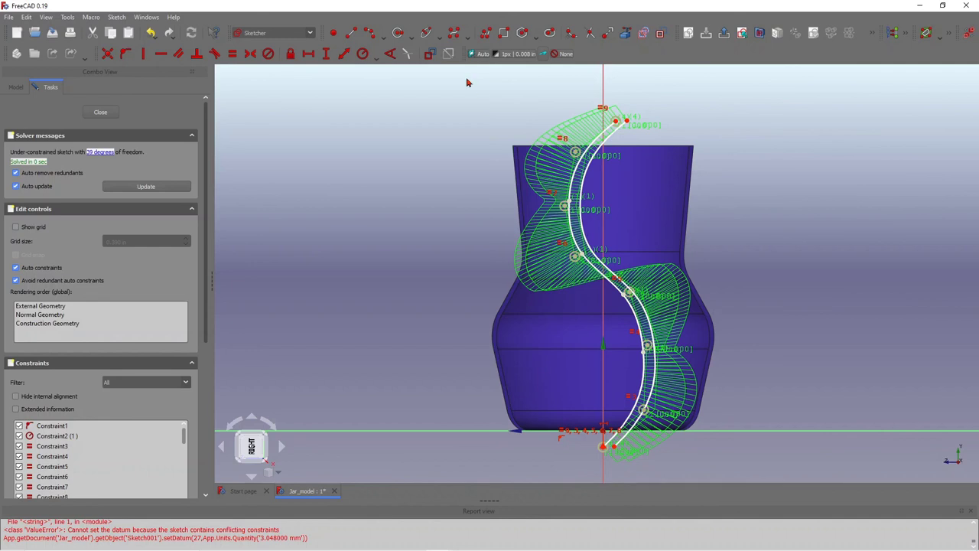
# Step: Close the S-shaped band with straight lines joining the two B-splines' endpoints below the base and above the rim
pyautogui.click(350, 34)
pyautogui.scroll(-3, 677, 141)
pyautogui.scroll(8, 635, 266)
pyautogui.click(631, 265)
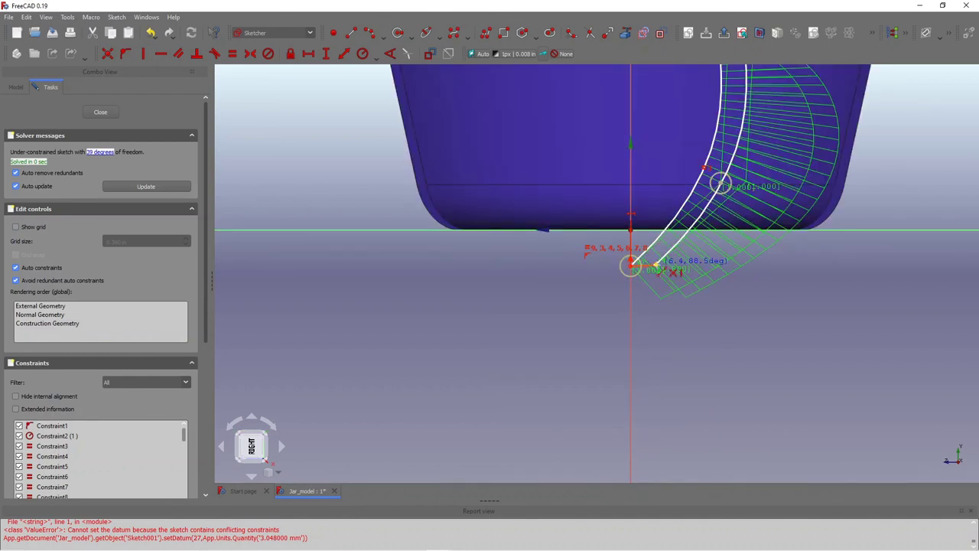
pyautogui.click(656, 264)
pyautogui.scroll(-5, 686, 306)
pyautogui.scroll(-2, 703, 201)
pyautogui.scroll(4, 717, 157)
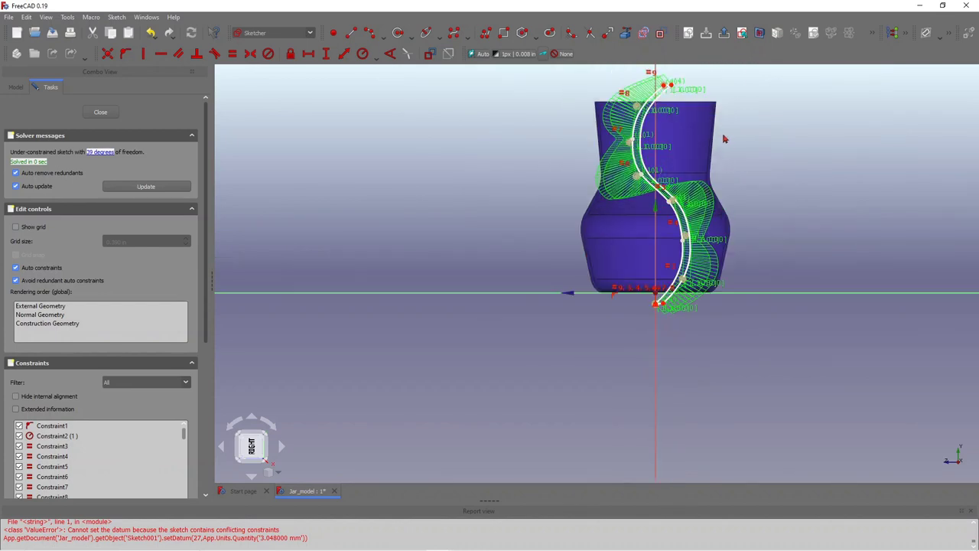
pyautogui.scroll(-2, 721, 166)
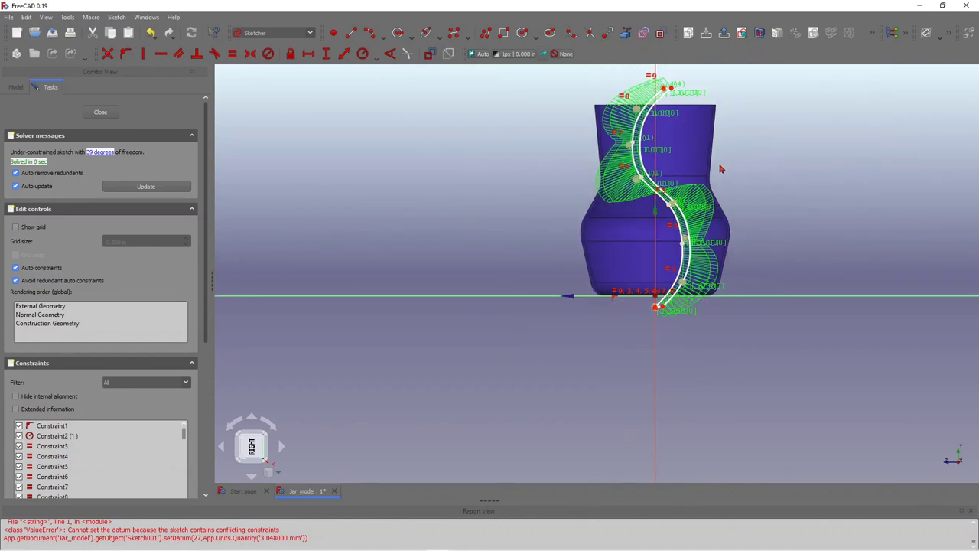
# Step: Finish the S-shaped band sketch and save the jar document
pyautogui.click(101, 115)
pyautogui.scroll(-3, 691, 174)
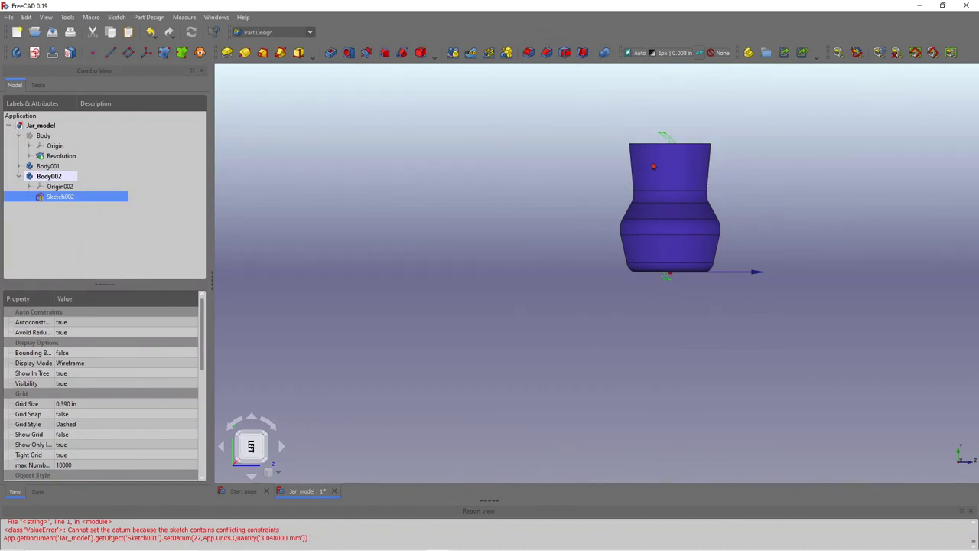
pyautogui.scroll(2, 756, 146)
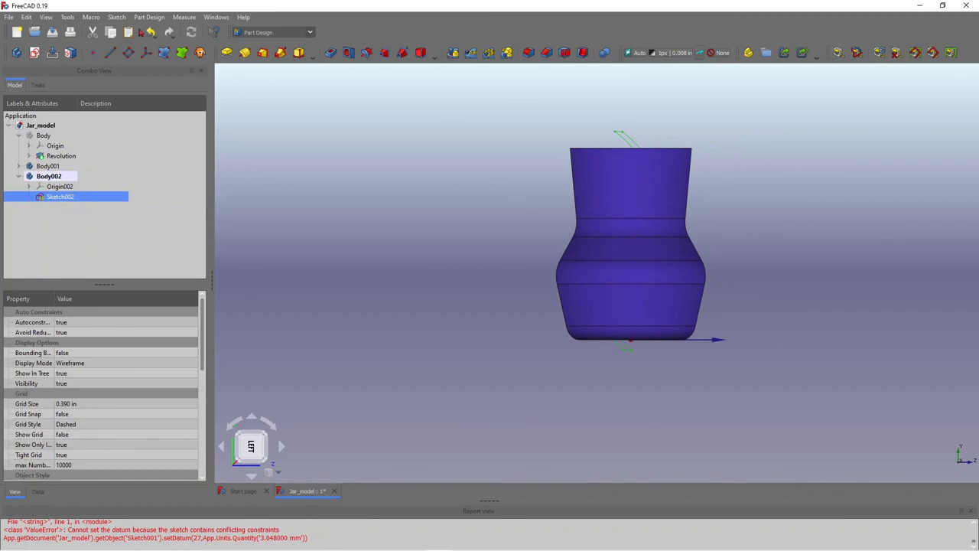
pyautogui.click(9, 17)
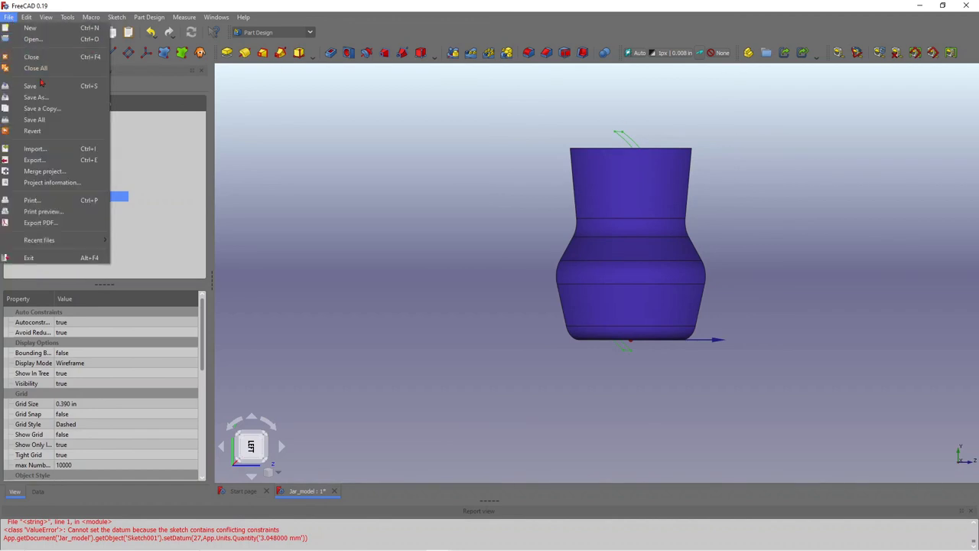
pyautogui.click(31, 66)
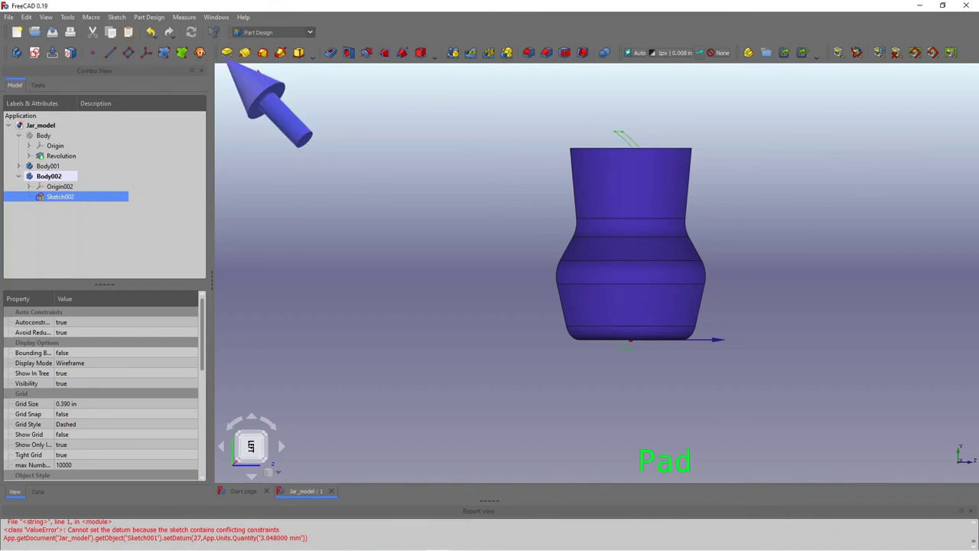
# Step: Pad the S-shaped band sketch with the Two dimensions type so it extends out through the jar's wall
pyautogui.click(227, 52)
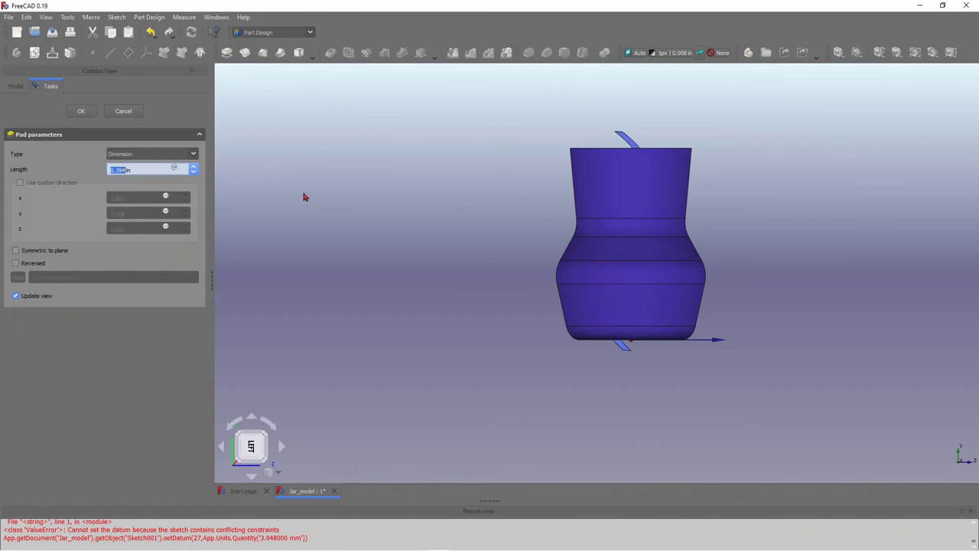
pyautogui.click(192, 154)
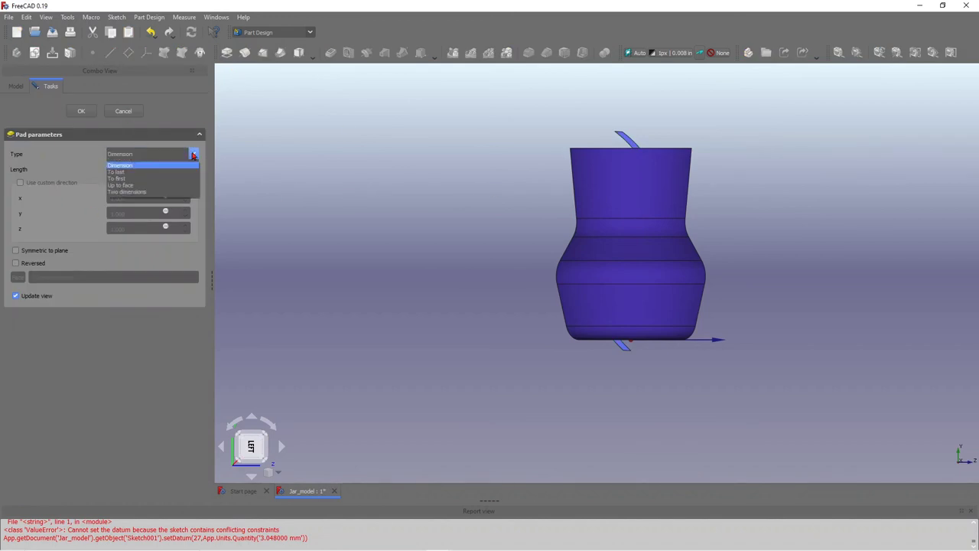
pyautogui.click(136, 192)
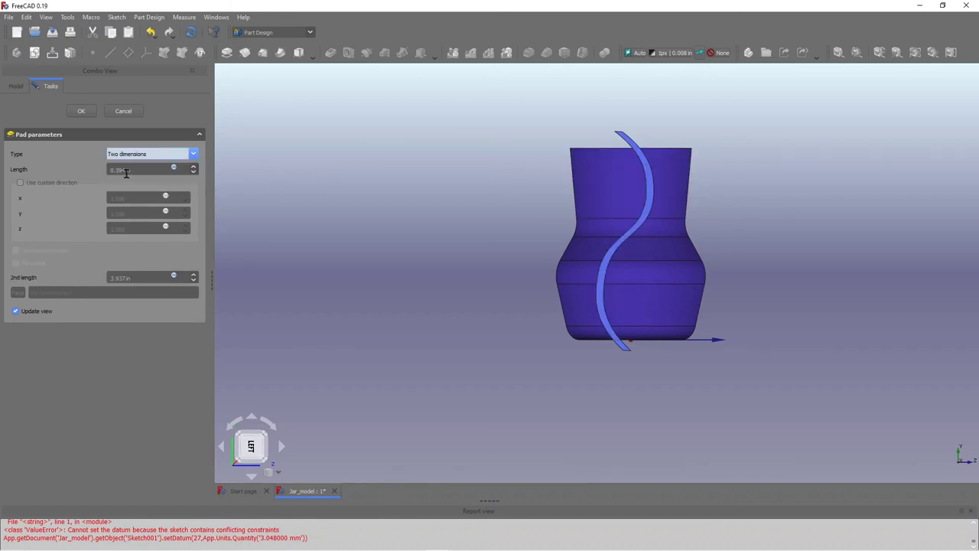
pyautogui.moveTo(706, 207)
pyautogui.mouseDown(button='middle')
pyautogui.moveTo(724, 257)
pyautogui.moveTo(622, 288)
pyautogui.moveTo(601, 227)
pyautogui.moveTo(495, 251)
pyautogui.moveTo(612, 247)
pyautogui.moveTo(691, 212)
pyautogui.mouseUp(button='middle')
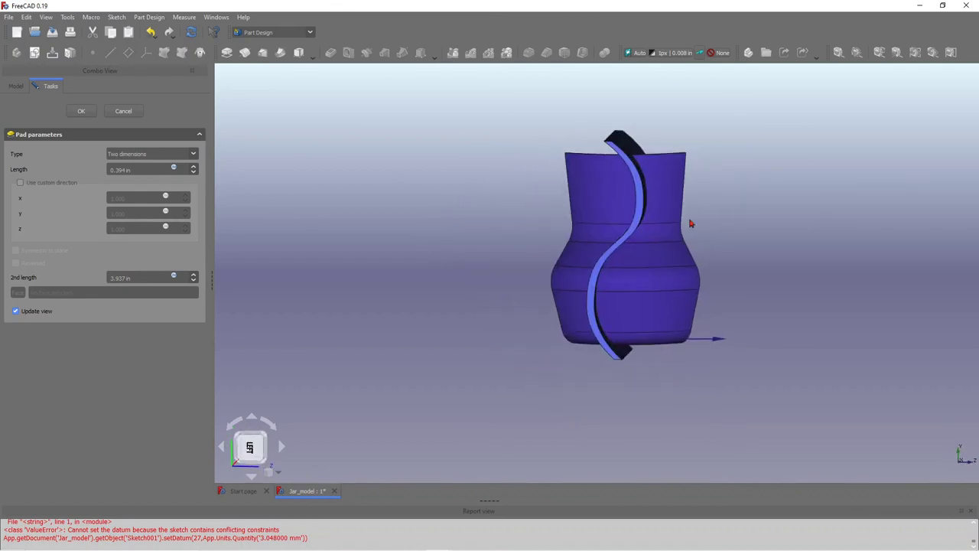
pyautogui.moveTo(742, 230); pyautogui.dragTo(634, 295, button='middle')
pyautogui.press('1')
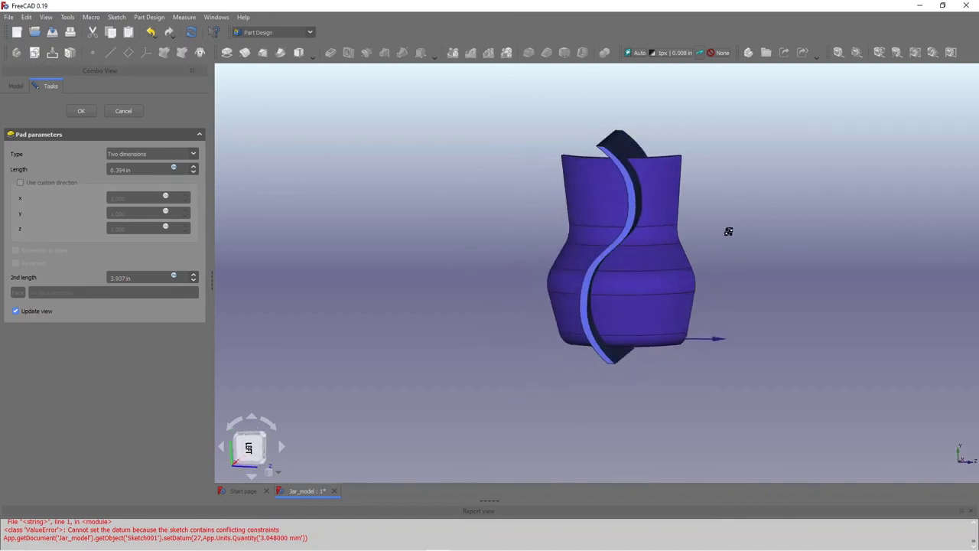
pyautogui.click(87, 113)
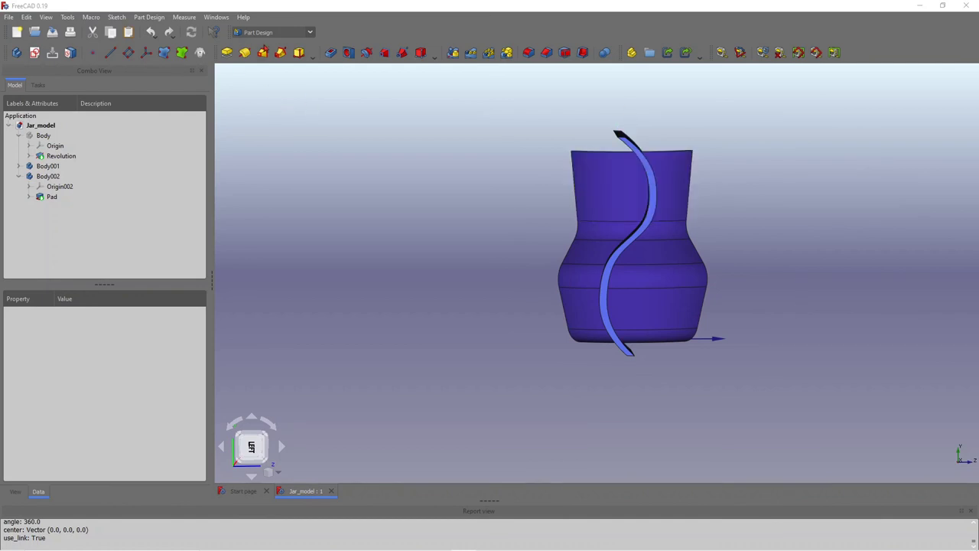
# Step: In the Part workbench, create a Boolean intersection with Body001 as first shape and Body002 as second shape
pyautogui.click(310, 33)
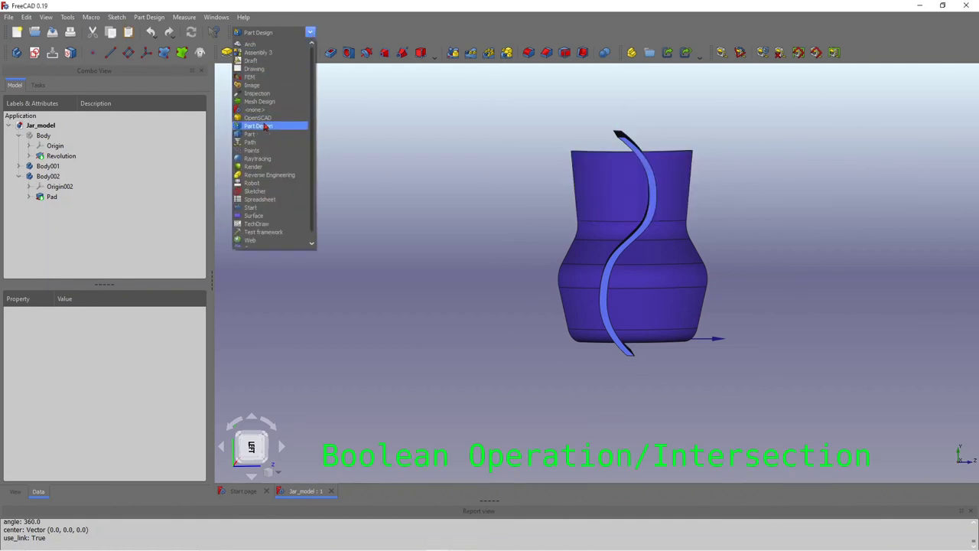
pyautogui.click(262, 134)
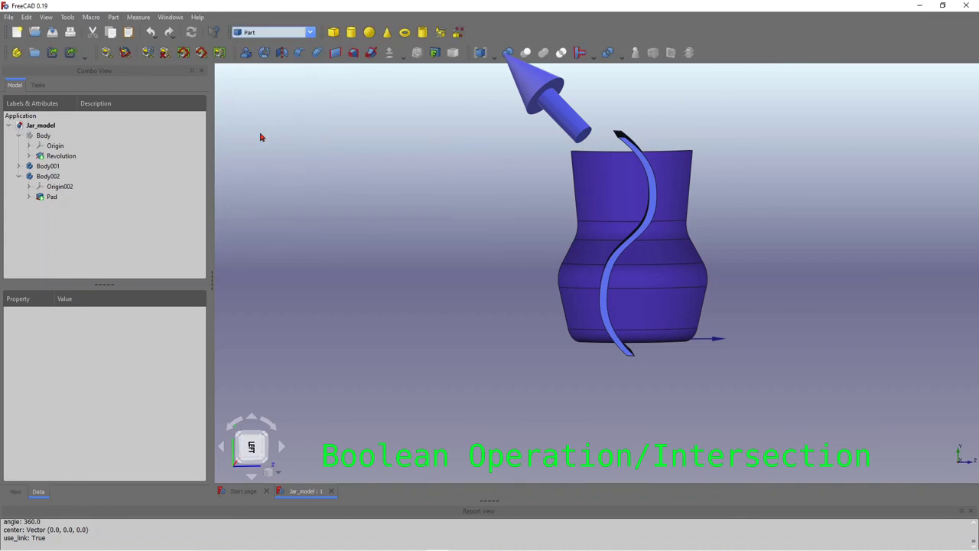
pyautogui.click(508, 52)
pyautogui.click(32, 179)
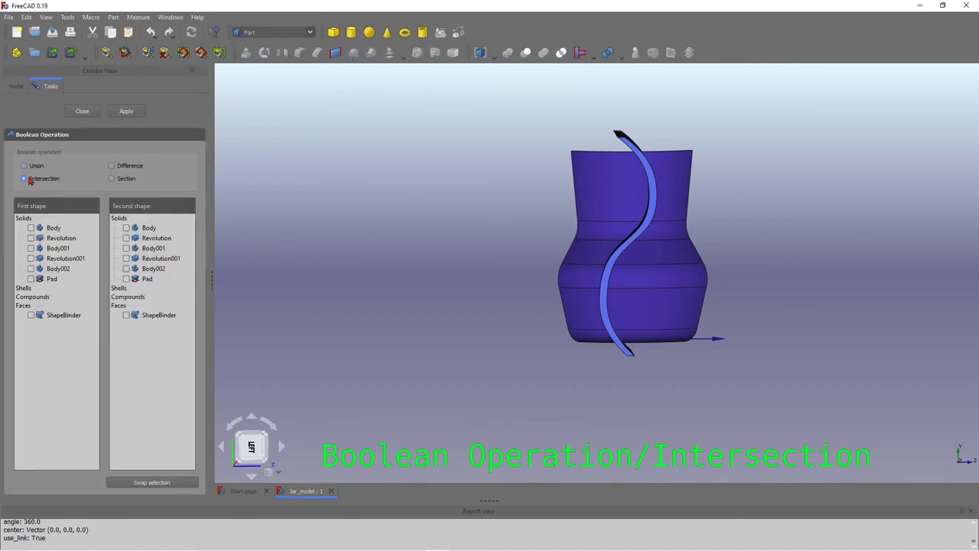
pyautogui.click(30, 249)
pyautogui.click(125, 113)
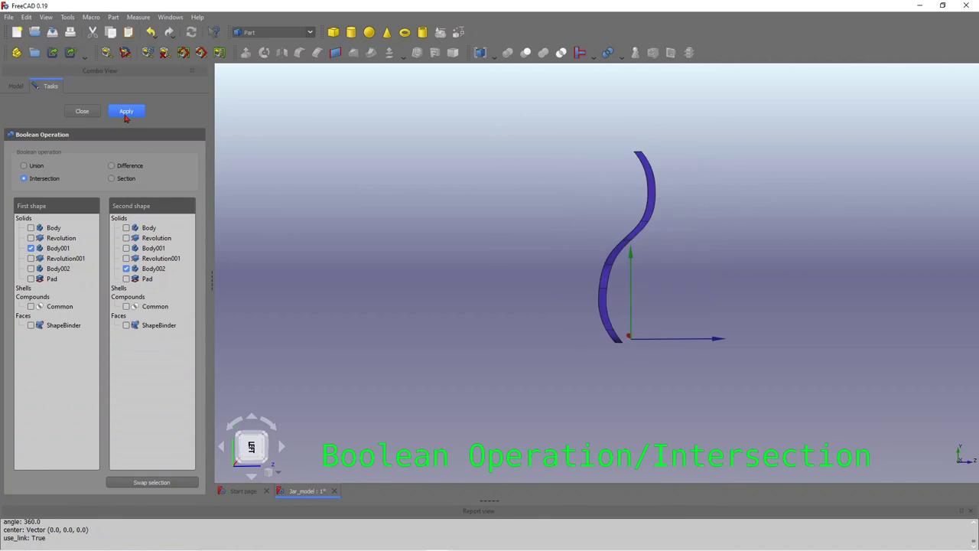
pyautogui.click(84, 114)
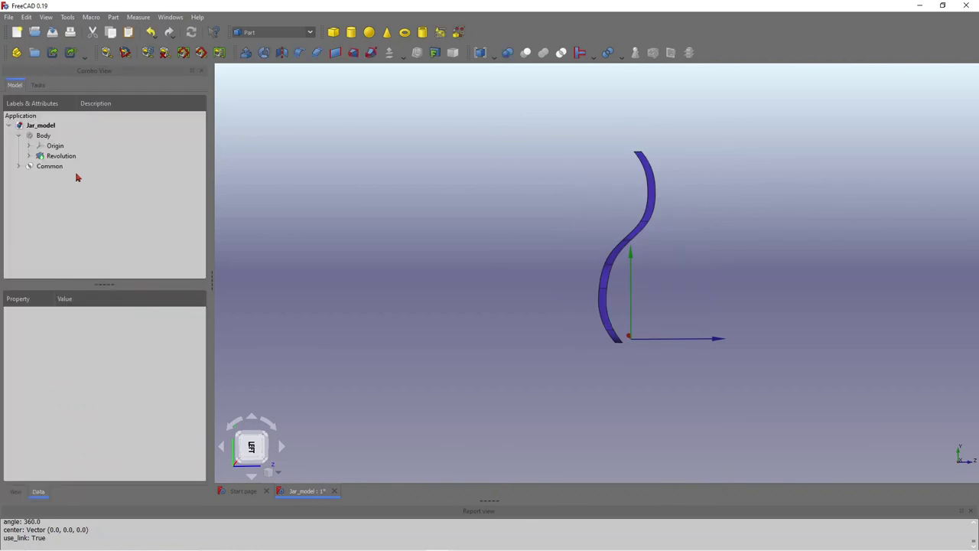
# Step: Expand the intersection and its two source bodies in the model tree and examine the S-shaped strip from an angle
pyautogui.click(18, 166)
pyautogui.click(29, 176)
pyautogui.click(29, 217)
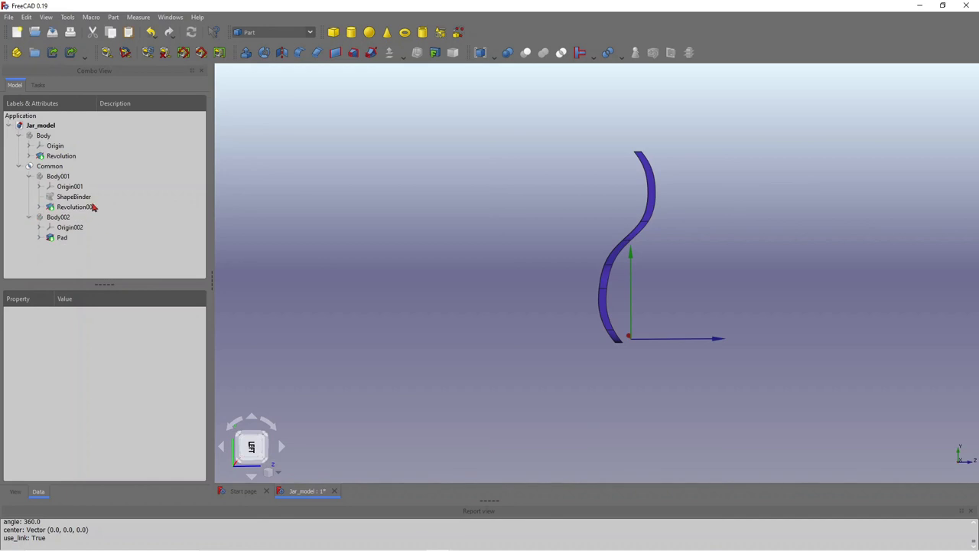
pyautogui.moveTo(534, 236); pyautogui.dragTo(504, 220, button='middle')
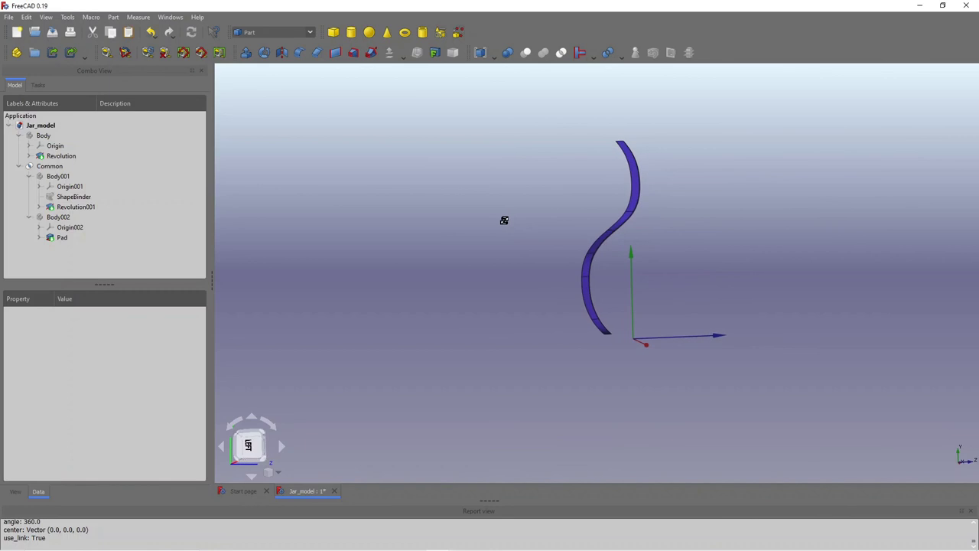
# Step: Show the jar's main Body again and set its Revolution angle to 360°
pyautogui.click(44, 136)
pyautogui.press('space')
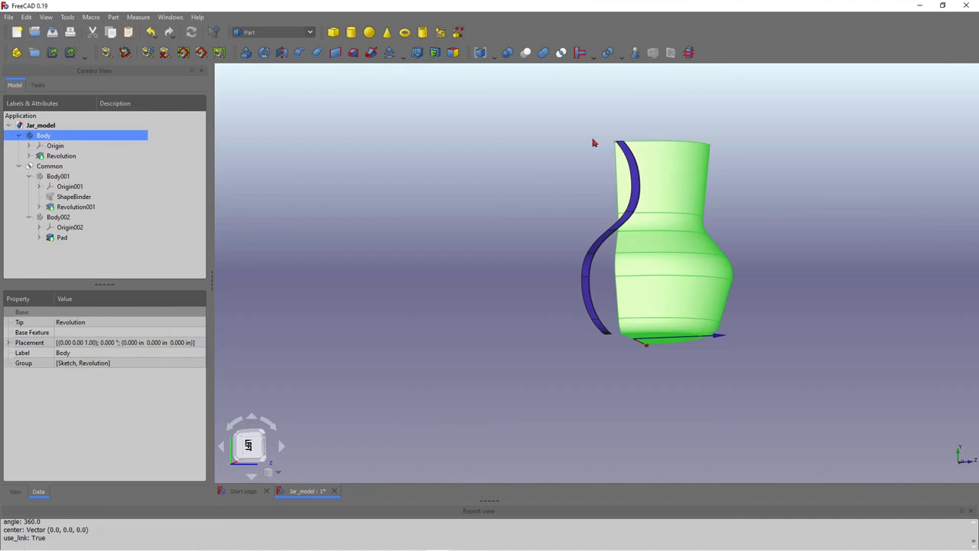
pyautogui.doubleClick(67, 157)
pyautogui.moveTo(122, 170); pyautogui.dragTo(99, 169)
pyautogui.write('360.000')
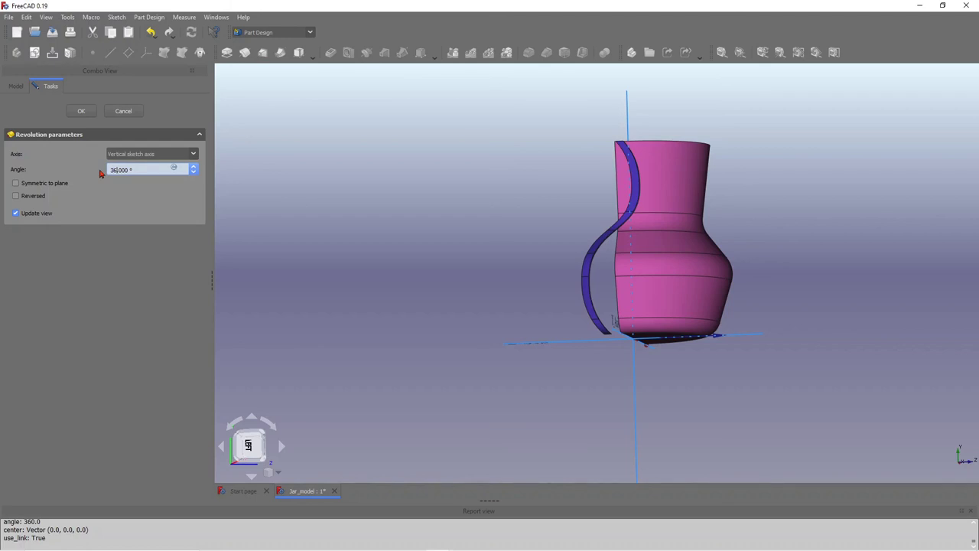
pyautogui.click(82, 113)
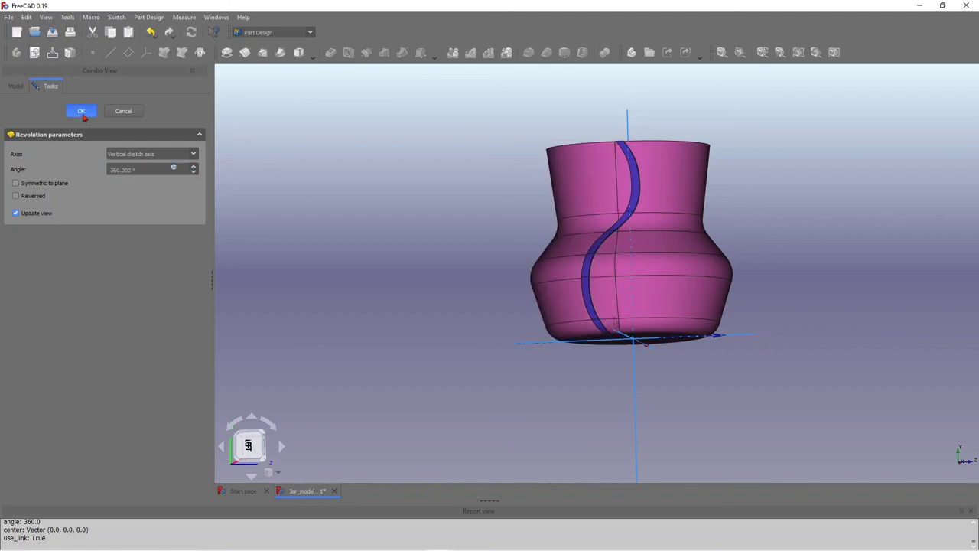
pyautogui.click(16, 85)
# Step: Delete the broken ShapeBinder from Body001, accepting the dependency on Sketch001
pyautogui.moveTo(70, 204)
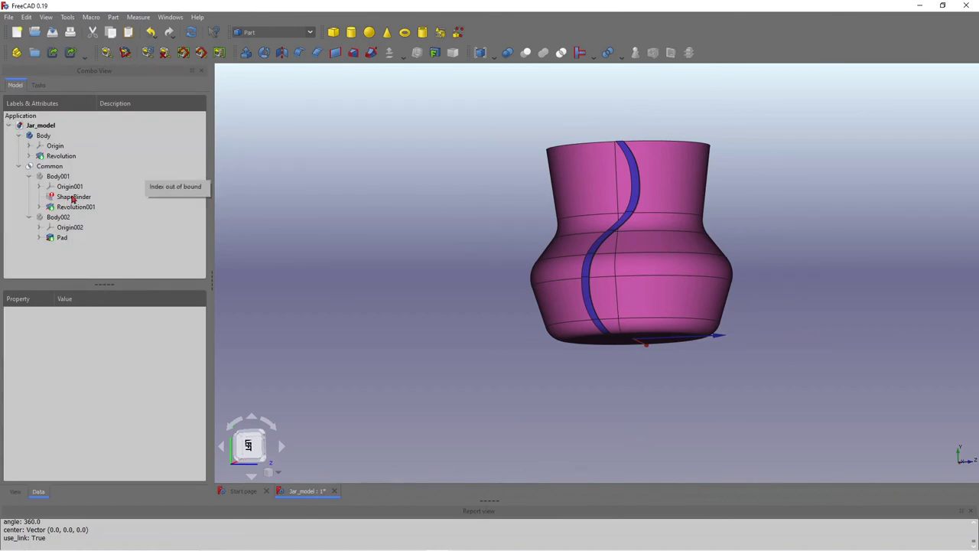
pyautogui.click(73, 197)
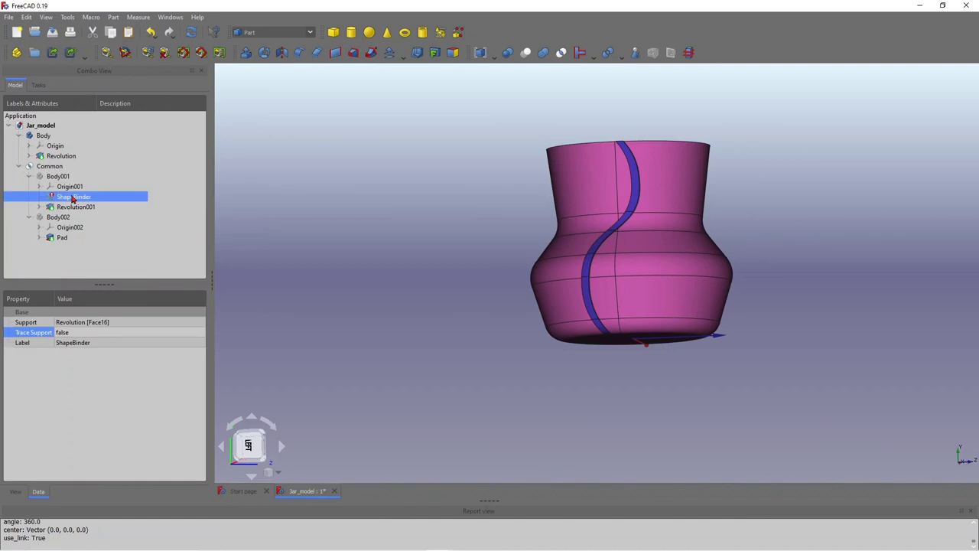
pyautogui.rightClick(73, 199)
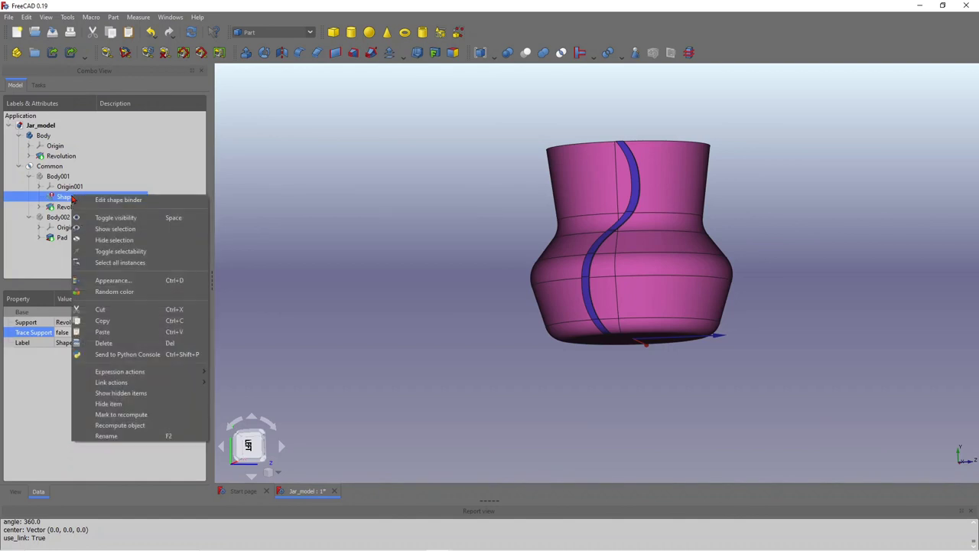
pyautogui.click(123, 343)
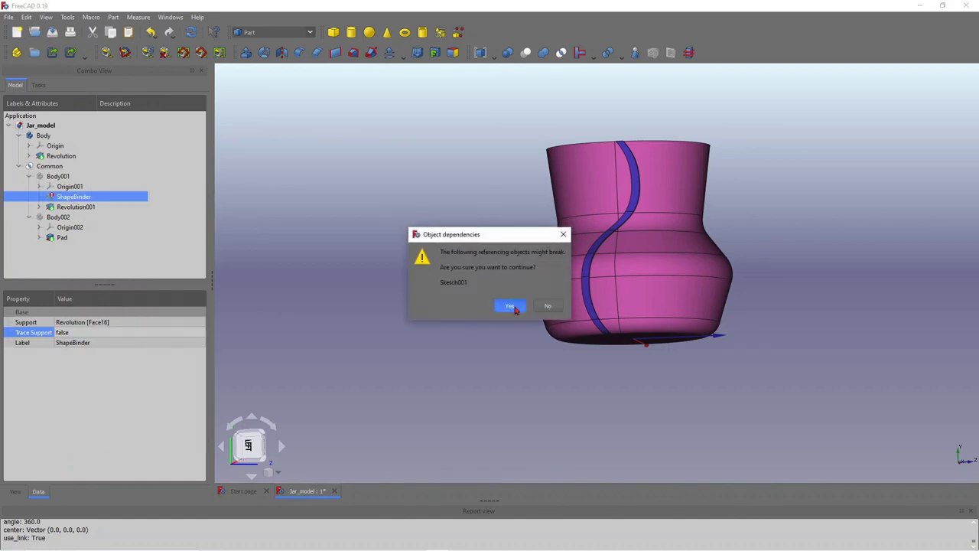
pyautogui.click(511, 307)
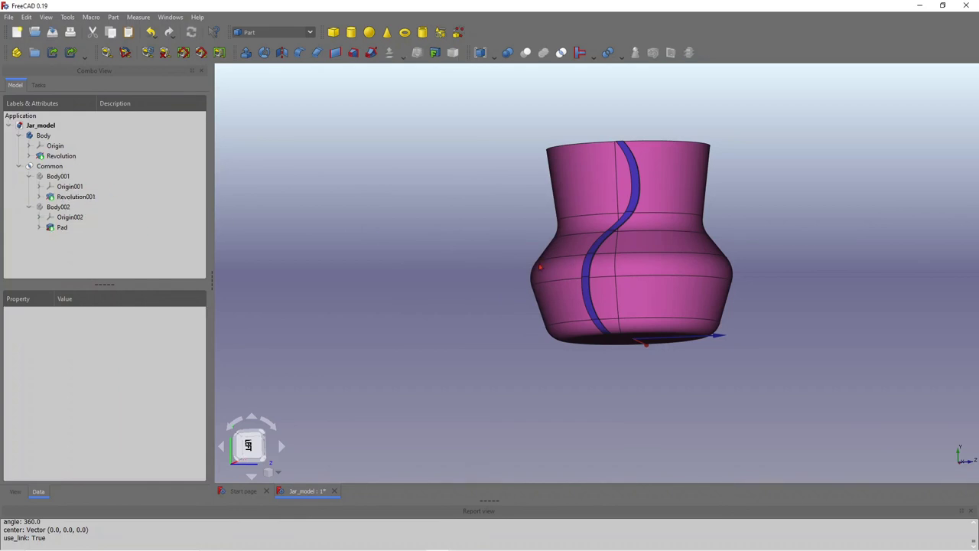
pyautogui.moveTo(666, 243); pyautogui.dragTo(651, 260, button='middle')
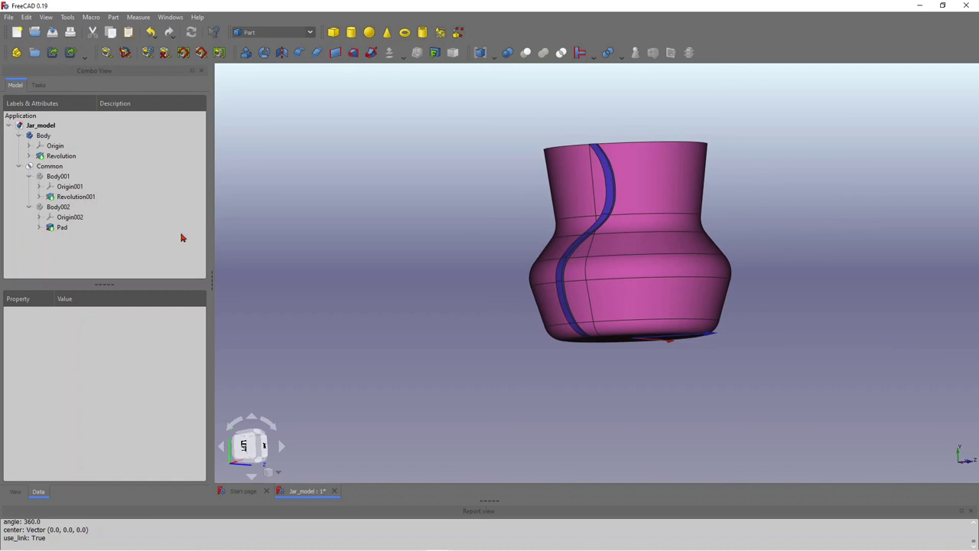
# Step: In the Part Design workbench, create a new body that uses the Common intersection strip as its base feature
pyautogui.click(51, 167)
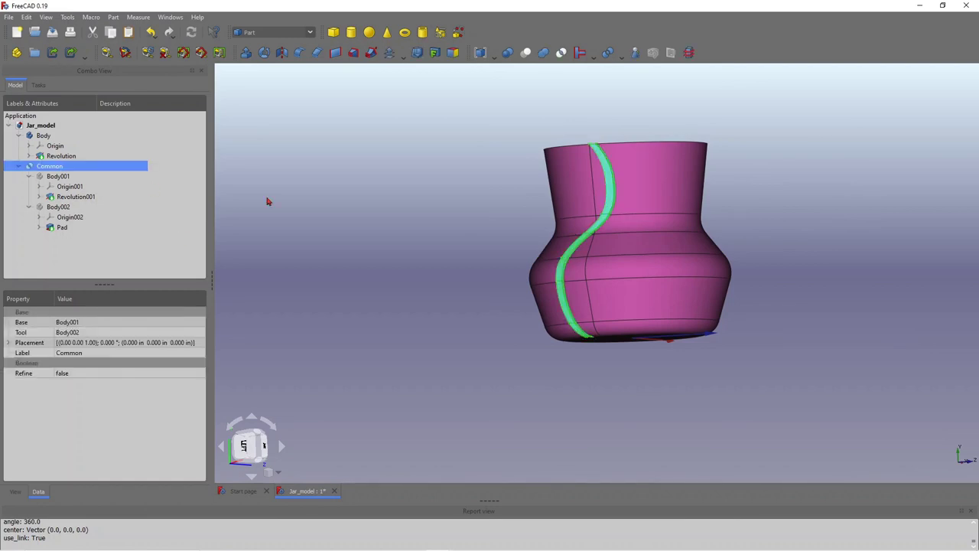
pyautogui.click(310, 33)
pyautogui.click(260, 125)
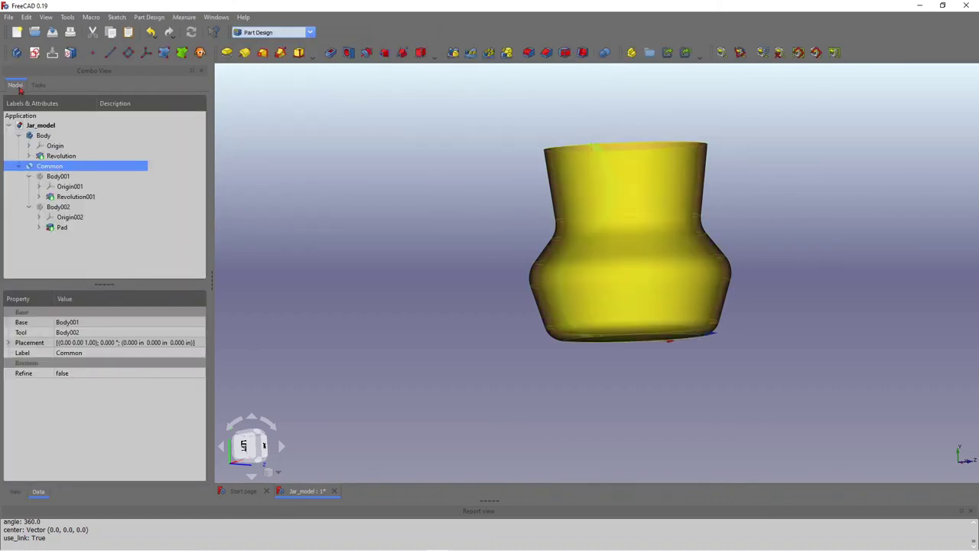
pyautogui.click(16, 54)
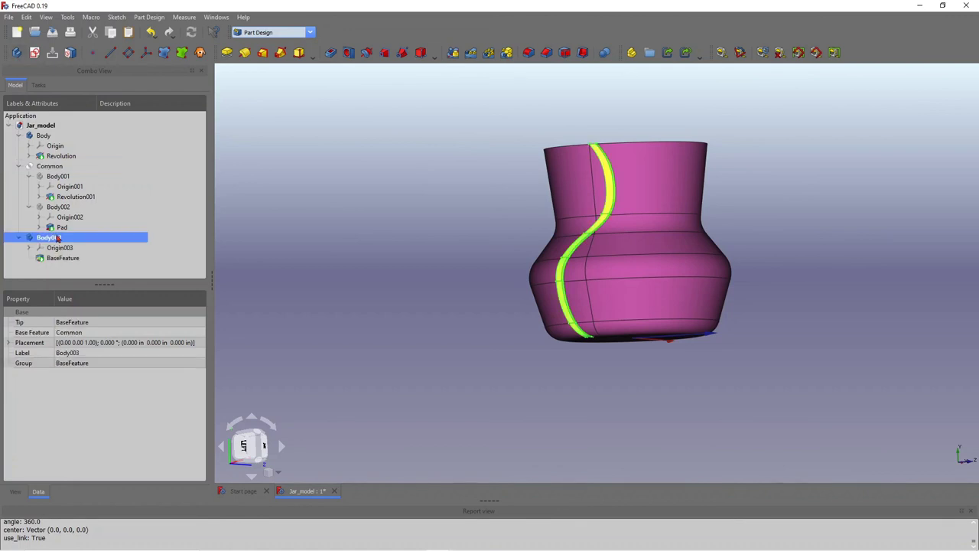
pyautogui.click(378, 218)
# Step: In the Draft workbench, create a polar array of Body003 with 36 elements over 360°, with its center reset to the origin
pyautogui.click(80, 239)
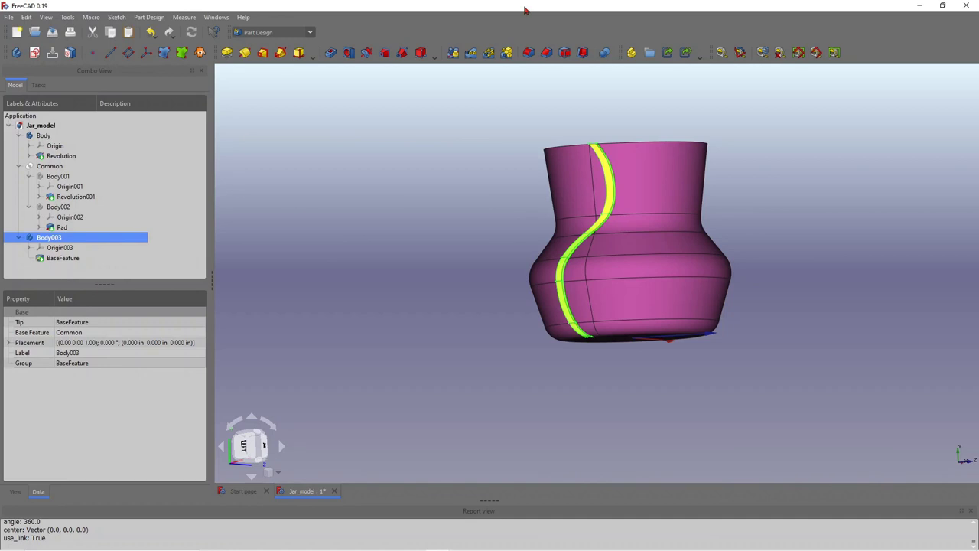
pyautogui.click(312, 35)
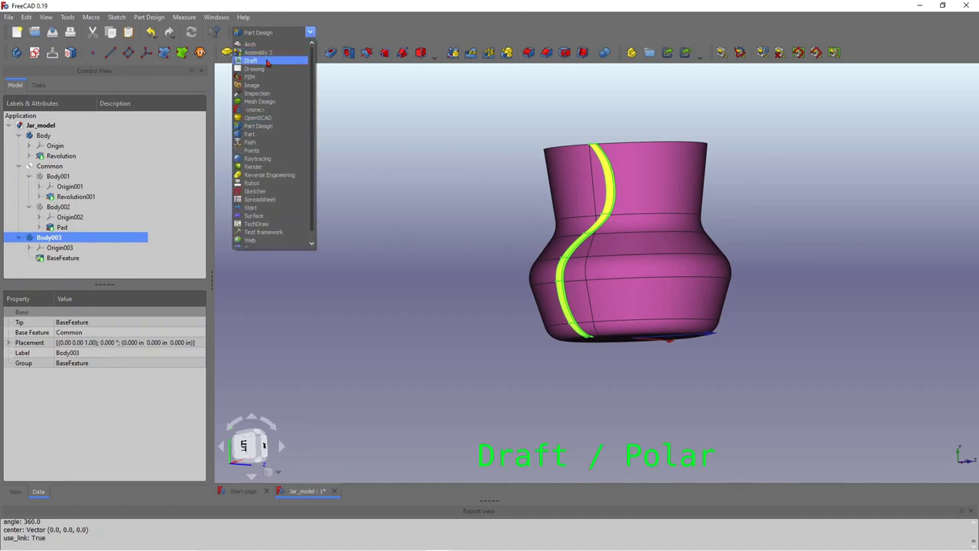
pyautogui.click(269, 61)
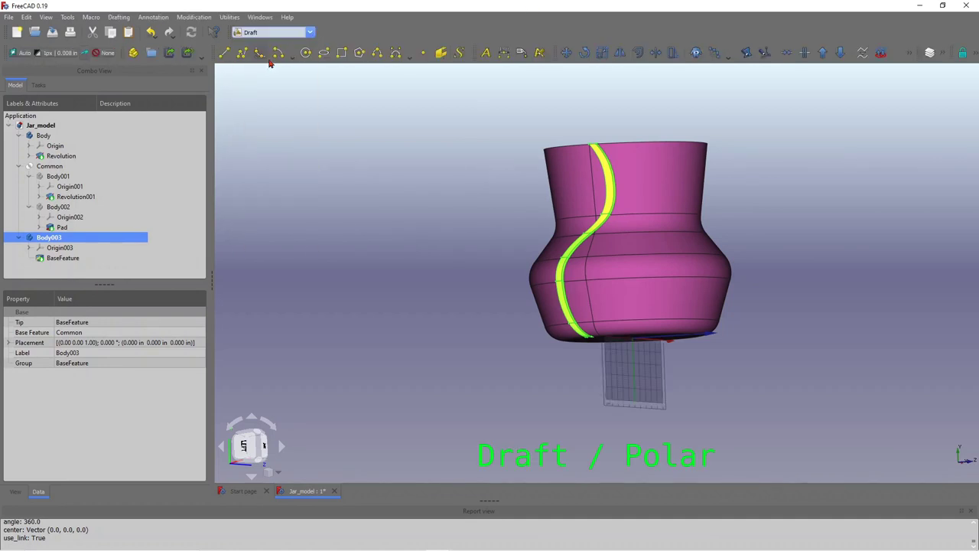
pyautogui.click(728, 58)
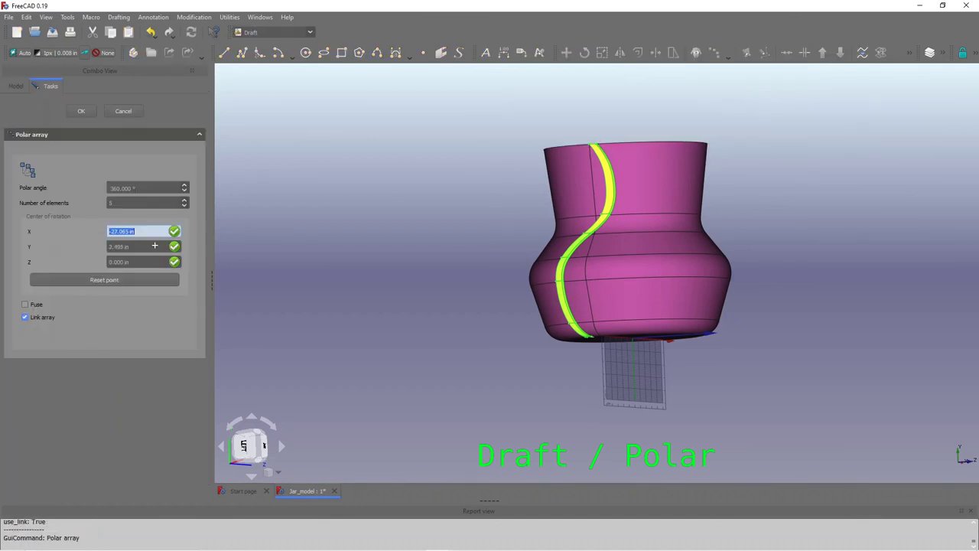
pyautogui.click(105, 280)
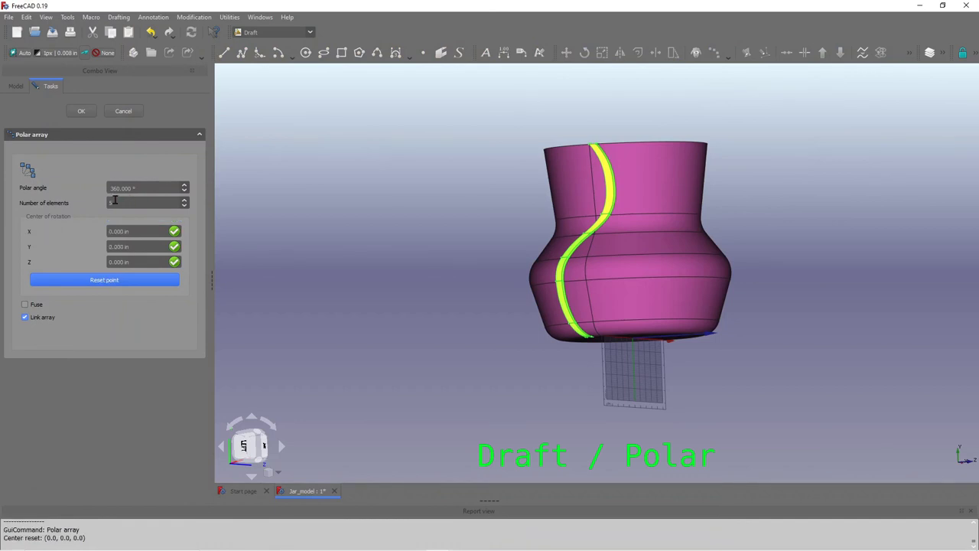
pyautogui.doubleClick(115, 202)
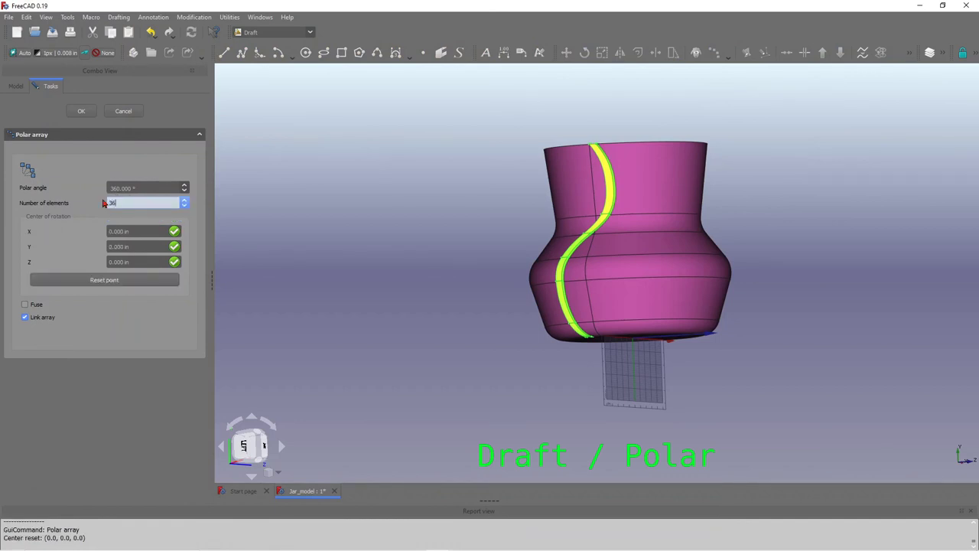
pyautogui.write('36')
pyautogui.click(81, 111)
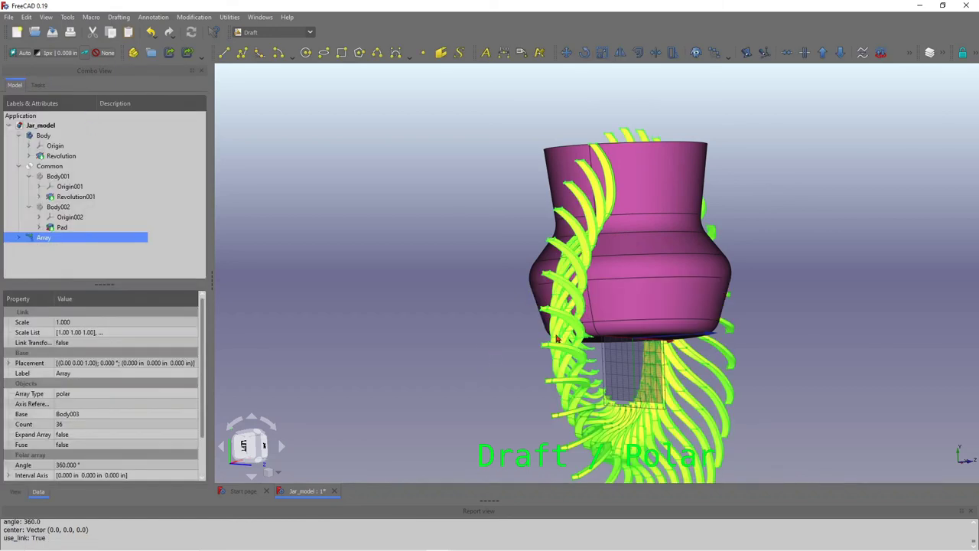
# Step: Change the polar array's rotation axis to Y by setting the axis z value to 0 and y to 1
pyautogui.moveTo(203, 325); pyautogui.dragTo(202, 371)
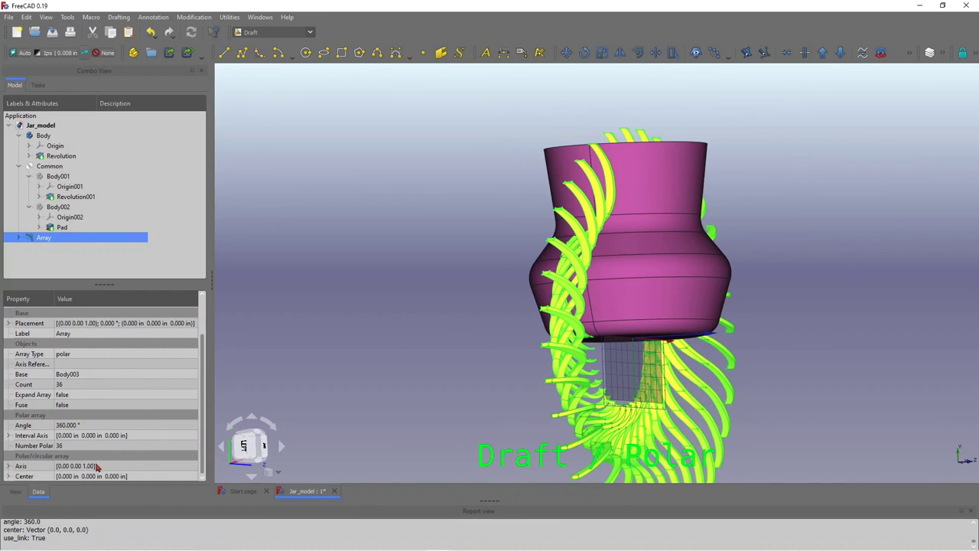
pyautogui.click(10, 467)
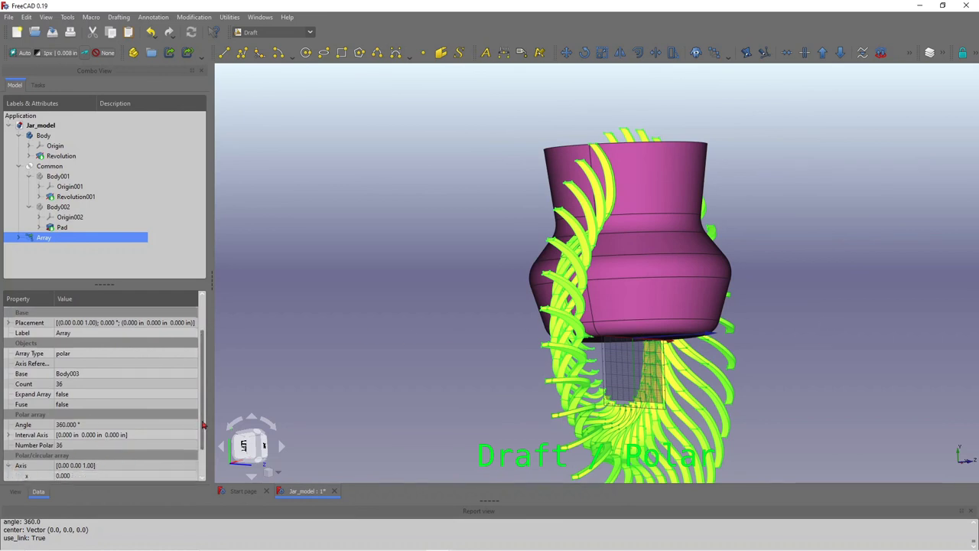
pyautogui.scroll(-1, 198, 469)
pyautogui.click(84, 466)
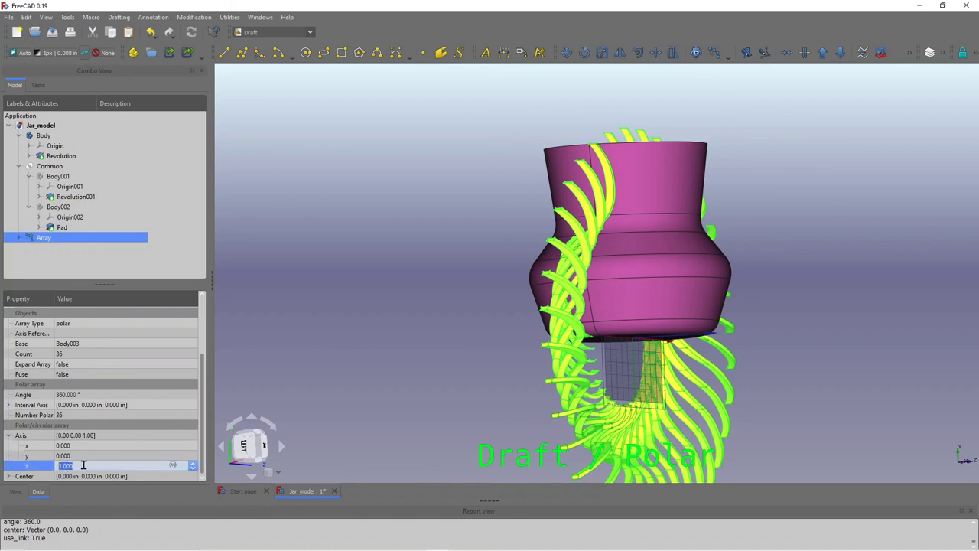
pyautogui.write('0')
pyautogui.click(76, 455)
pyautogui.write('1')
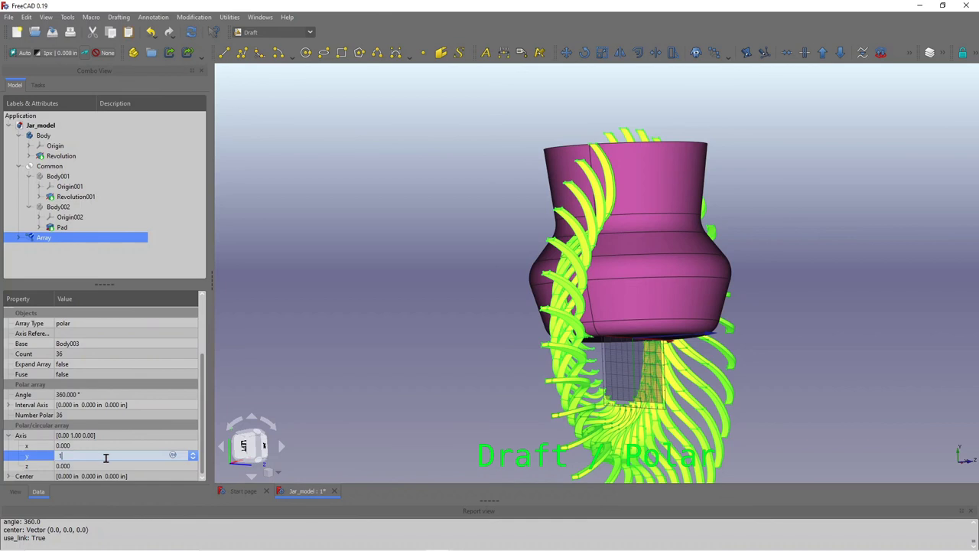
pyautogui.press('Return')
pyautogui.moveTo(775, 286)
pyautogui.mouseDown(button='middle')
pyautogui.moveTo(758, 308)
pyautogui.moveTo(765, 302)
pyautogui.mouseUp(button='middle')
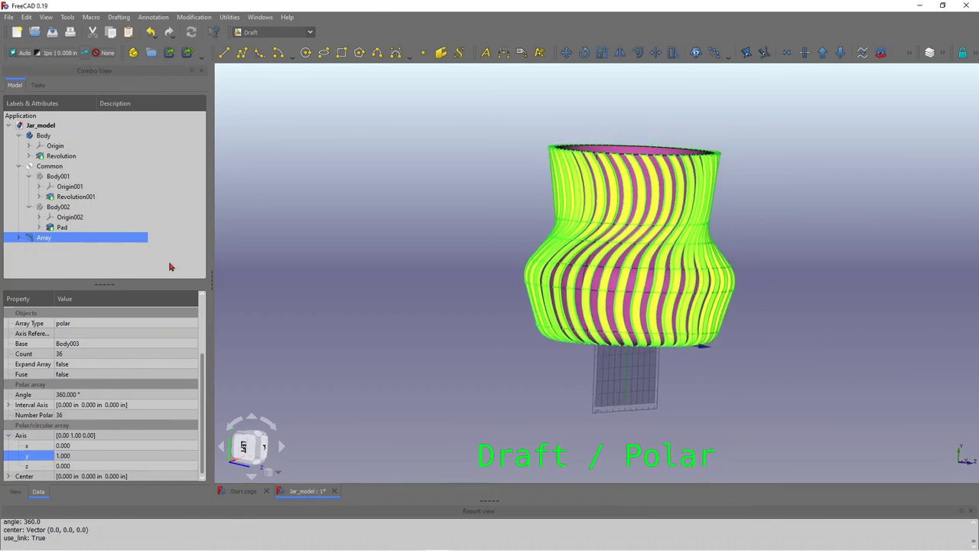
pyautogui.click(446, 240)
pyautogui.moveTo(825, 306); pyautogui.dragTo(804, 288, button='middle')
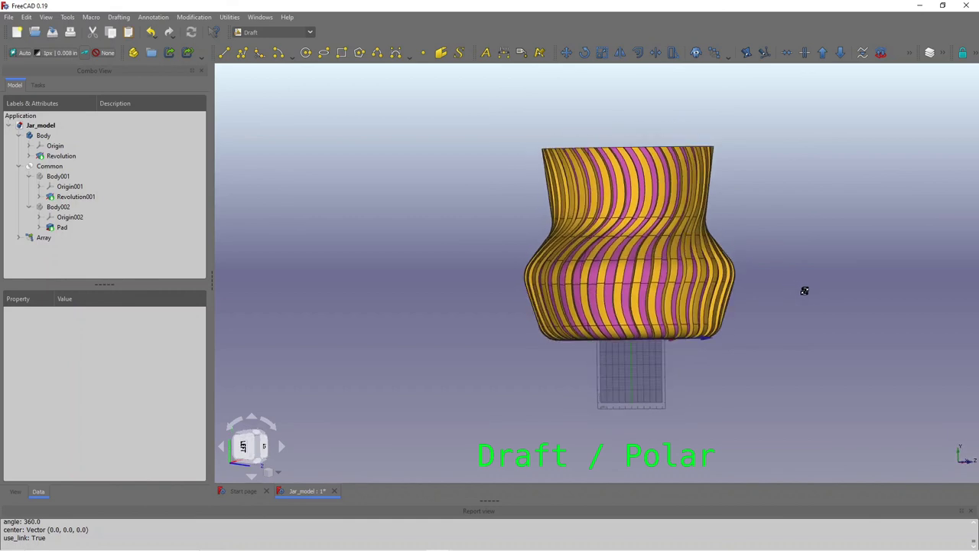
# Step: In the Part Design workbench, create a new body based on the strip array, and save the jar document
pyautogui.click(44, 238)
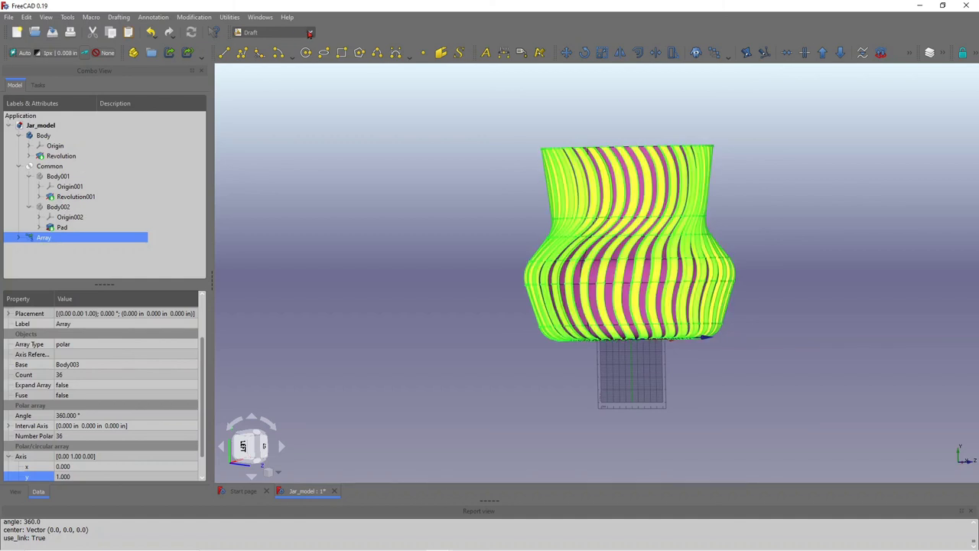
pyautogui.click(310, 33)
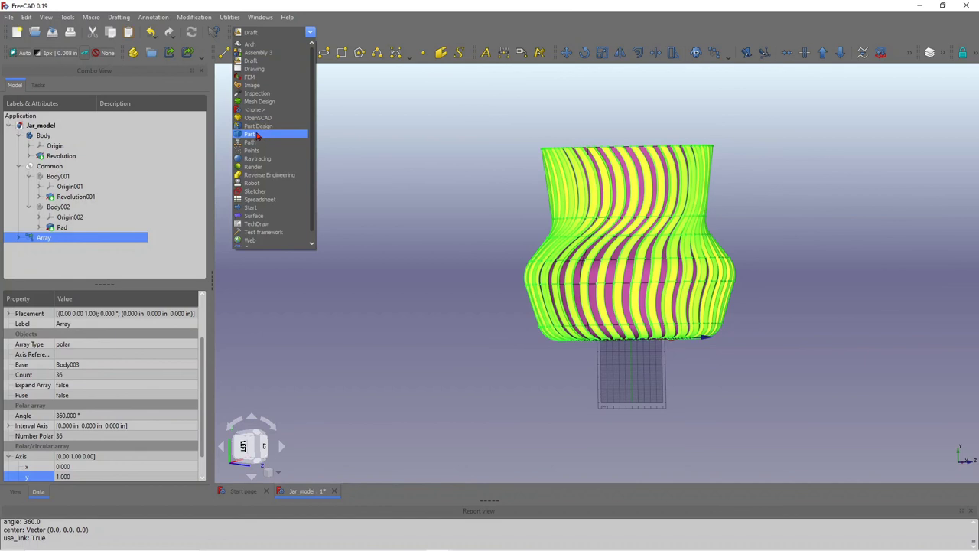
pyautogui.click(259, 126)
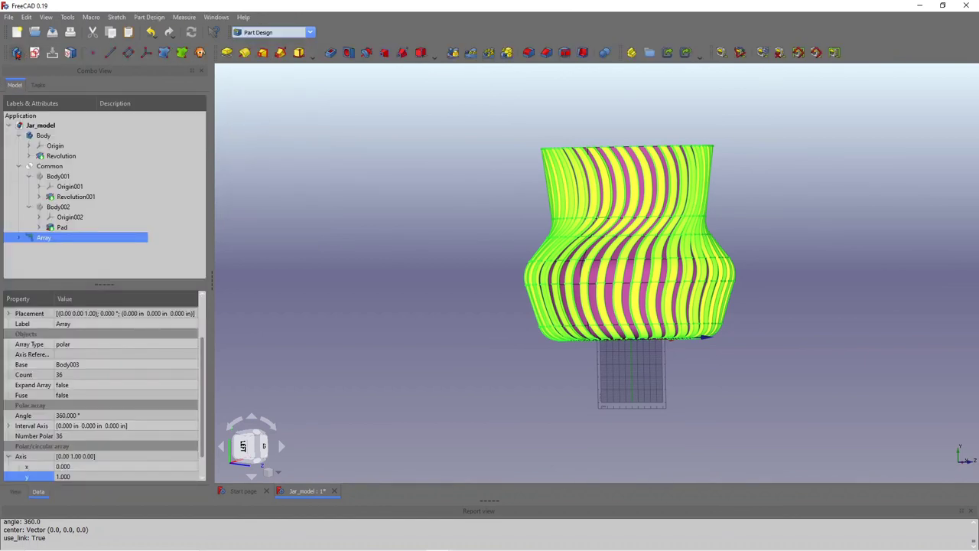
pyautogui.click(17, 52)
pyautogui.click(544, 296)
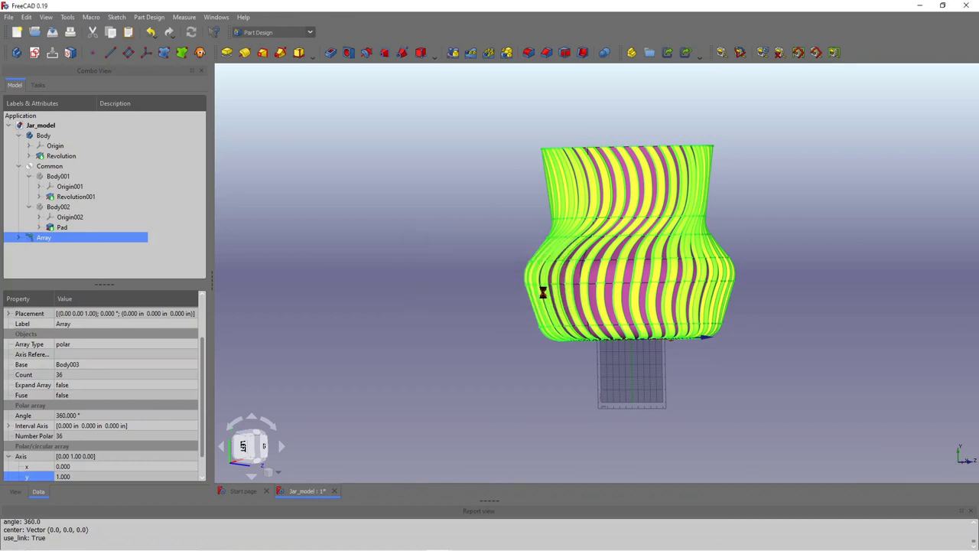
pyautogui.click(367, 242)
pyautogui.moveTo(776, 318)
pyautogui.mouseDown(button='middle')
pyautogui.moveTo(732, 321)
pyautogui.moveTo(765, 314)
pyautogui.mouseUp(button='middle')
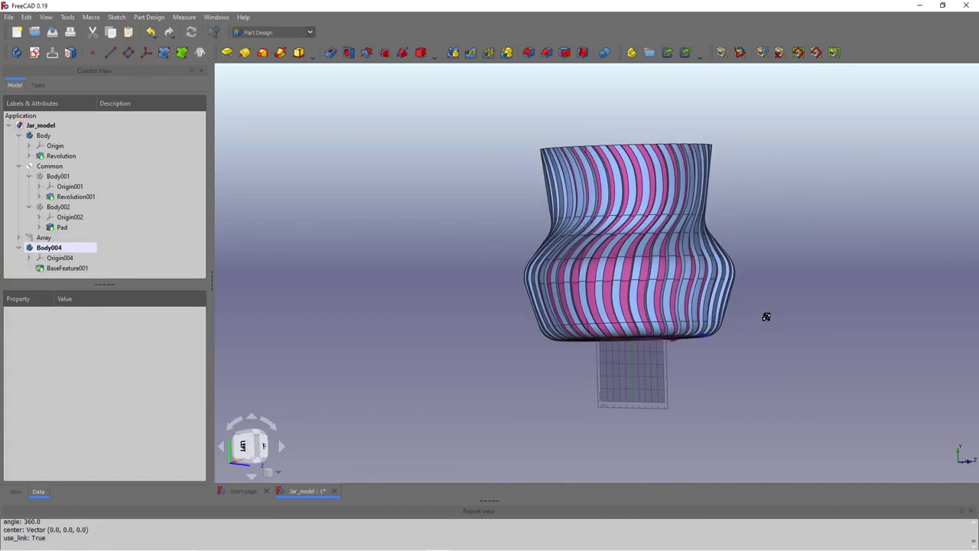
pyautogui.click(8, 17)
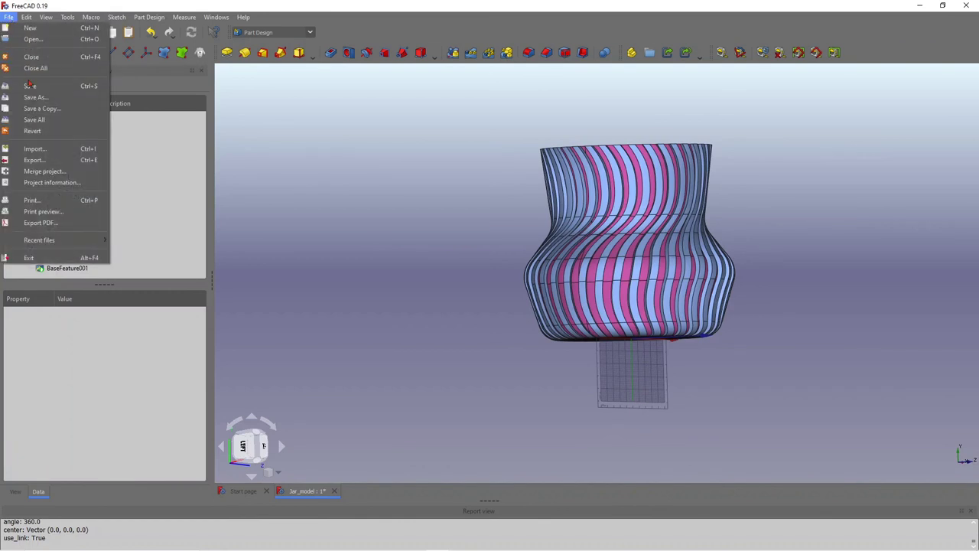
pyautogui.click(30, 86)
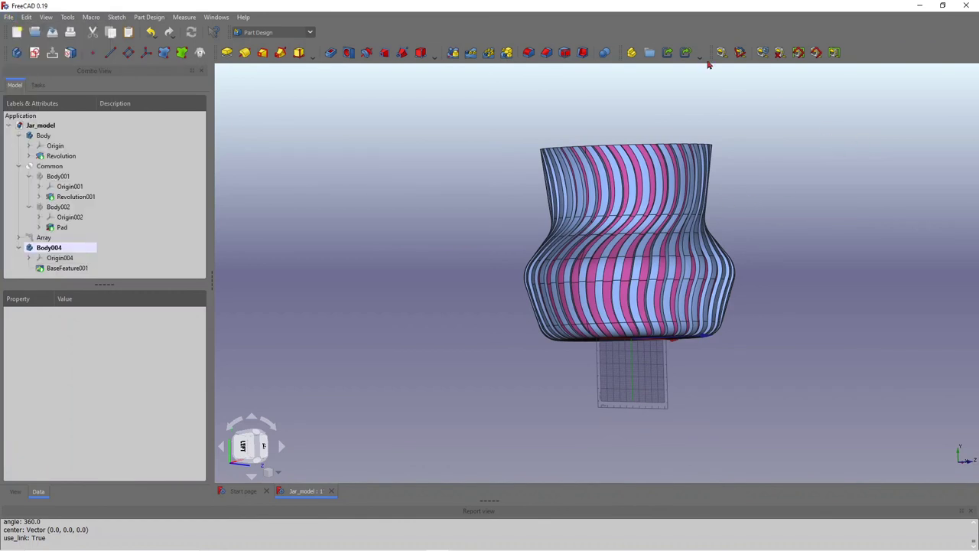
pyautogui.click(311, 34)
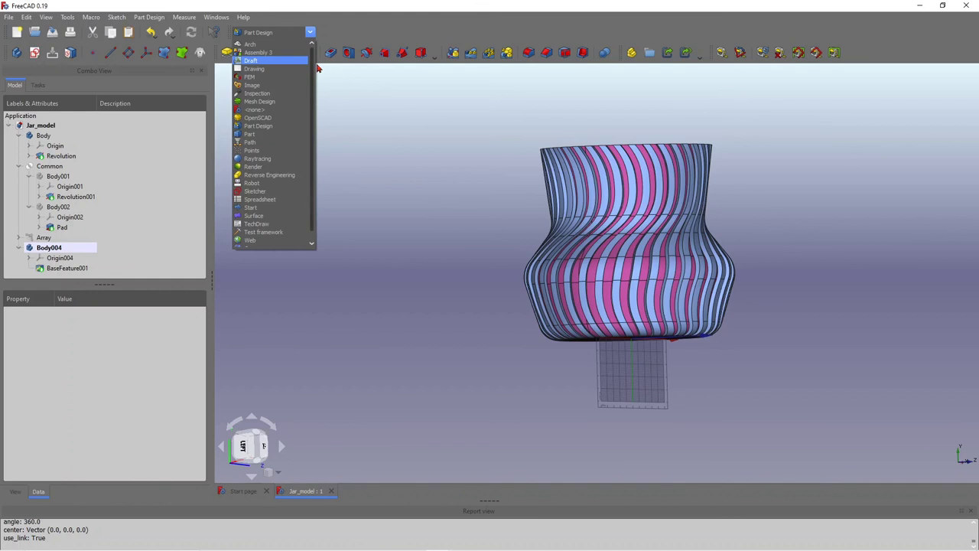
pyautogui.press('Escape')
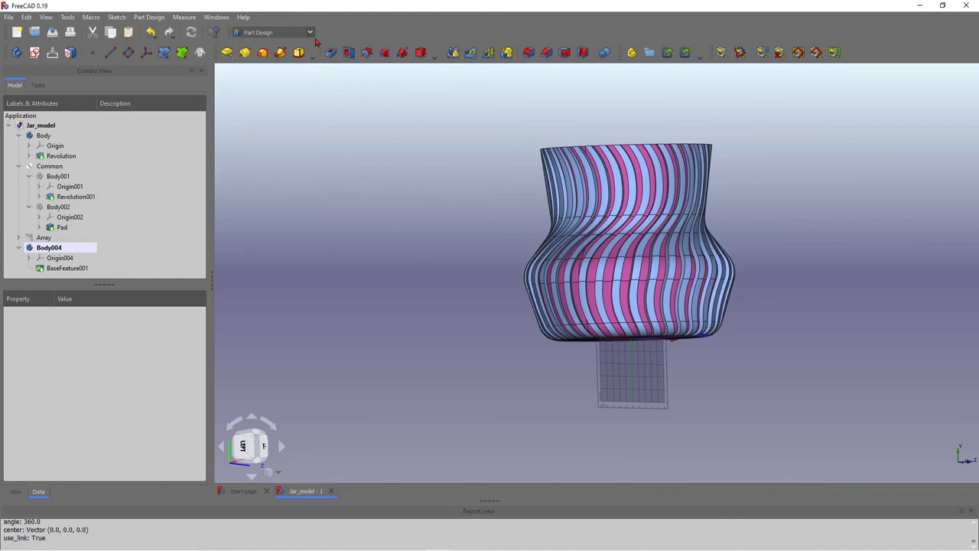
pyautogui.moveTo(421, 179)
pyautogui.mouseDown(button='middle')
pyautogui.moveTo(422, 188)
pyautogui.moveTo(421, 179)
pyautogui.mouseUp(button='middle')
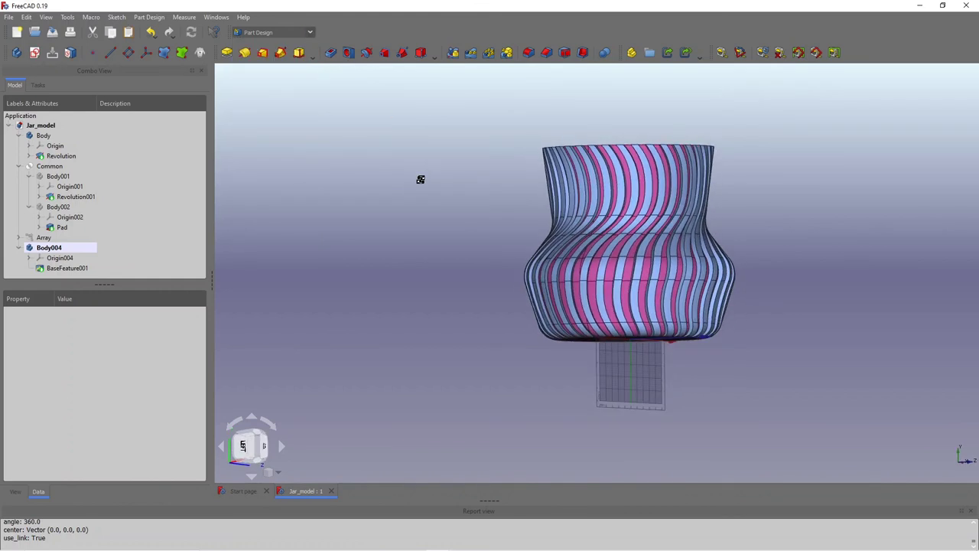
# Step: In the Part workbench, create a Boolean union of Body as the first shape and Body004 as the second shape
pyautogui.click(311, 33)
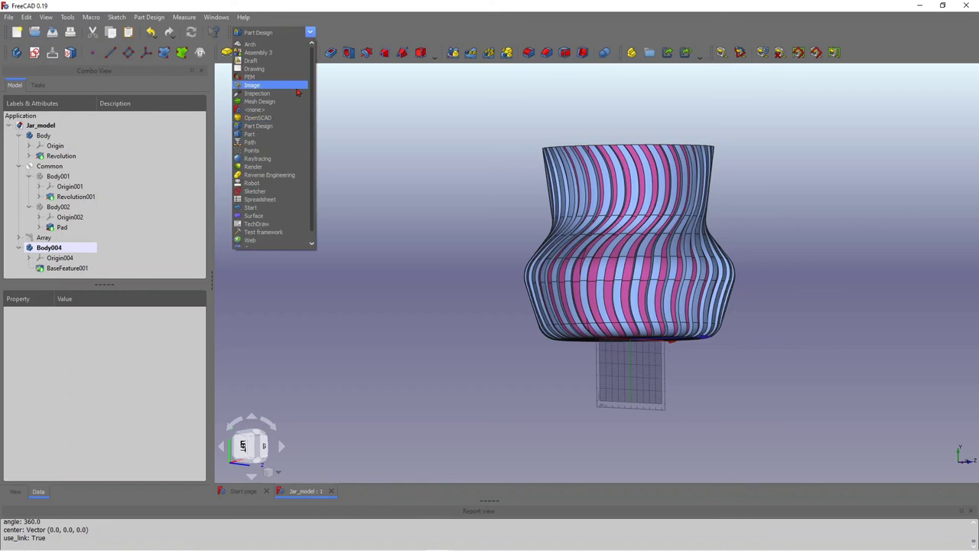
pyautogui.click(264, 134)
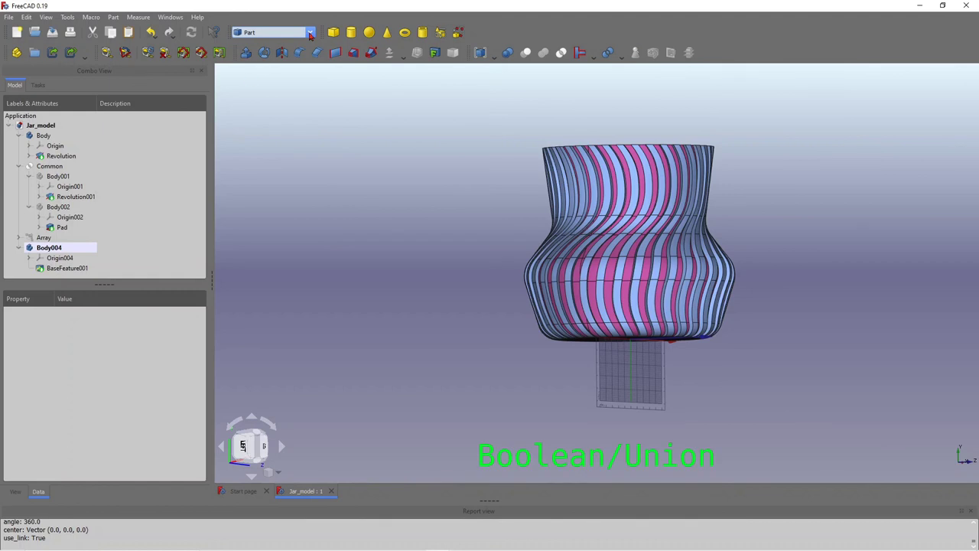
pyautogui.click(507, 53)
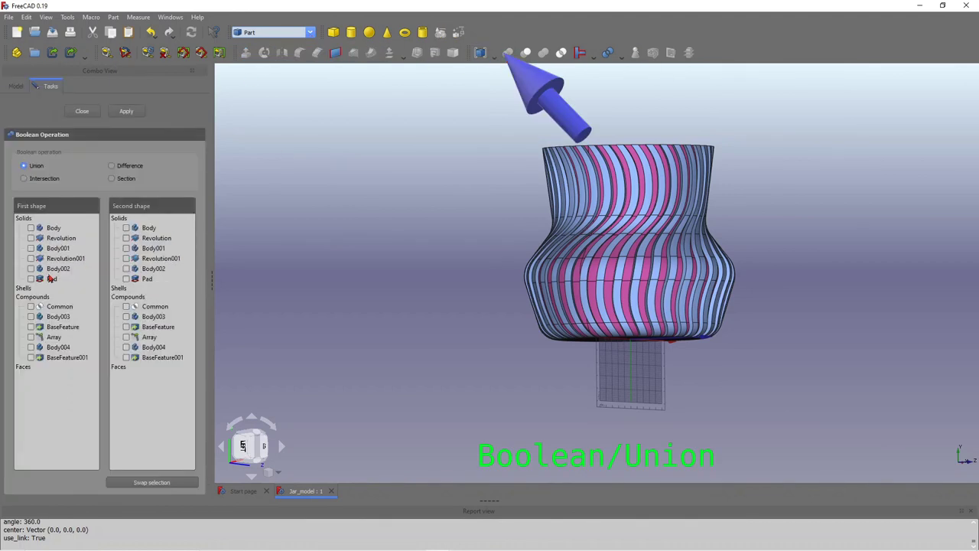
pyautogui.click(31, 228)
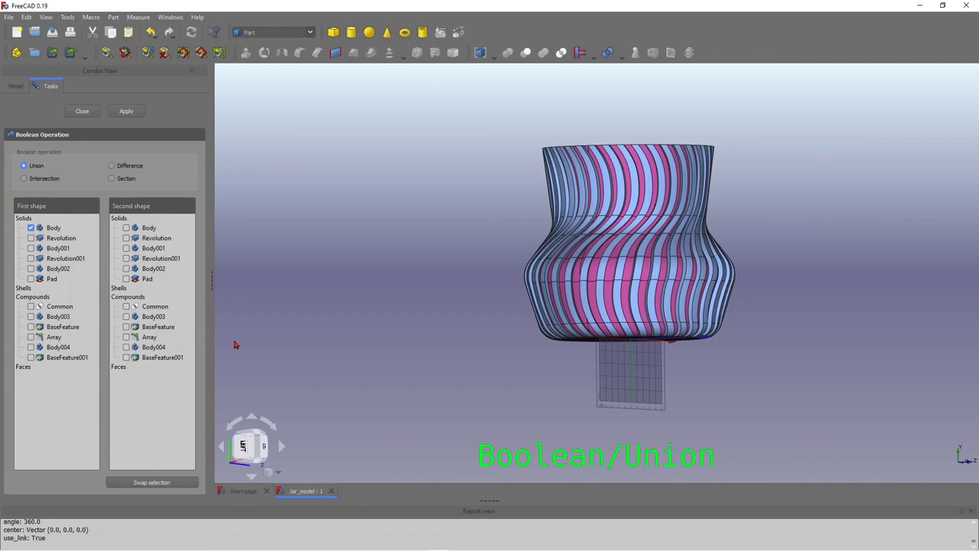
pyautogui.click(150, 348)
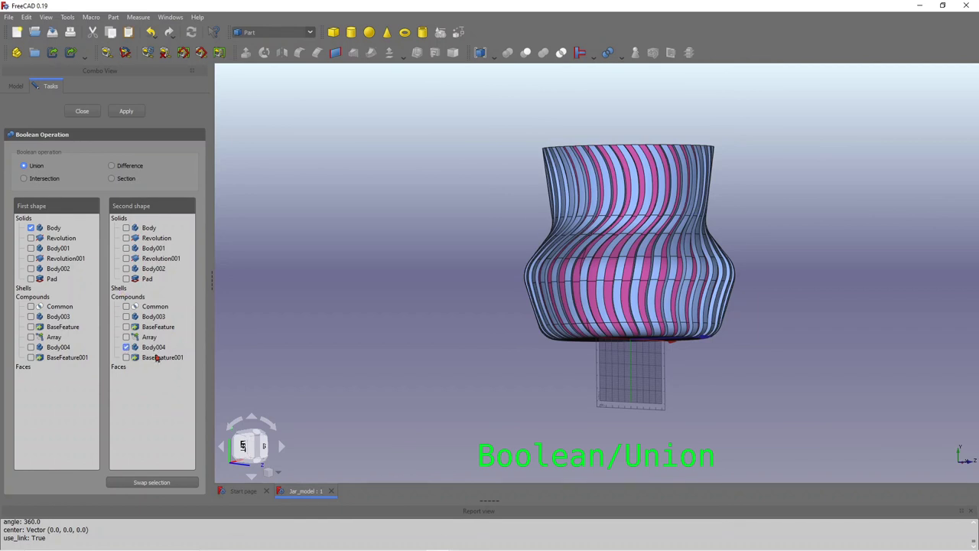
pyautogui.click(127, 111)
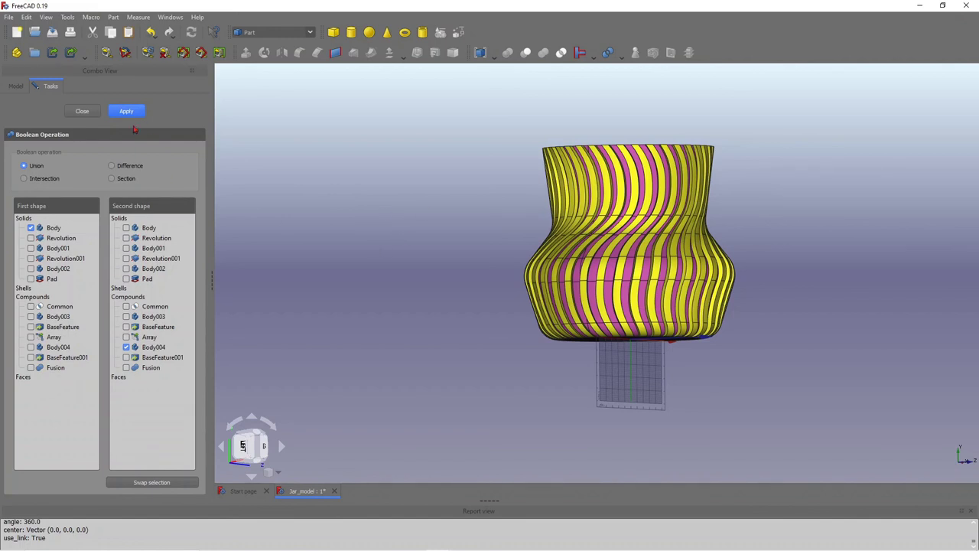
pyautogui.click(93, 113)
# Step: In the Part Design workbench, create a new body that uses the Fusion as its base feature
pyautogui.click(45, 217)
pyautogui.moveTo(339, 218); pyautogui.dragTo(364, 224, button='middle')
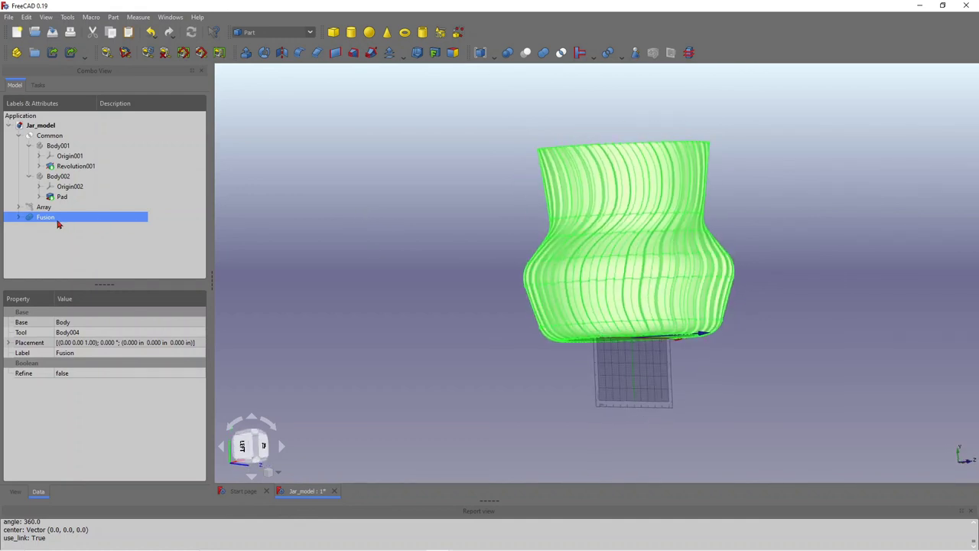
pyautogui.click(305, 34)
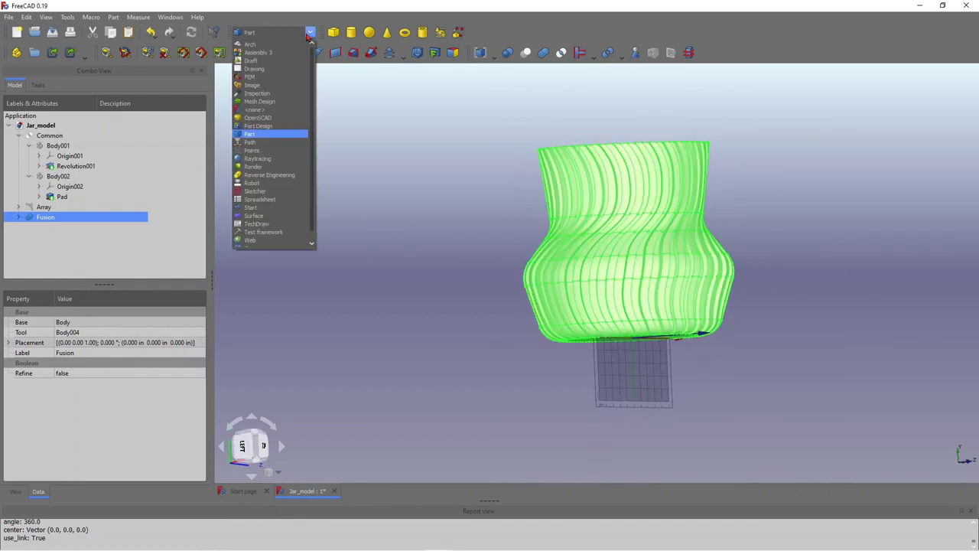
pyautogui.click(269, 123)
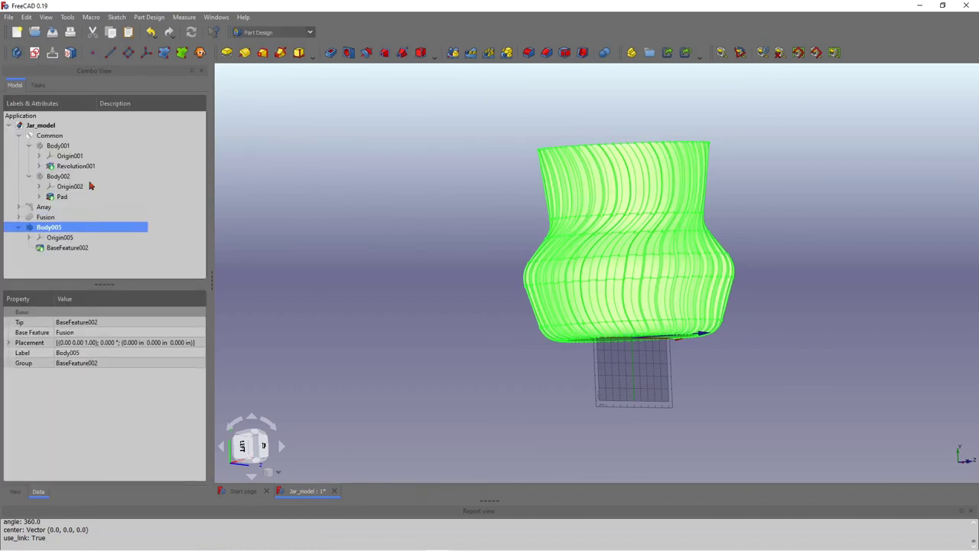
pyautogui.click(354, 240)
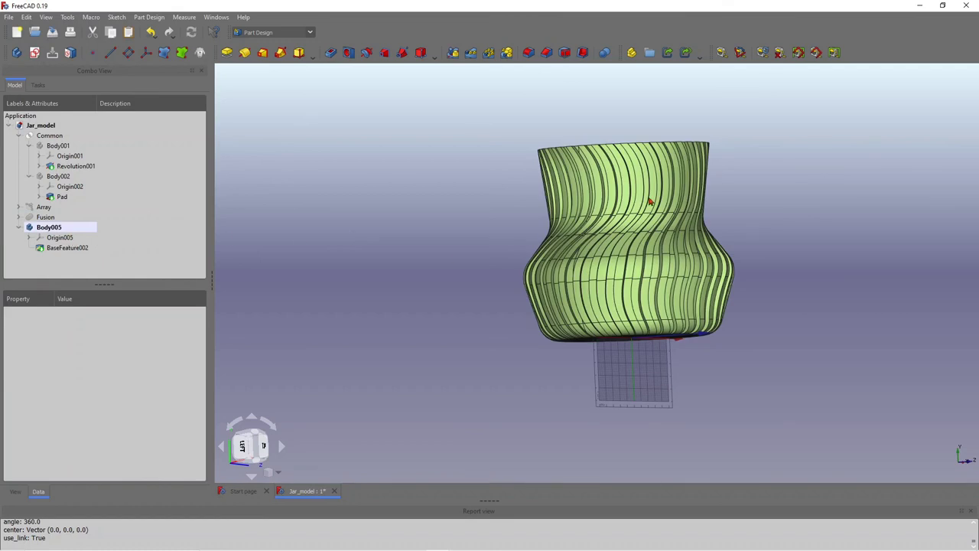
# Step: Switch to the Draft workbench and hide the construction grid below the jar
pyautogui.click(310, 32)
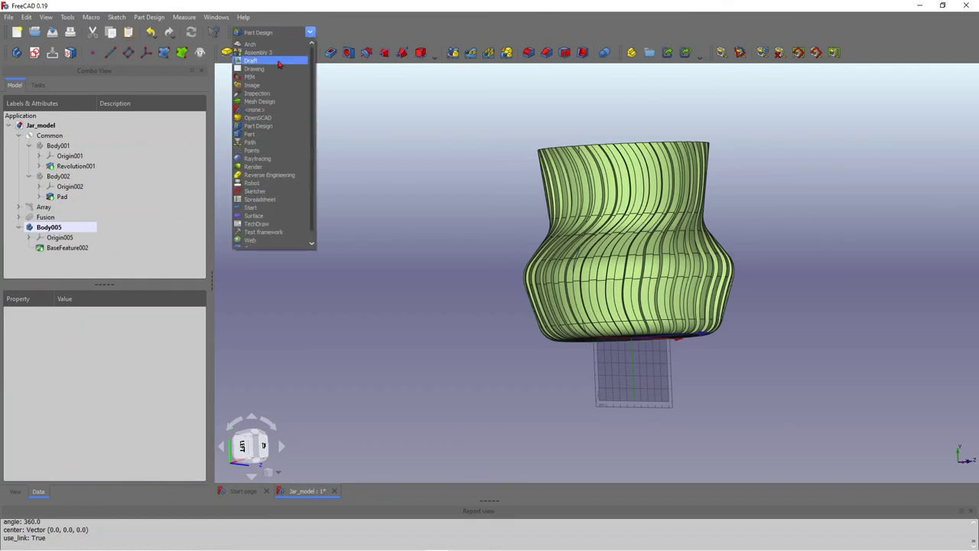
pyautogui.click(268, 52)
pyautogui.click(963, 54)
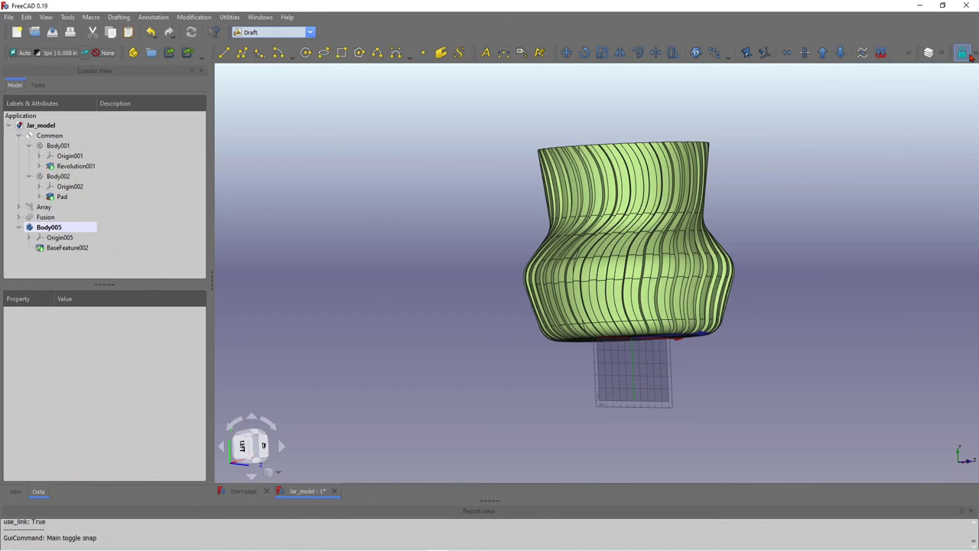
pyautogui.click(974, 54)
pyautogui.click(946, 129)
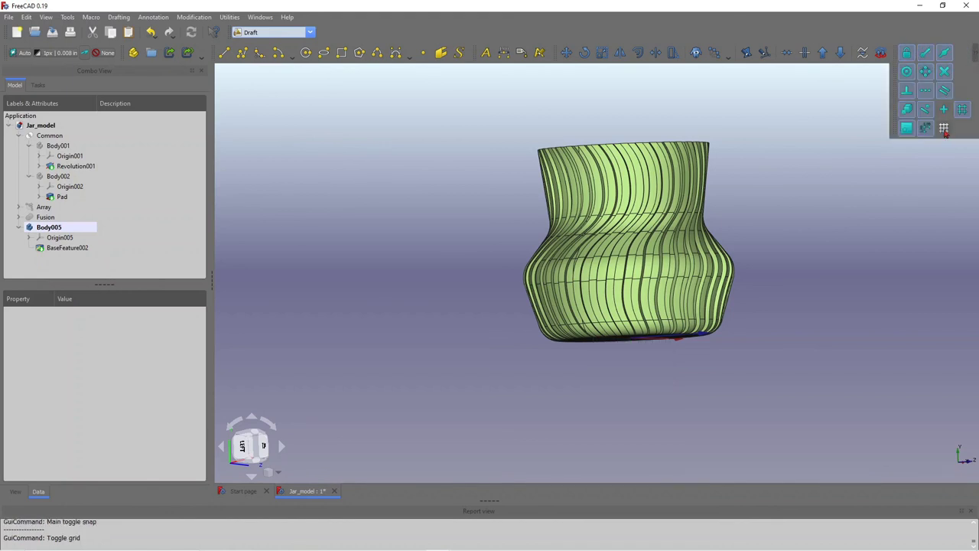
# Step: Set the draw style to Shaded so the jar displays without edge lines, and inspect its strips
pyautogui.moveTo(766, 212); pyautogui.dragTo(647, 214, button='middle')
pyautogui.scroll(4, 647, 214)
pyautogui.moveTo(462, 116); pyautogui.dragTo(536, 107, button='middle')
pyautogui.scroll(-3, 536, 108)
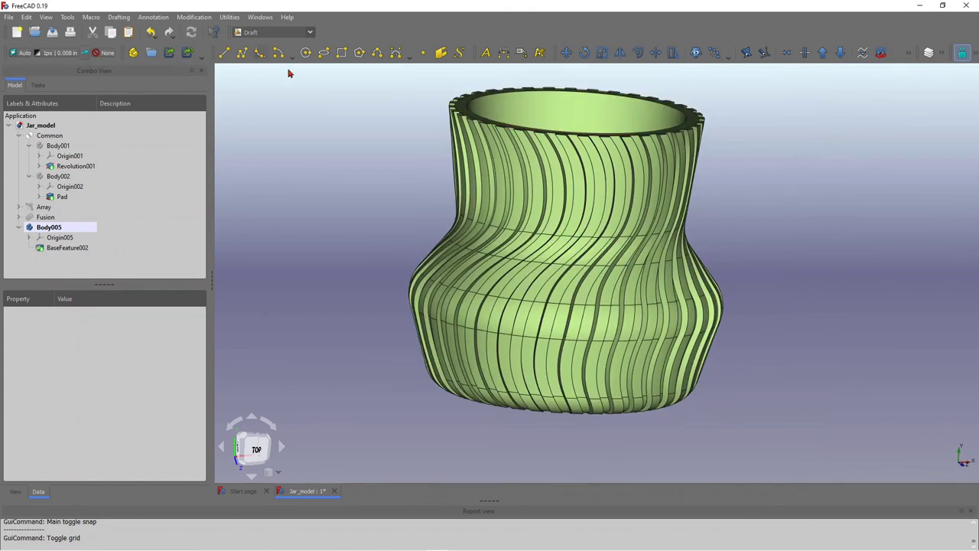
pyautogui.click(45, 17)
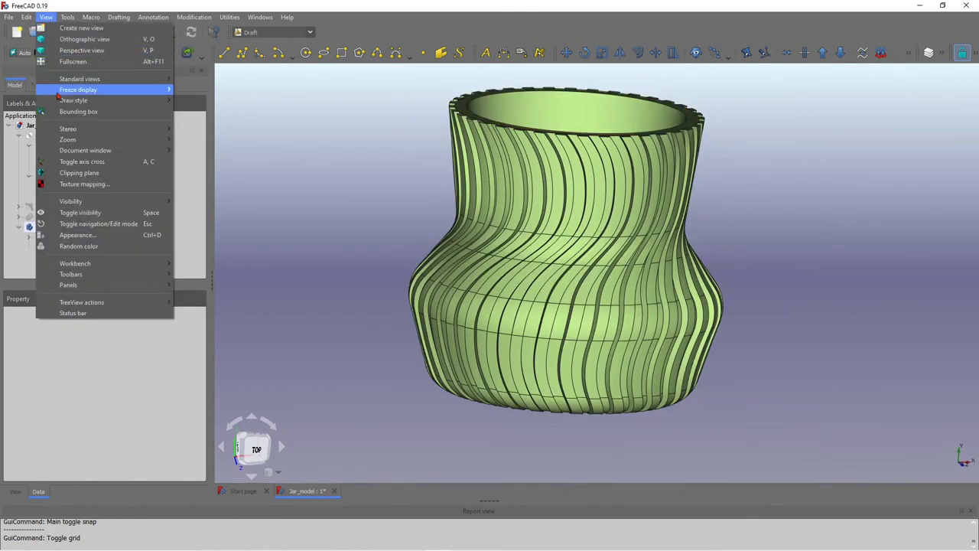
pyautogui.moveTo(65, 101)
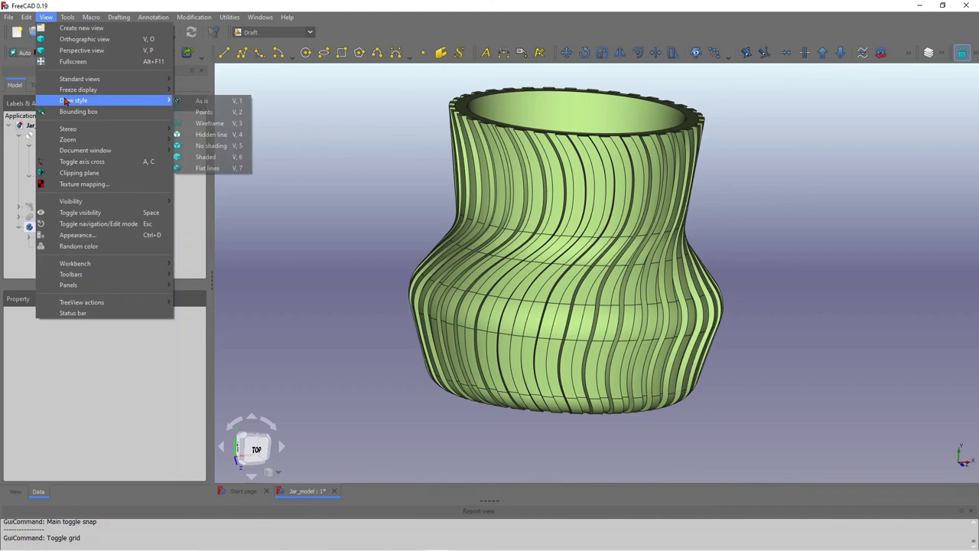
pyautogui.click(224, 158)
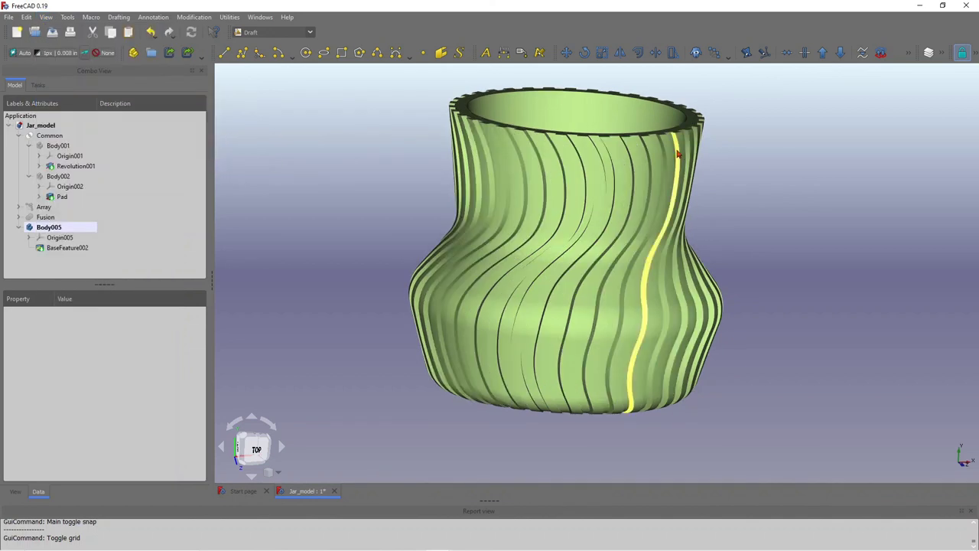
pyautogui.moveTo(677, 155); pyautogui.dragTo(671, 183, button='middle')
pyautogui.moveTo(760, 226); pyautogui.dragTo(786, 282, button='middle')
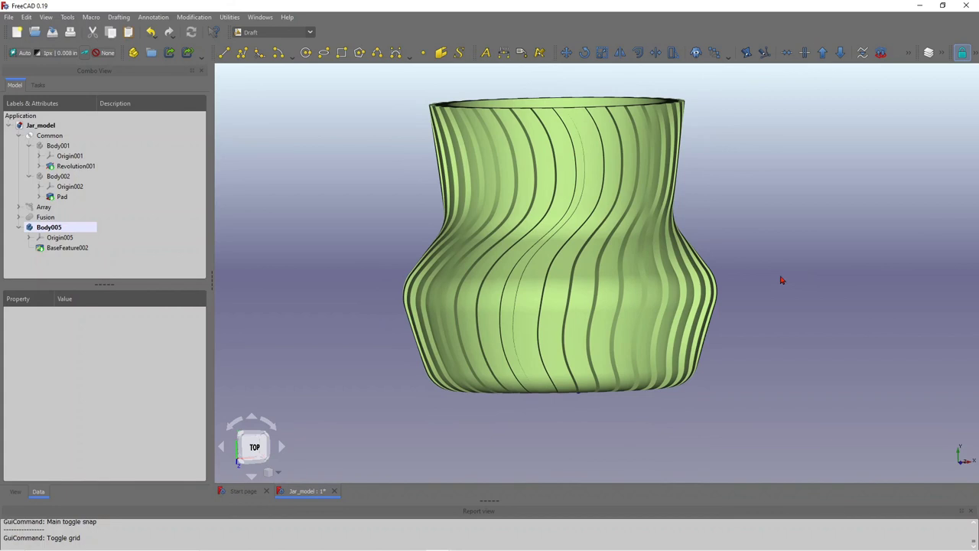
# Step: Return to the Part Design workbench and save the jar document
pyautogui.click(310, 32)
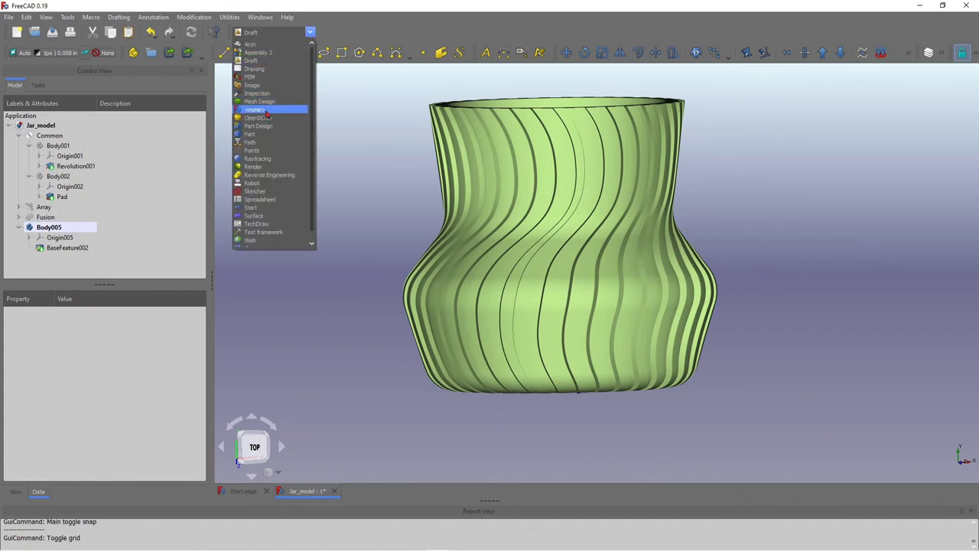
pyautogui.click(266, 127)
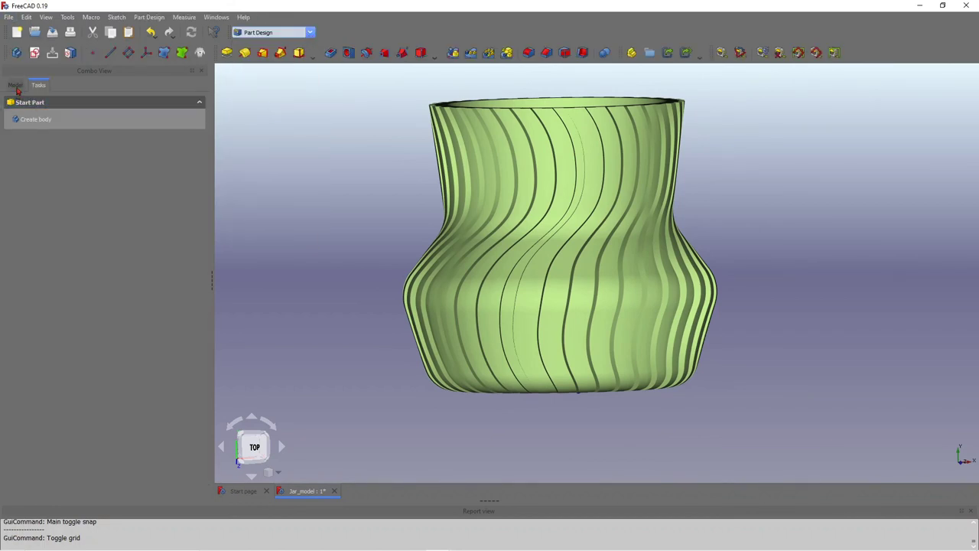
pyautogui.click(9, 18)
pyautogui.click(36, 88)
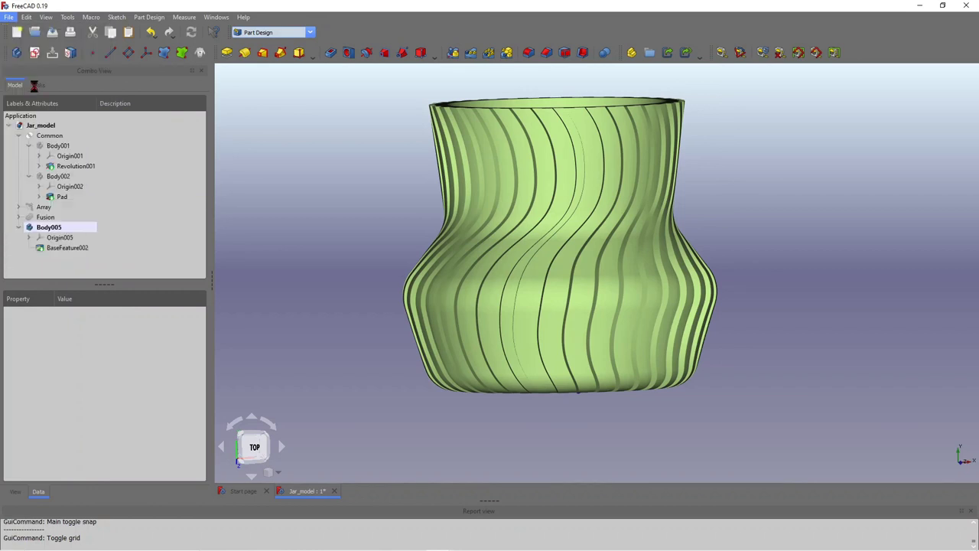